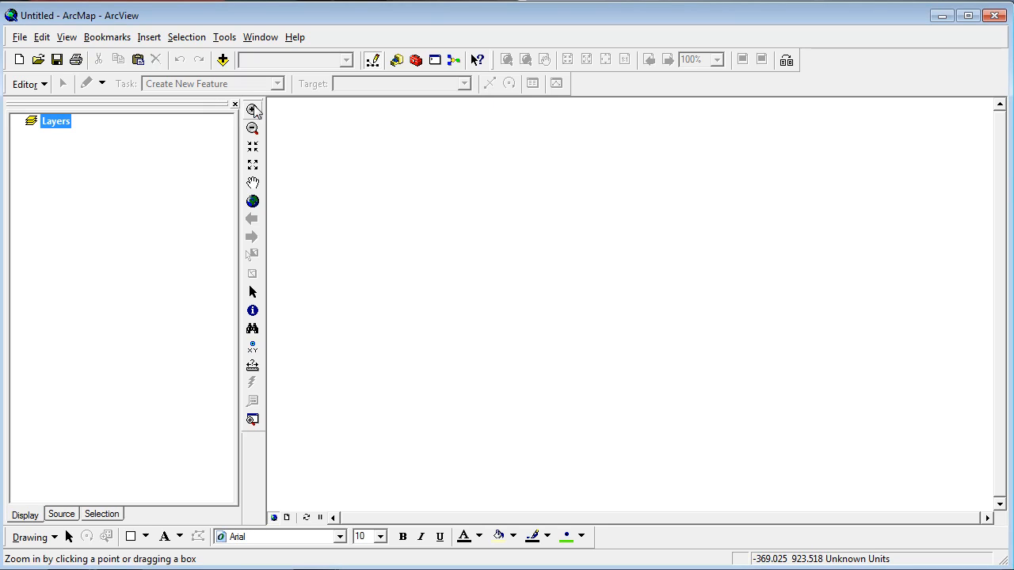
Step: Add the Histpnts.shp and Histsite.shp layers from the PAGIS folder to the map
left_click(222, 60)
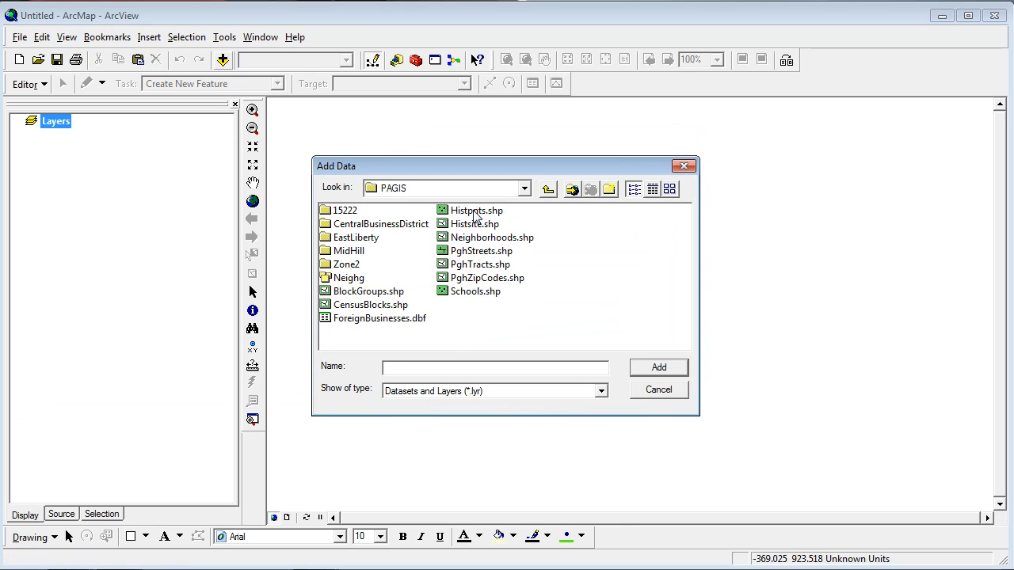
left_click(474, 212)
left_click(472, 225, "ctrl")
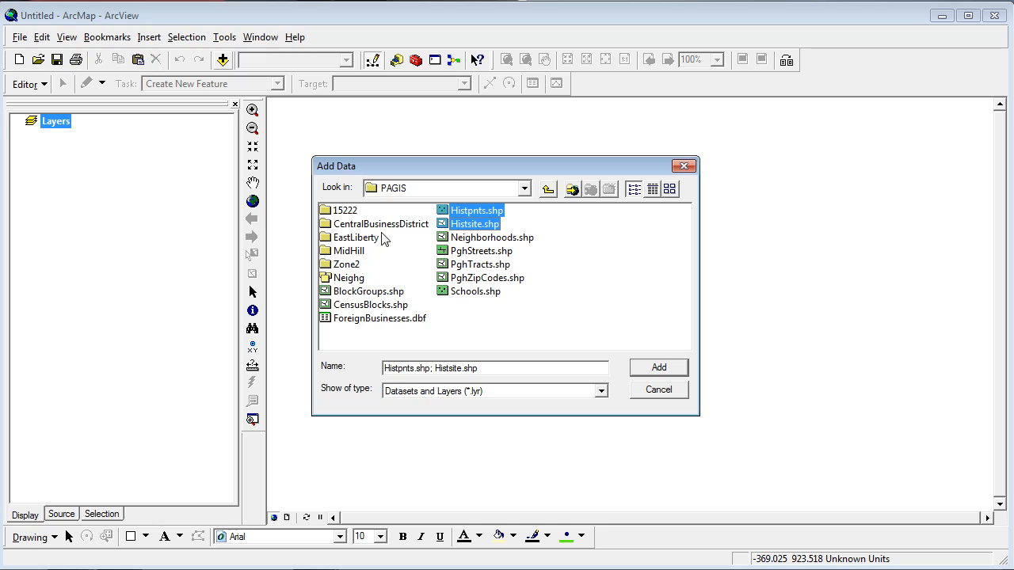
left_click(667, 369)
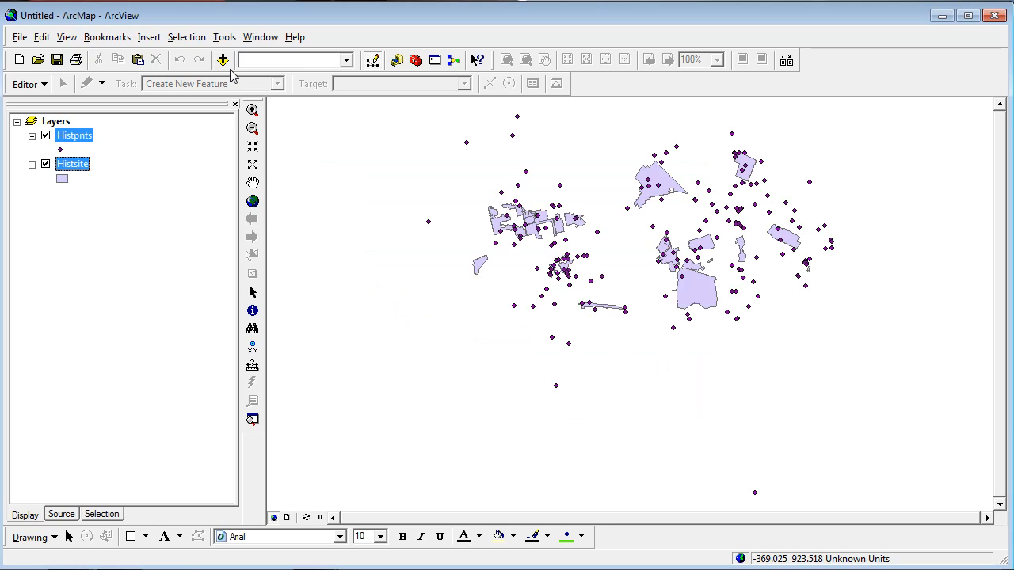
Step: Add CBDBLDG.shp, CBDCurbs.shp, CBDOutline.shp and CBDStreets.shp from the CentralBusinessDistrict folder to the map, leaving no layer selected
left_click(224, 61)
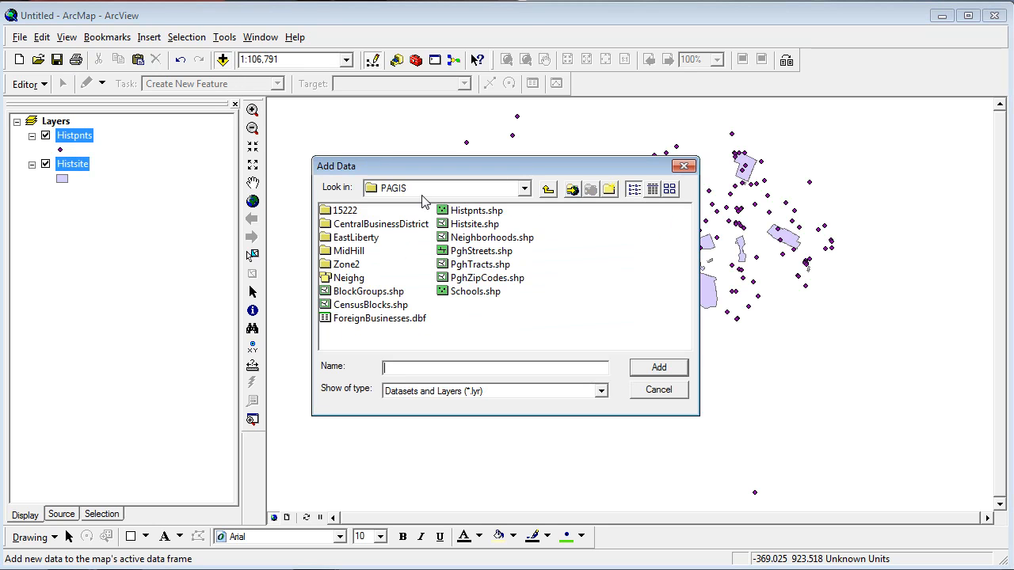
double_click(379, 224)
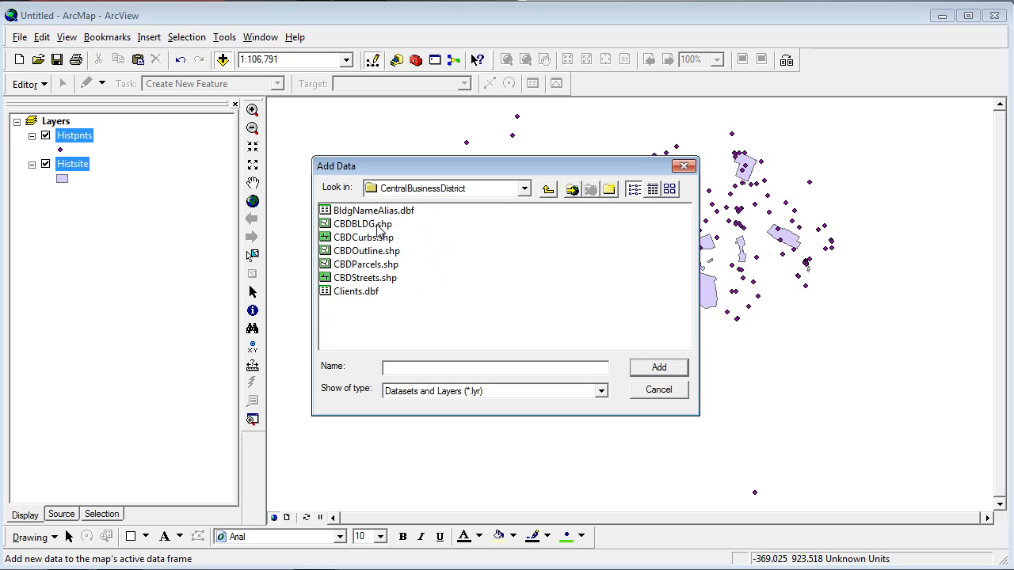
left_click(377, 225)
left_click(377, 239, "ctrl")
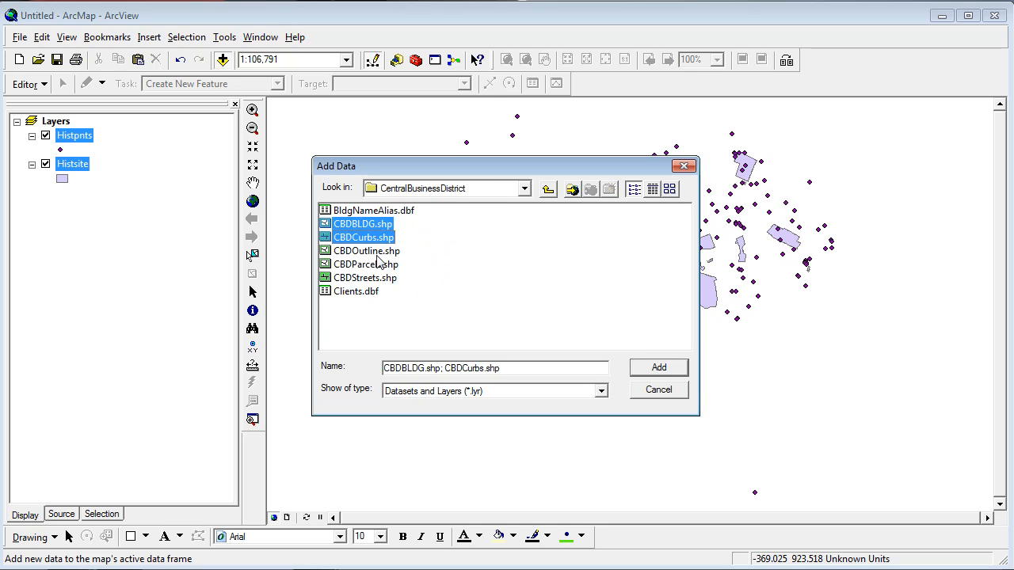
left_click(377, 255, "ctrl")
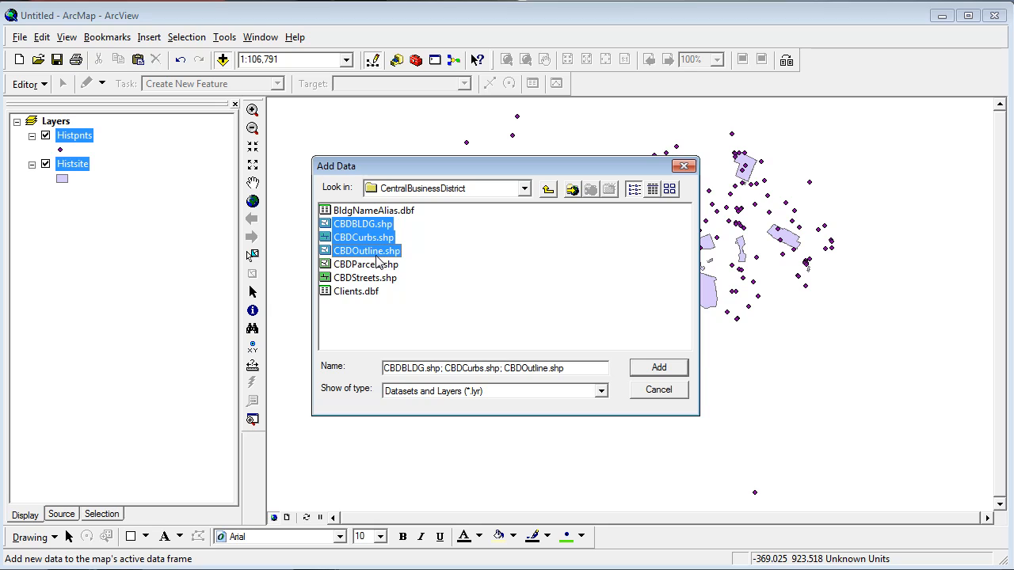
left_click(378, 279, "ctrl")
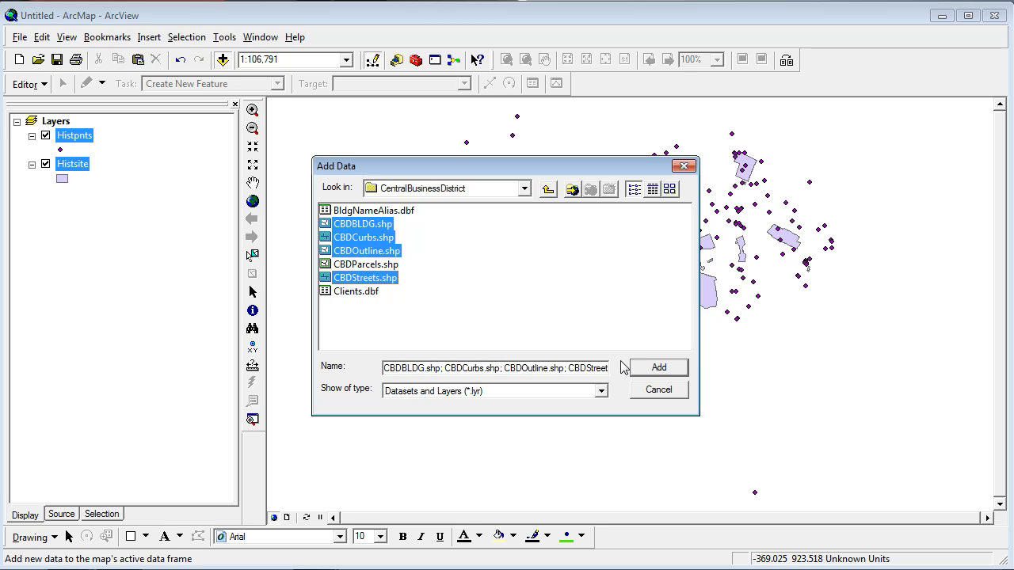
left_click(656, 368)
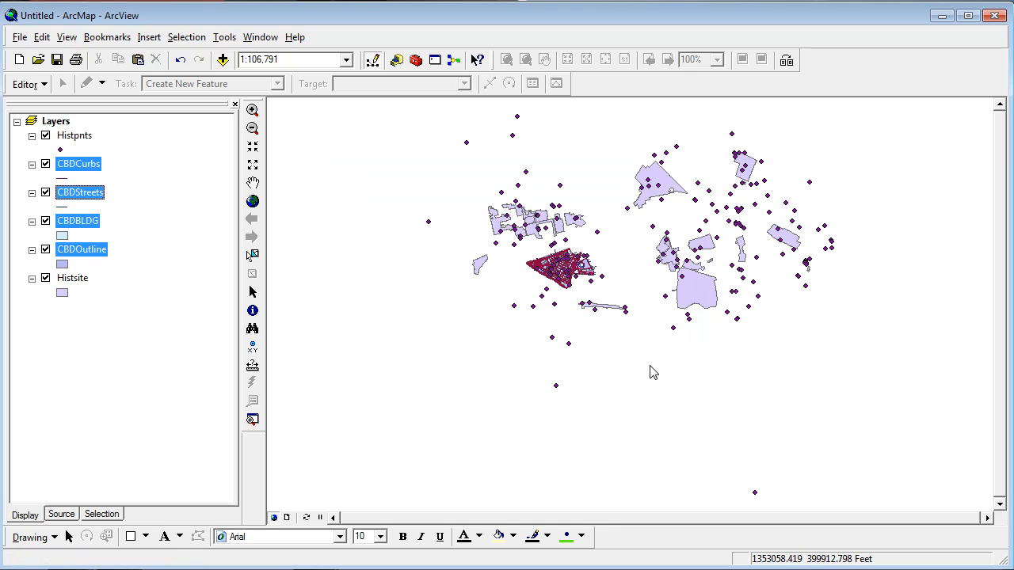
left_click(133, 394)
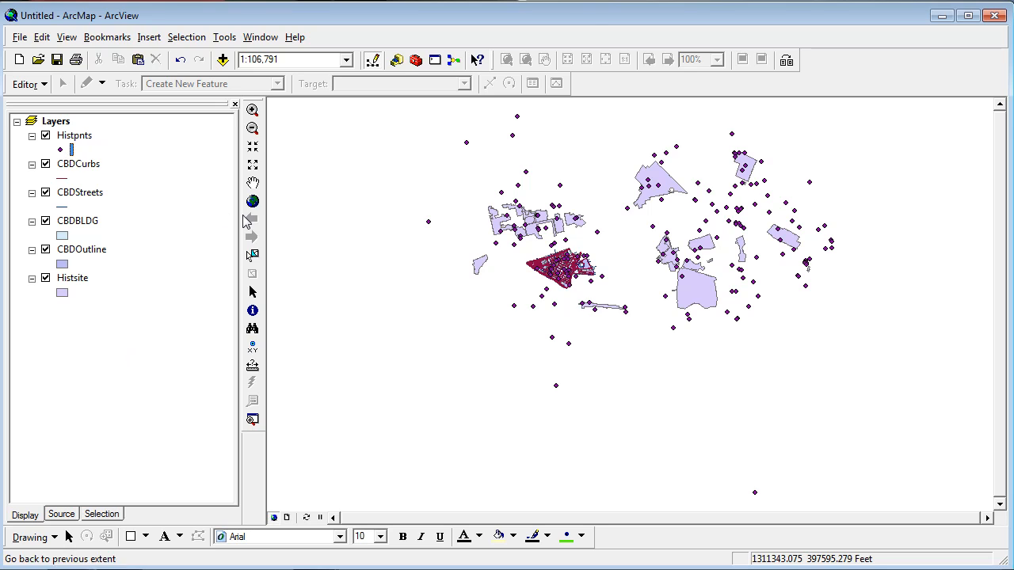
Step: Symbolize the Histpnts layer with the Circle 2 marker at size 12 in bright pink
left_click(60, 150)
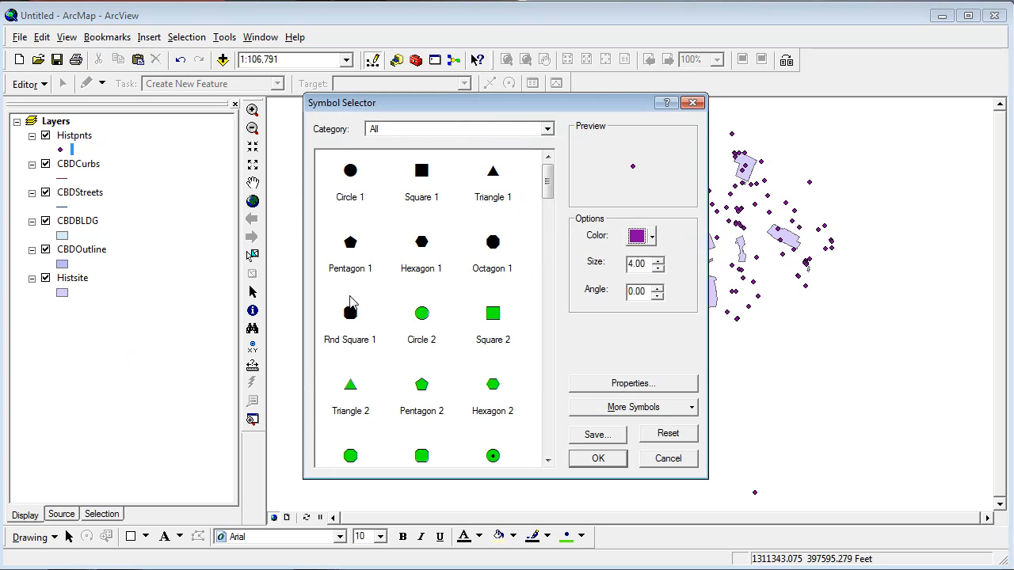
left_click(421, 315)
type("16")
left_click(659, 270)
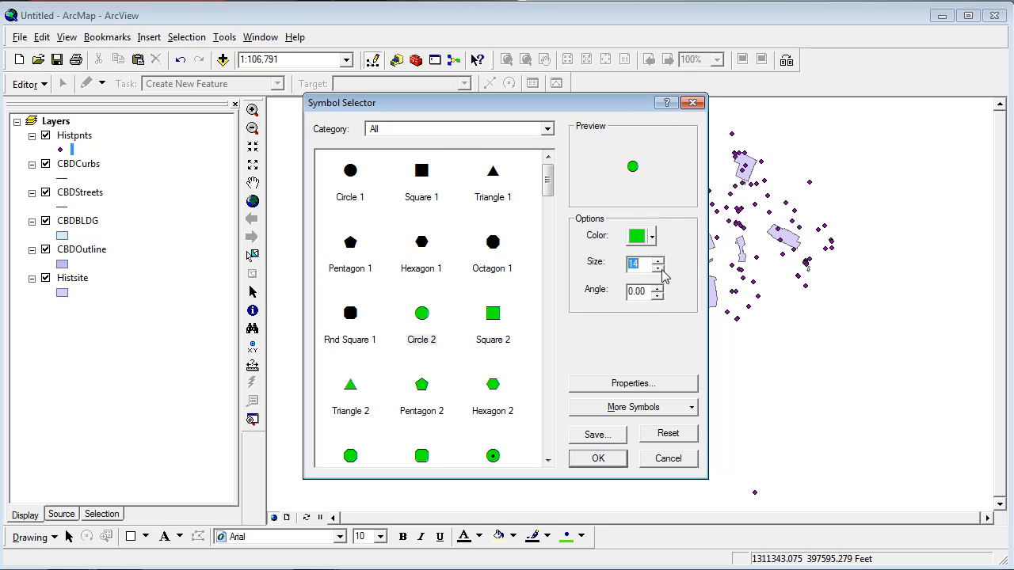
left_click(659, 269)
left_click(659, 269)
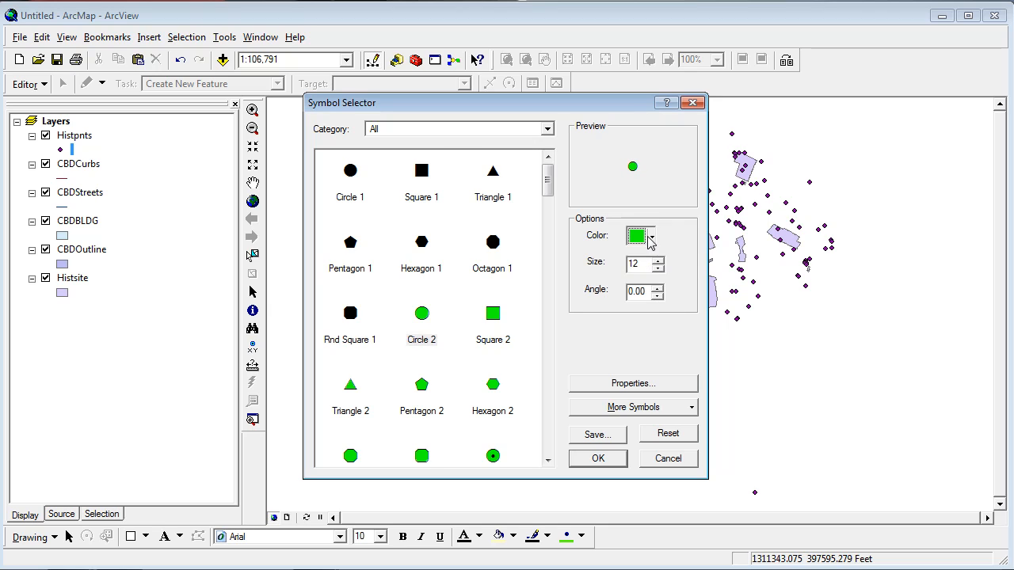
left_click(651, 236)
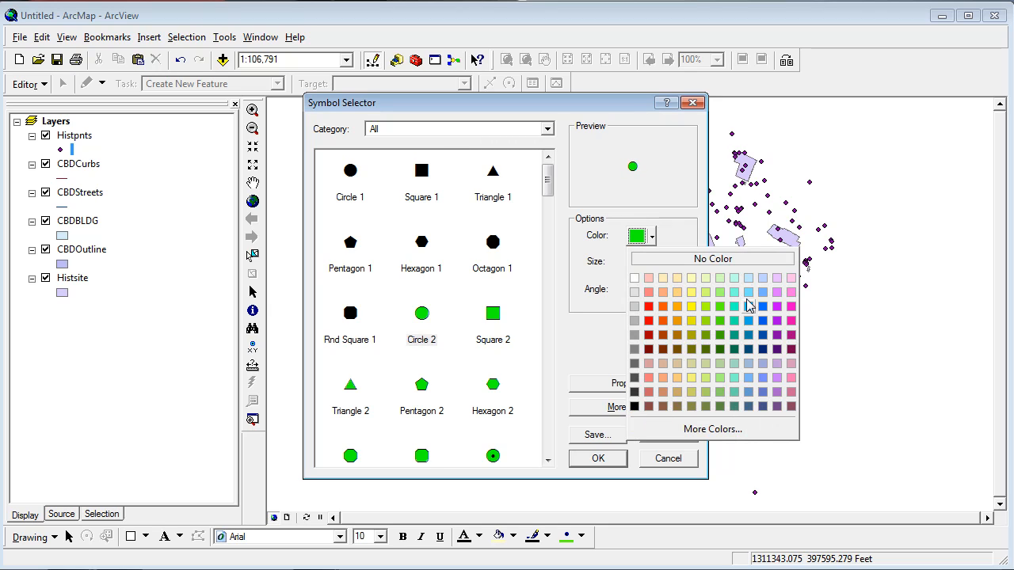
left_click(790, 308)
left_click(596, 457)
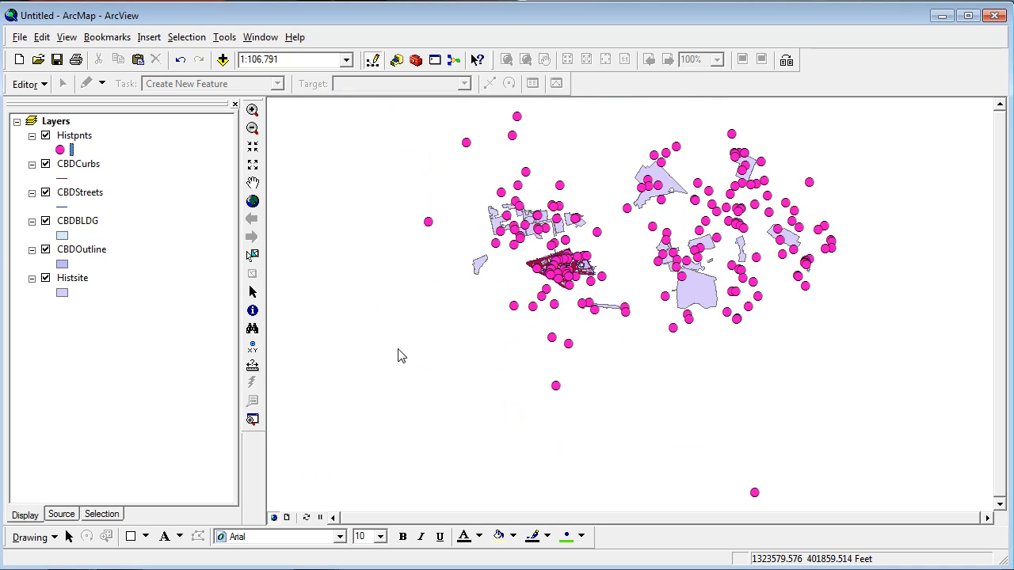
Step: Symbolize the CBDCurbs layer with a medium gray line 0.4 wide
left_click(71, 165)
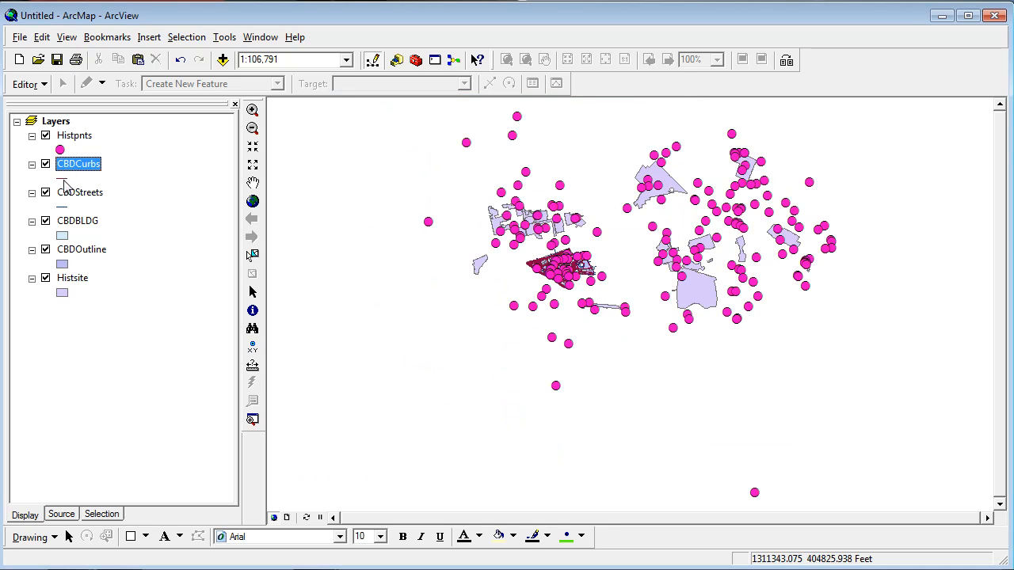
left_click(63, 179)
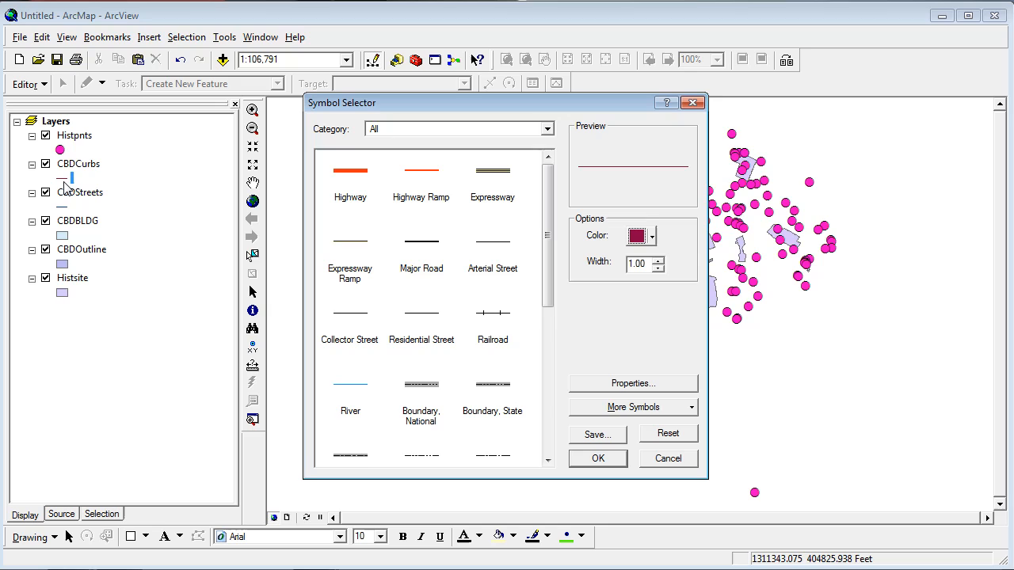
left_click(652, 236)
left_click(636, 334)
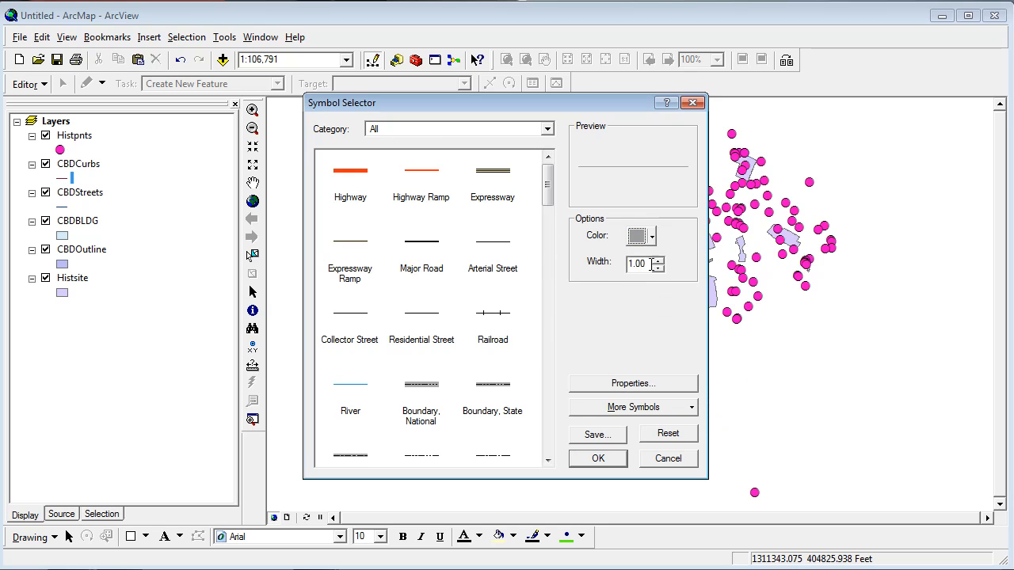
left_click_drag(651, 265, 578, 264)
type("0.4")
key("Return")
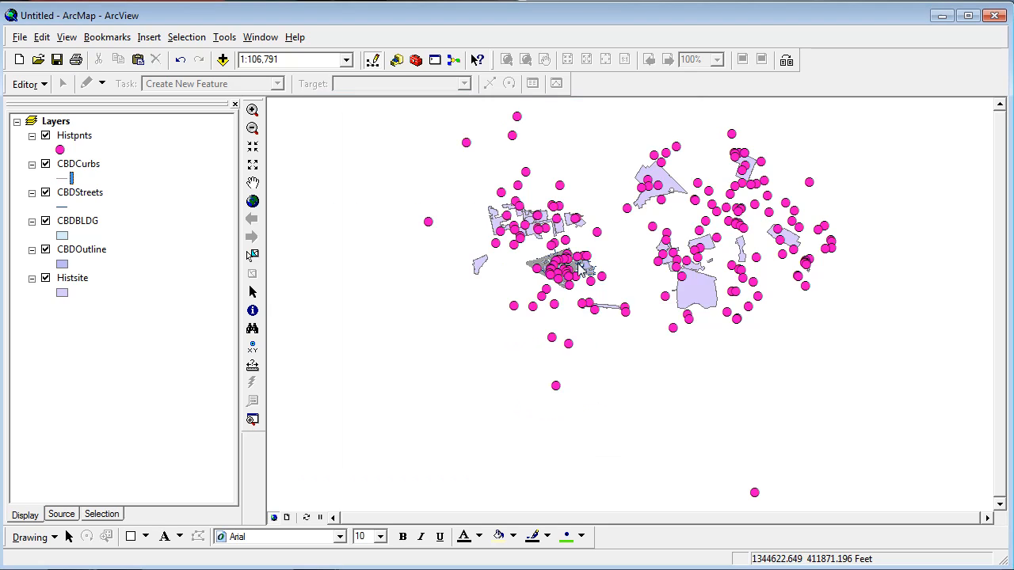
Step: Symbolize the CBDStreets layer with the Arterial Street line style in dark gray
left_click(74, 194)
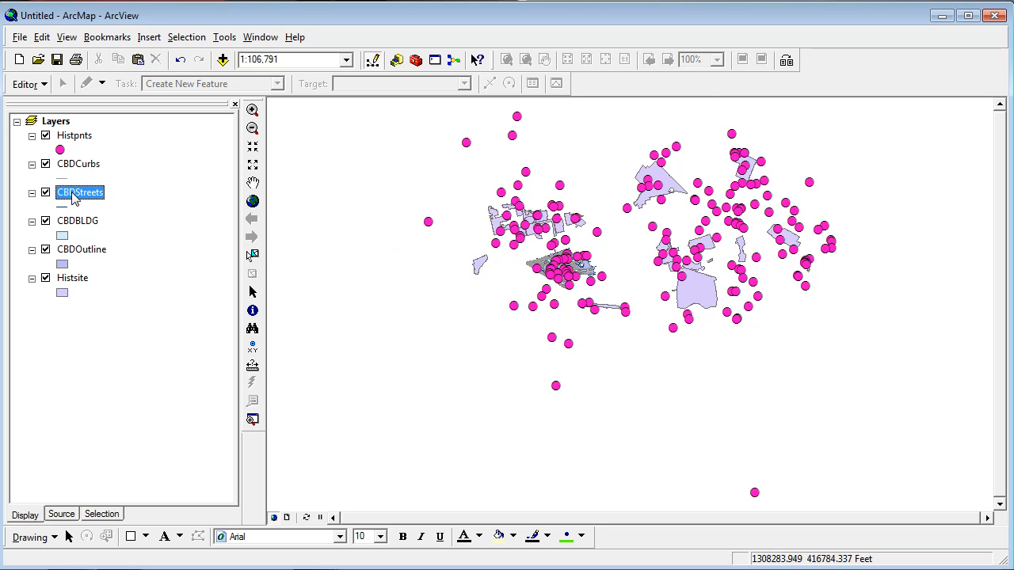
left_click(62, 208)
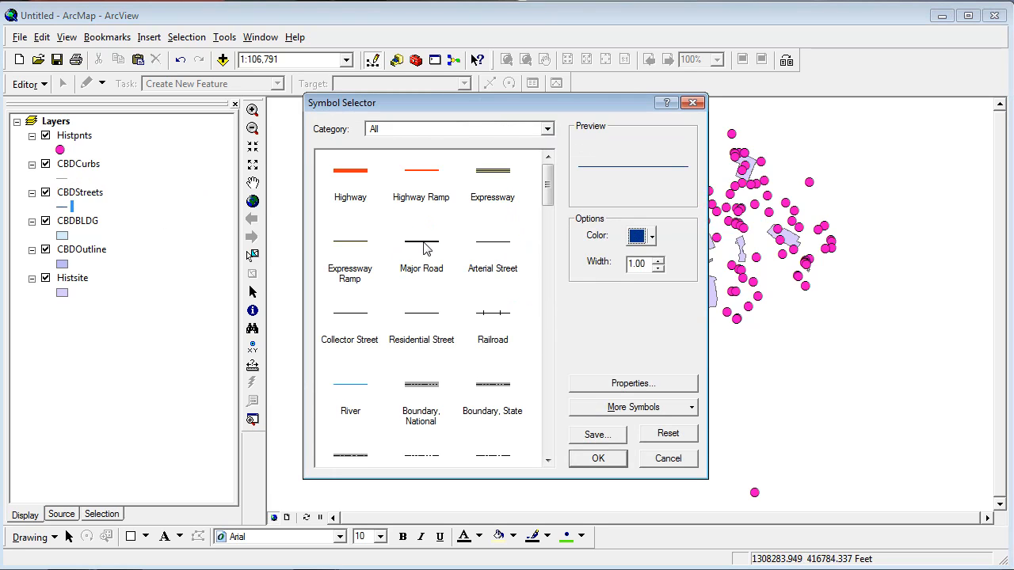
left_click(360, 247)
left_click(508, 252)
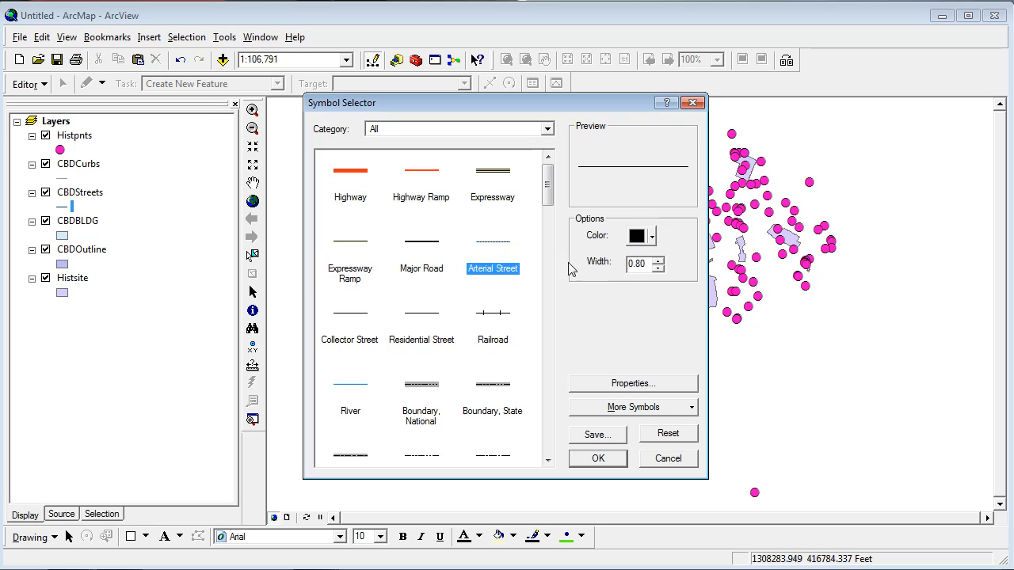
left_click(648, 237)
left_click(636, 380)
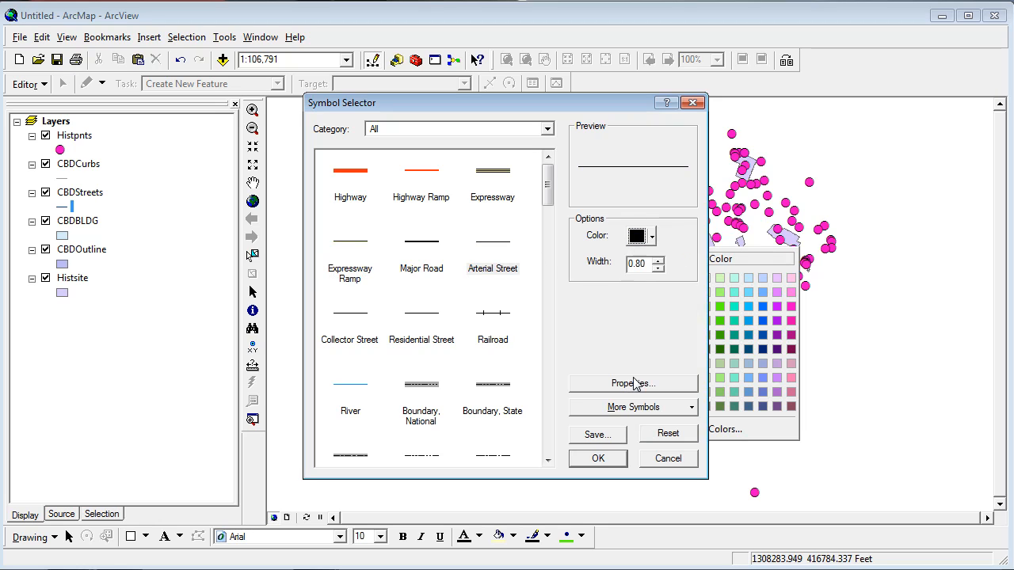
left_click(596, 458)
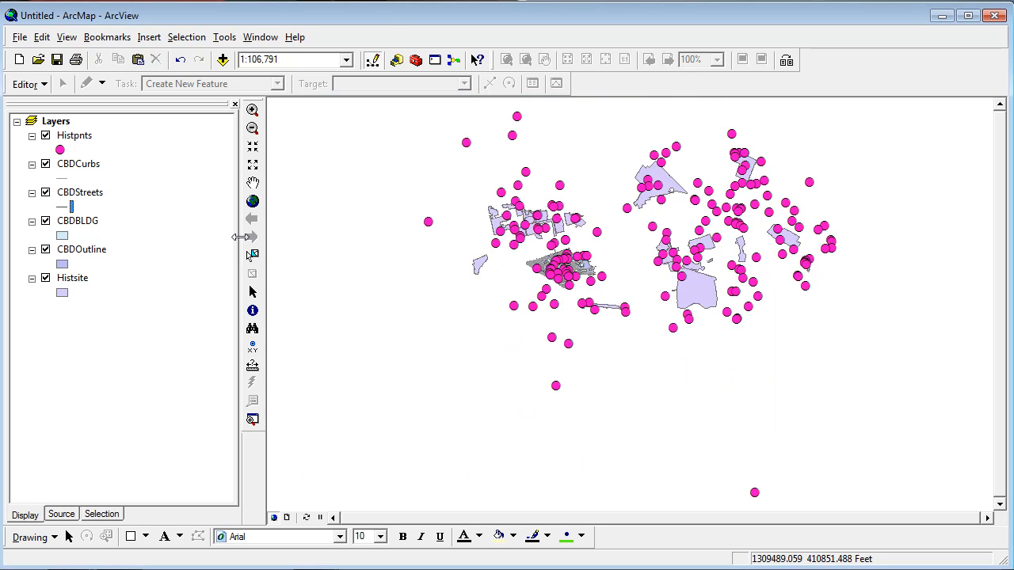
Step: Symbolize the CBDBLDG layer with the outline-free Blue preset recolored to a light gray fill
left_click(62, 238)
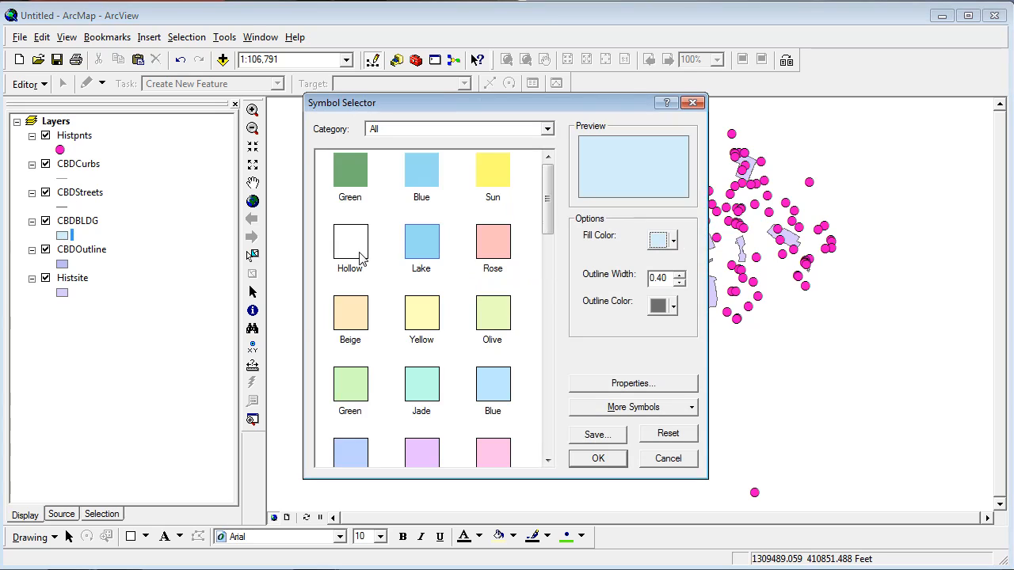
left_click(423, 189)
left_click(665, 241)
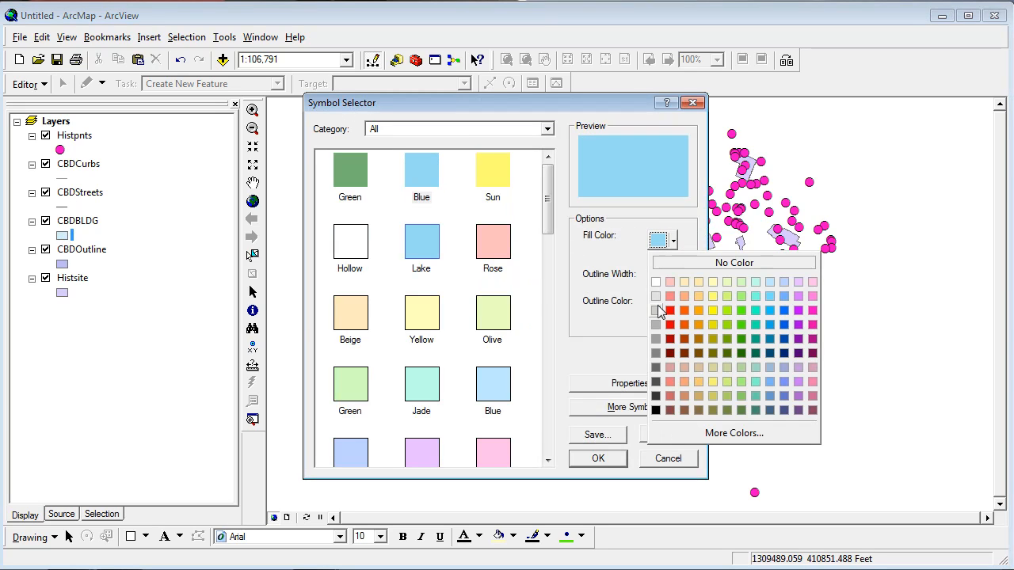
left_click(656, 312)
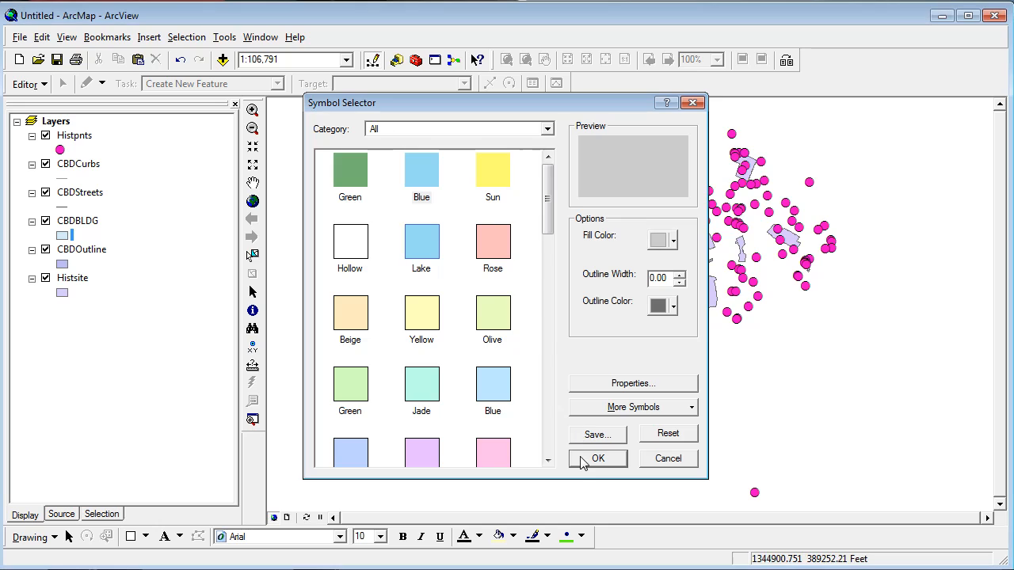
left_click(596, 457)
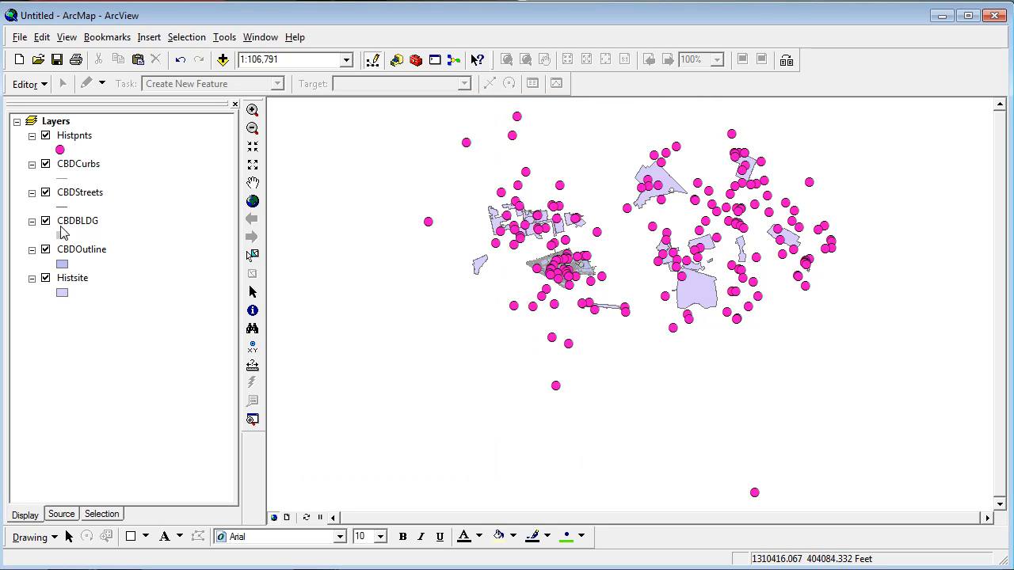
Step: Symbolize the CBDOutline layer as Hollow with a red outline of width 2
left_click(76, 250)
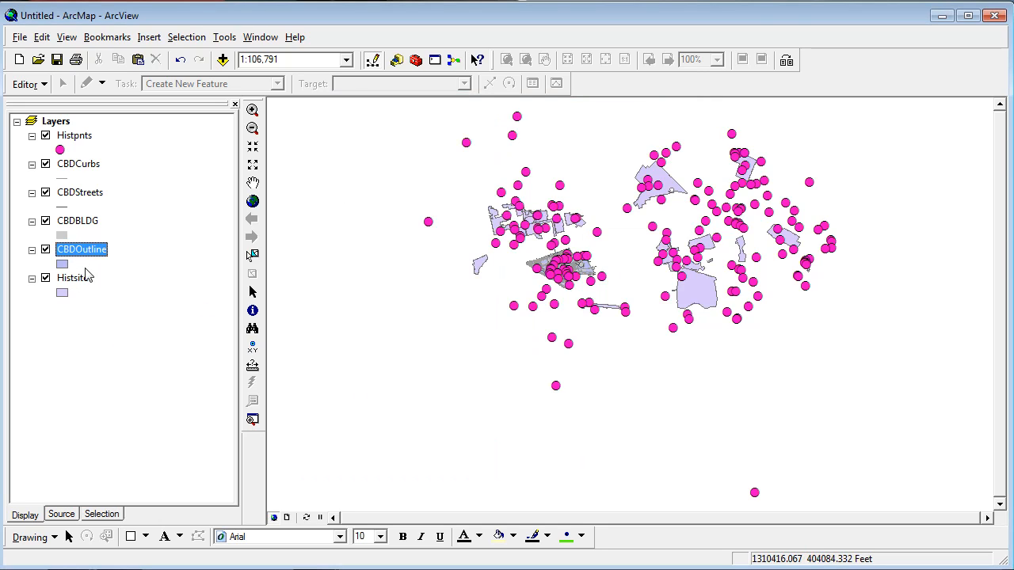
left_click(62, 264)
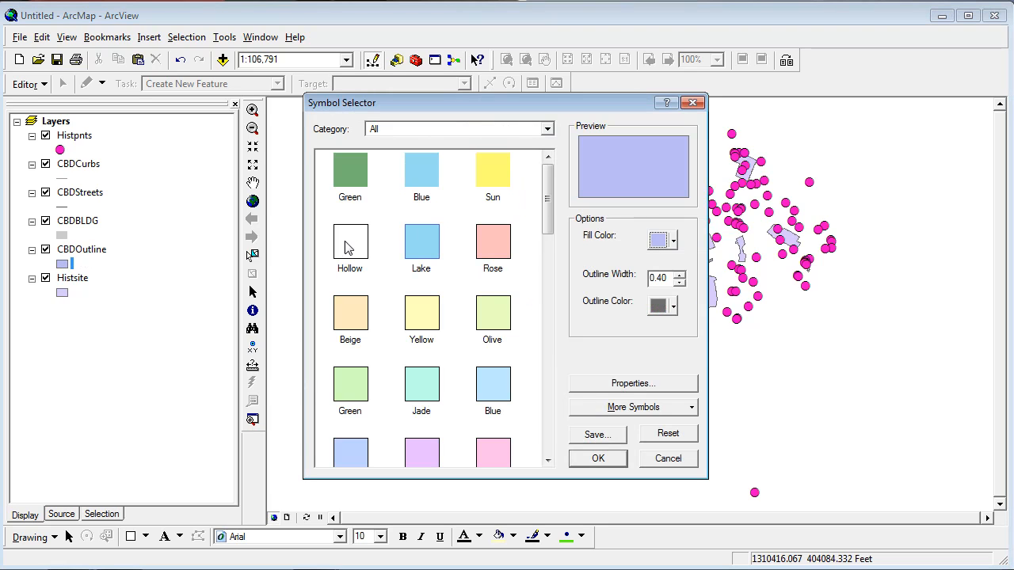
left_click(362, 244)
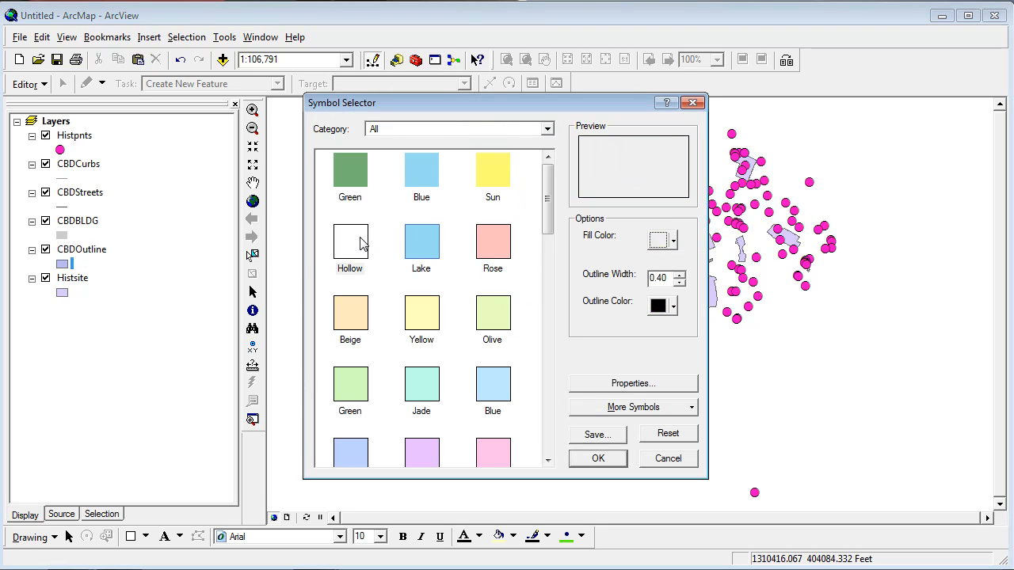
double_click(682, 275)
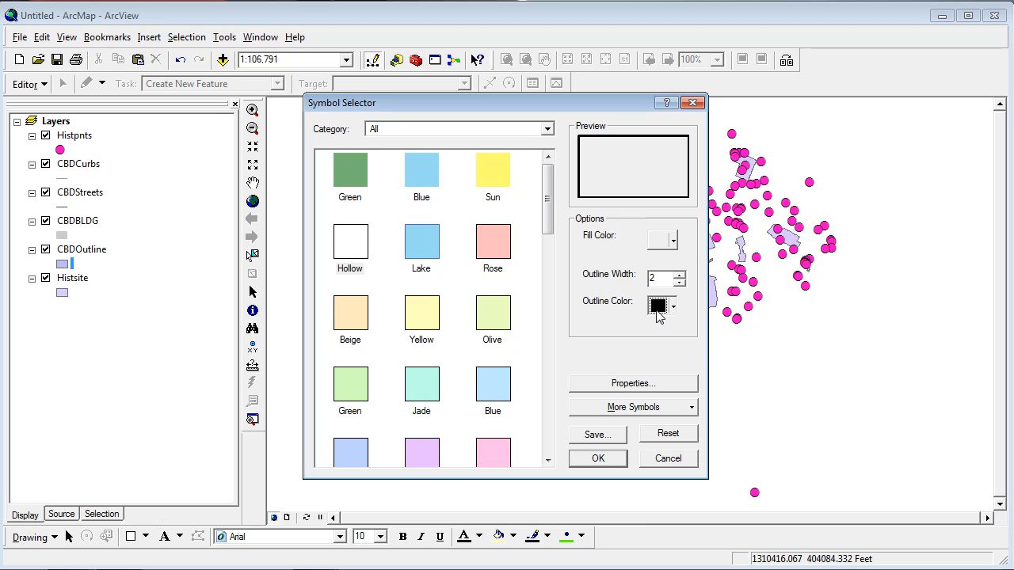
left_click(670, 305)
left_click(670, 377)
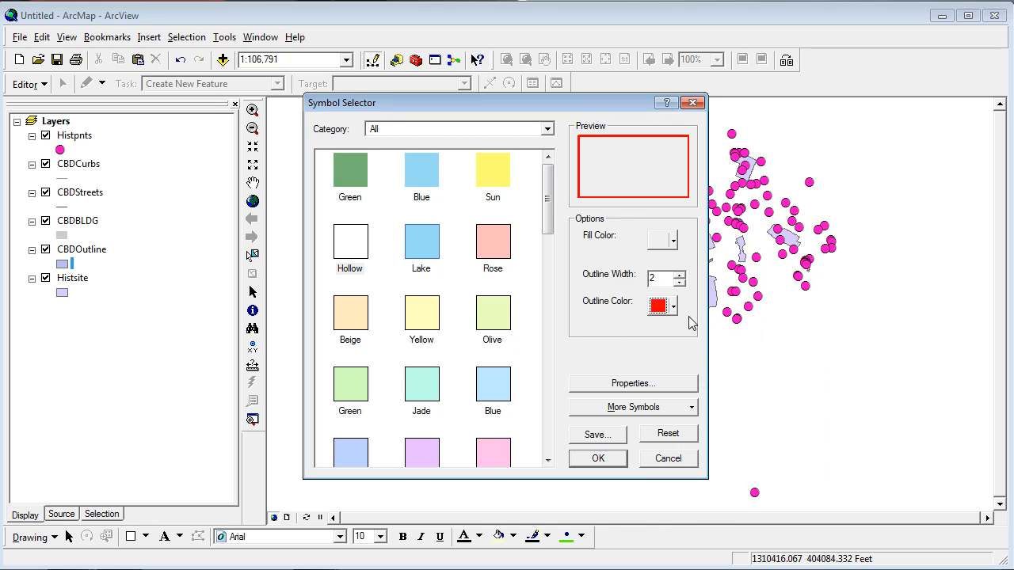
left_click(600, 461)
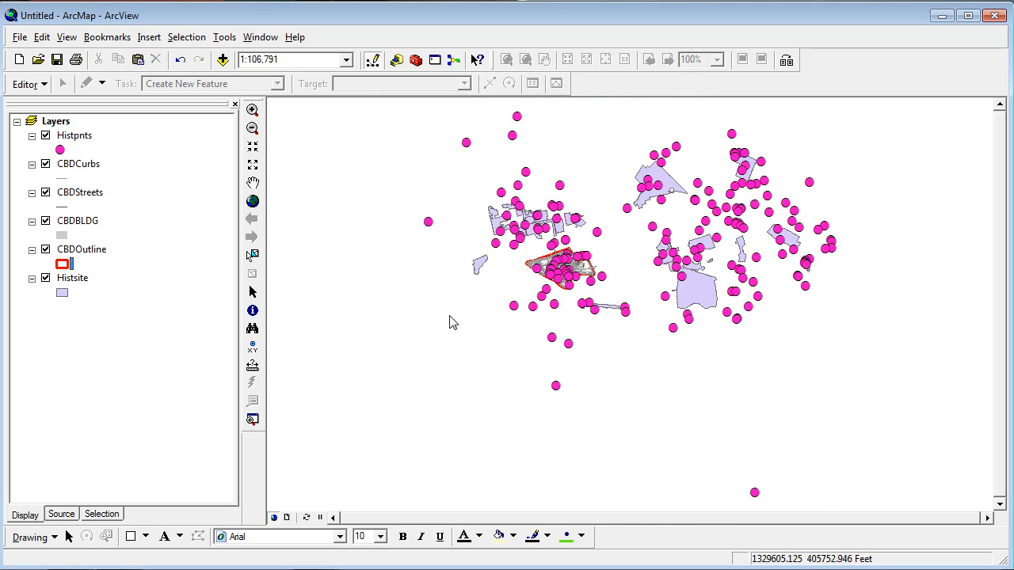
Step: Symbolize the Histsite layer with a bright green fill and an outline width of 2
left_click(64, 292)
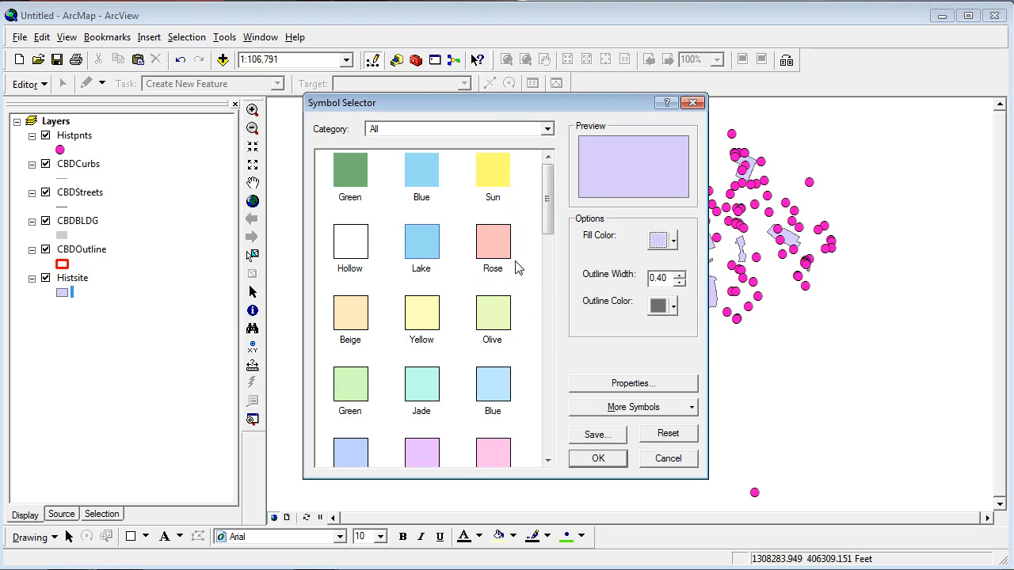
left_click(672, 240)
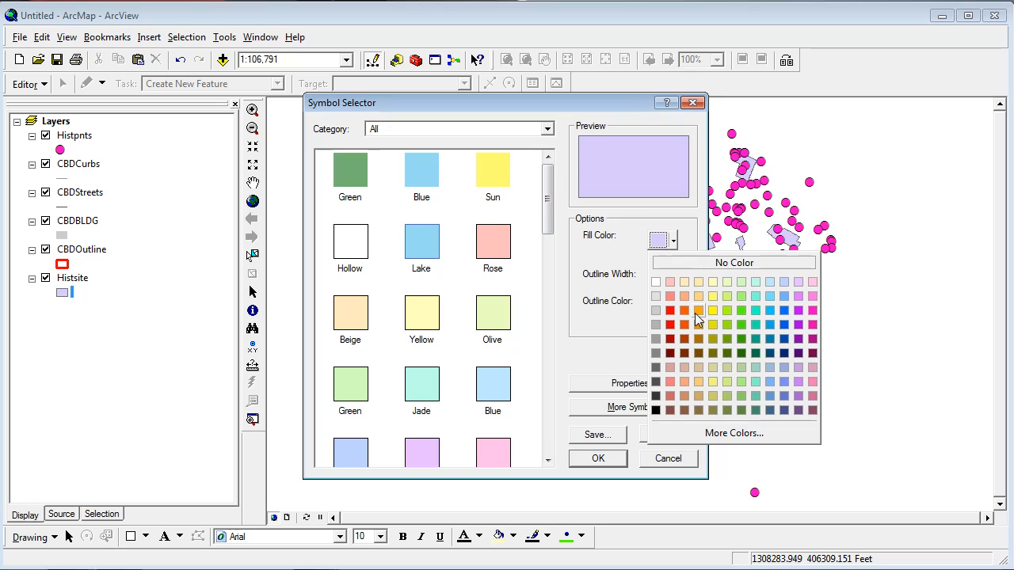
left_click(741, 324)
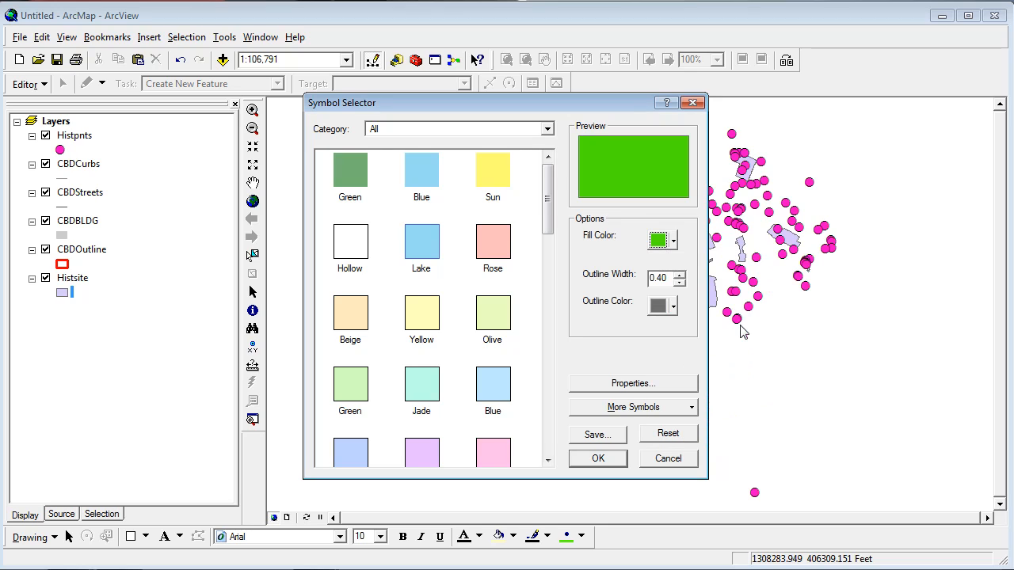
left_click(679, 276)
left_click(679, 276)
left_click(625, 386)
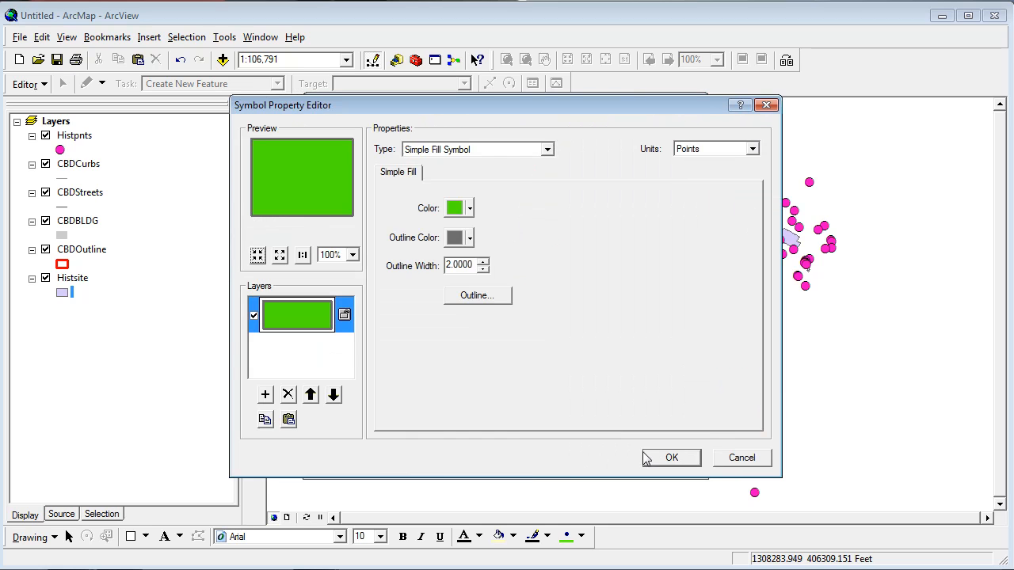
left_click(732, 460)
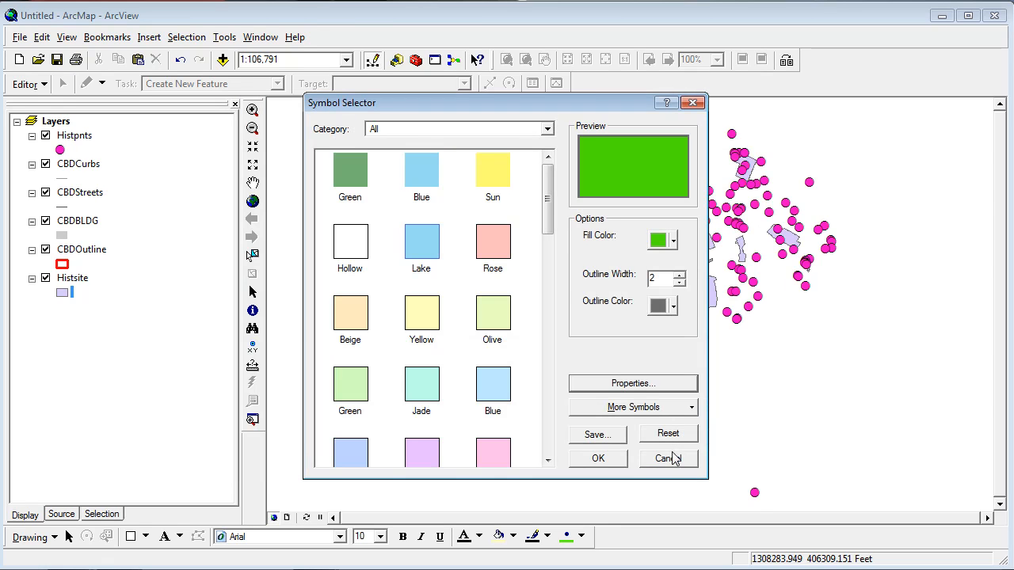
left_click(615, 460)
Step: Make the Histsite layer half transparent and move it to the top of the layer order
right_click(71, 278)
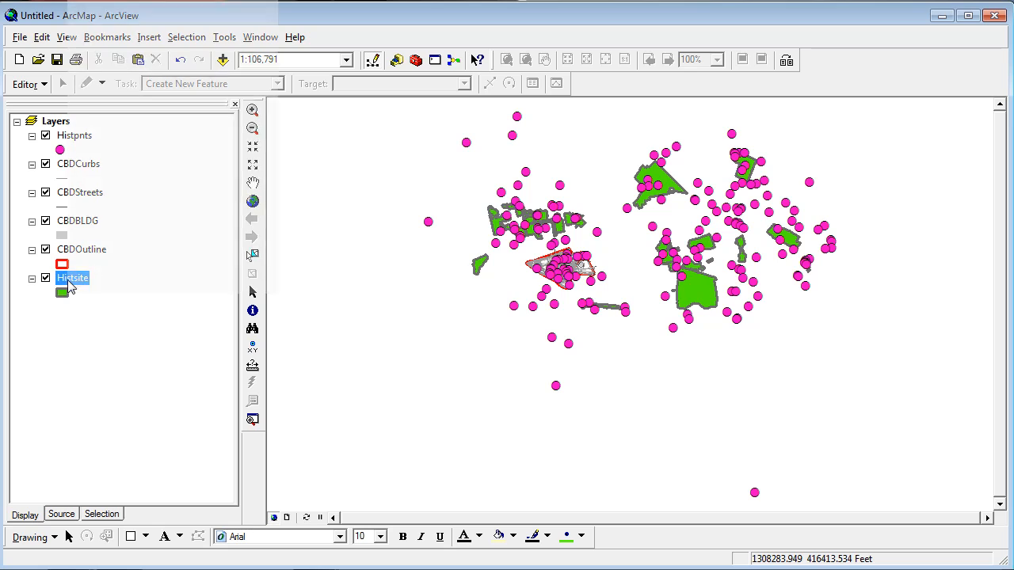
left_click(79, 279)
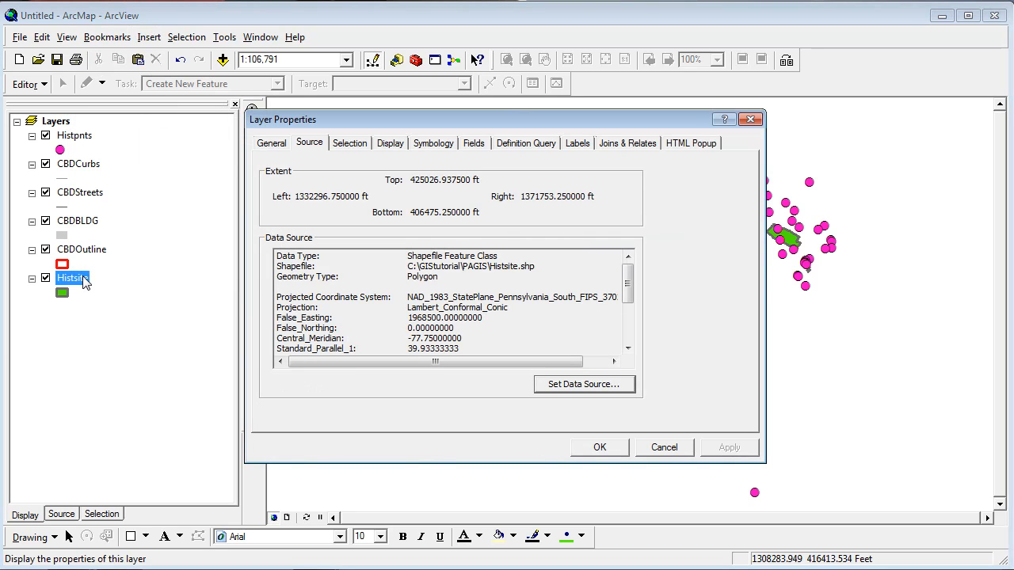
left_click(442, 150)
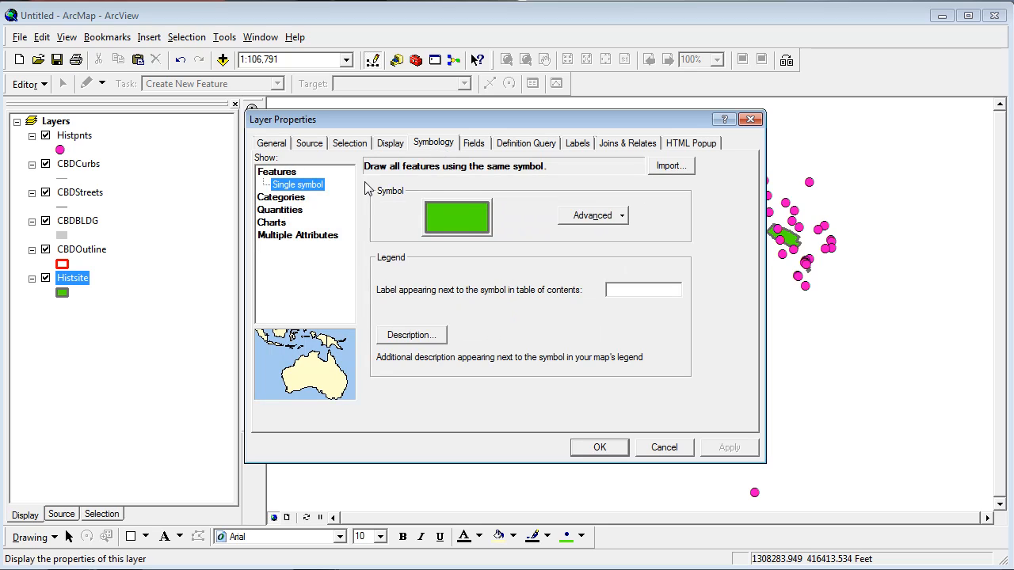
left_click(391, 146)
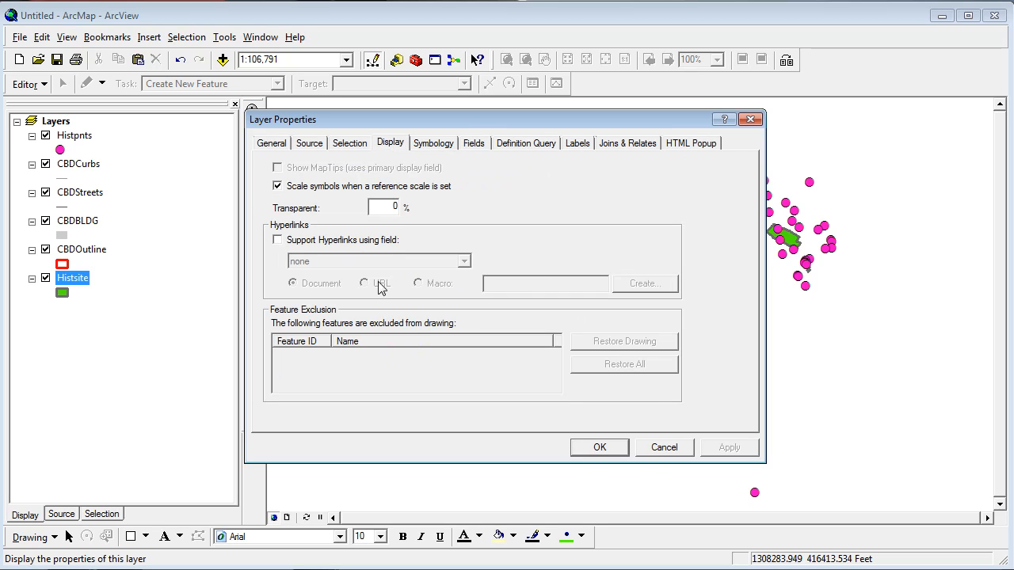
type("5")
key("Return")
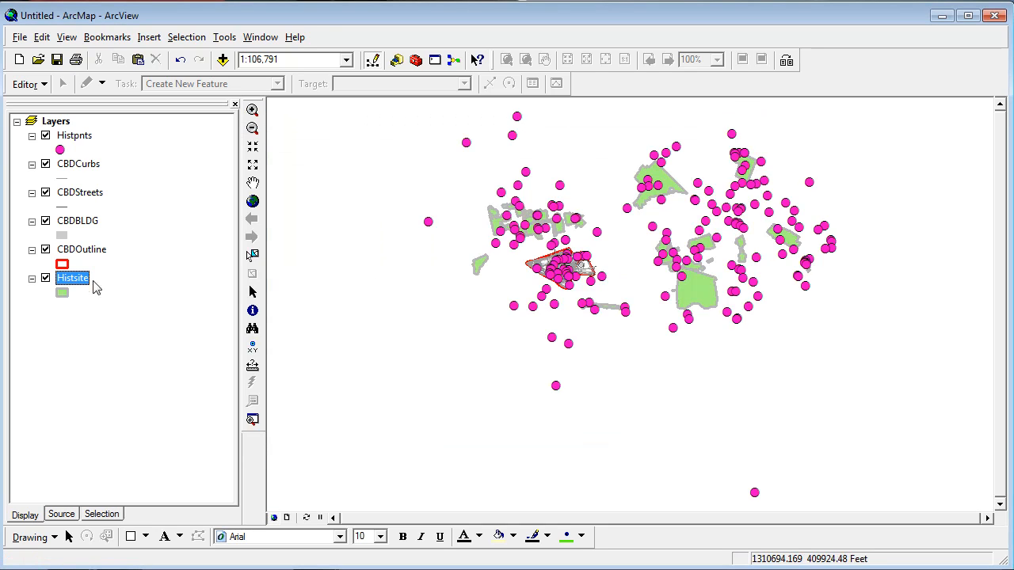
left_click_drag(76, 275, 84, 121)
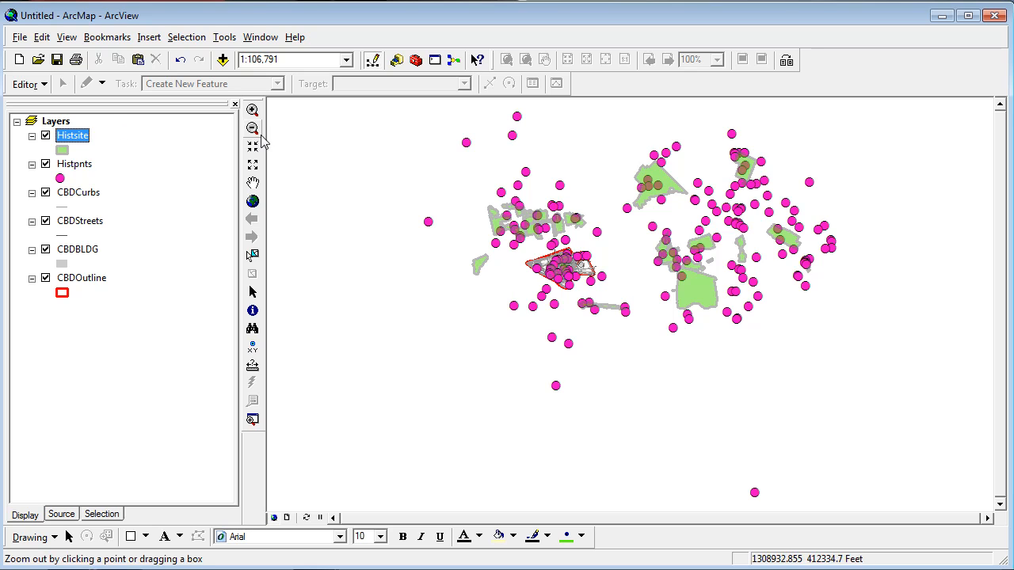
Step: Zoom the map to the extent of the CBDOutline layer
left_click(253, 110)
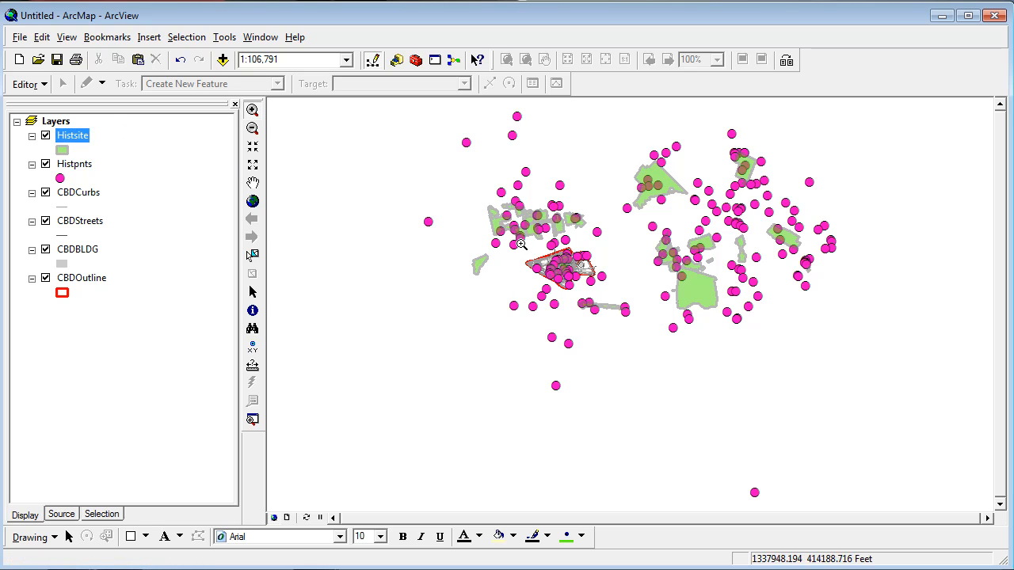
left_click_drag(520, 243, 603, 295)
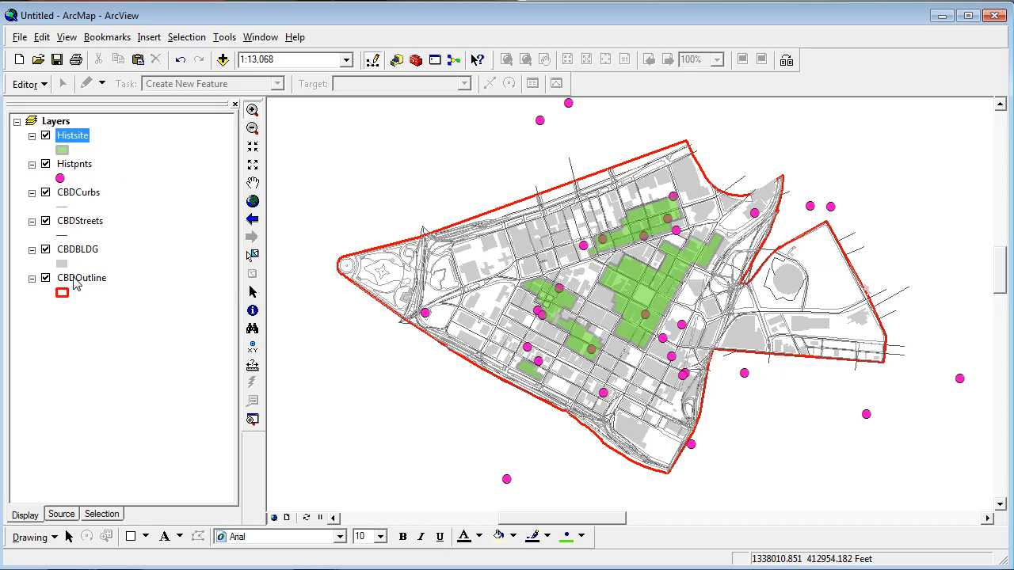
right_click(77, 284)
left_click(119, 70)
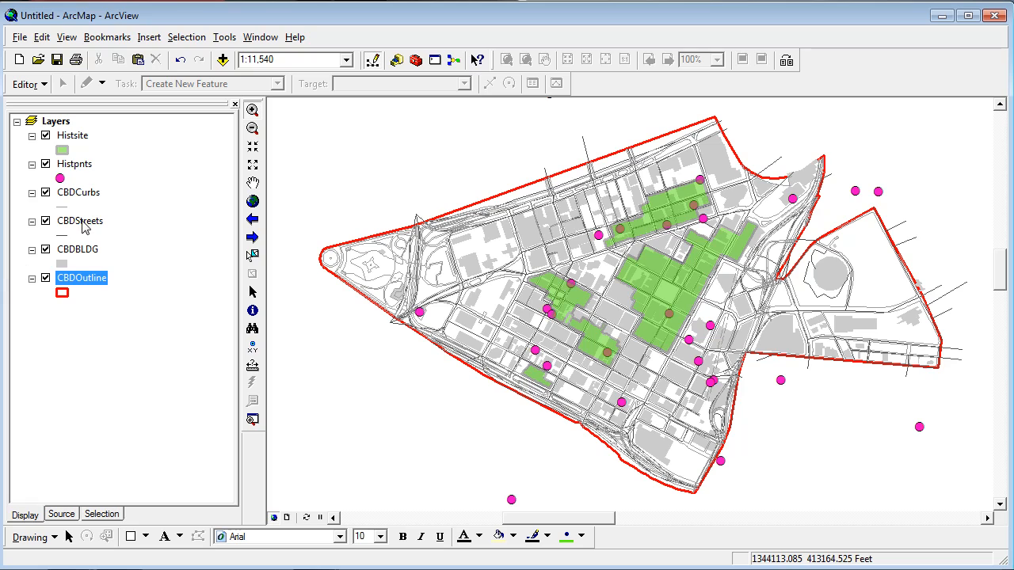
Step: Label the CBDStreets features and restrict label placement to On the line by turning off the Above position
right_click(82, 226)
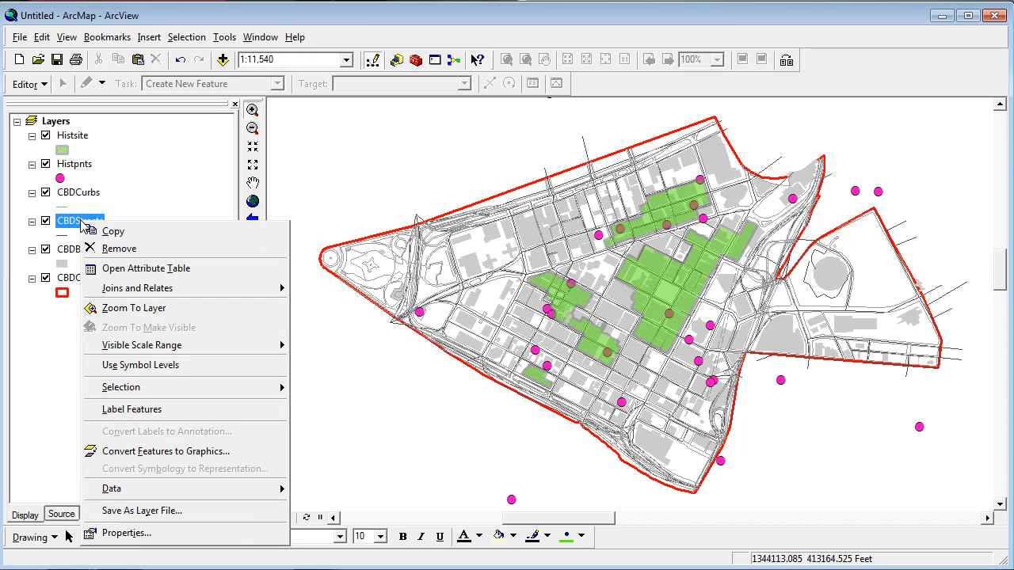
left_click(127, 411)
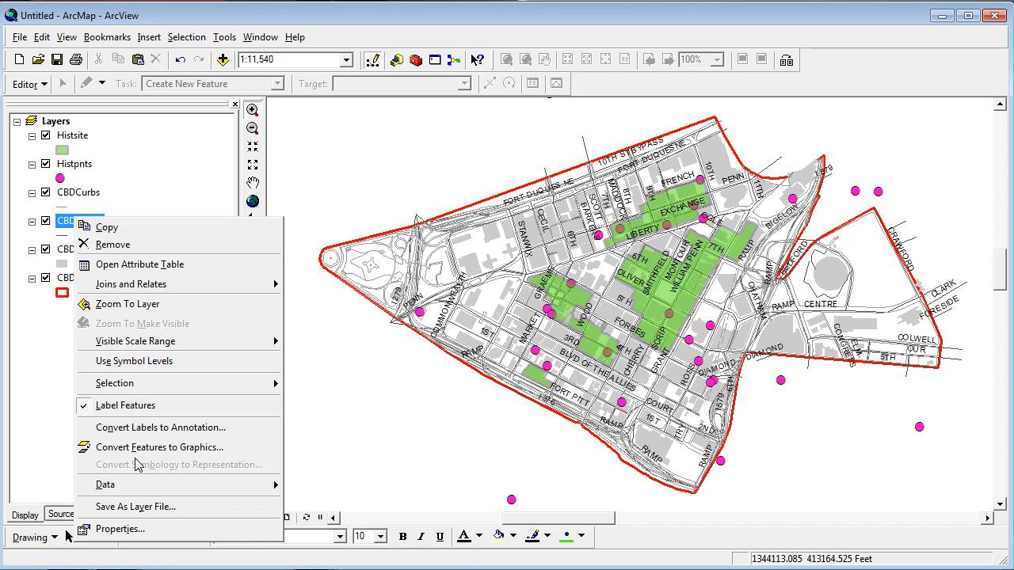
left_click(140, 529)
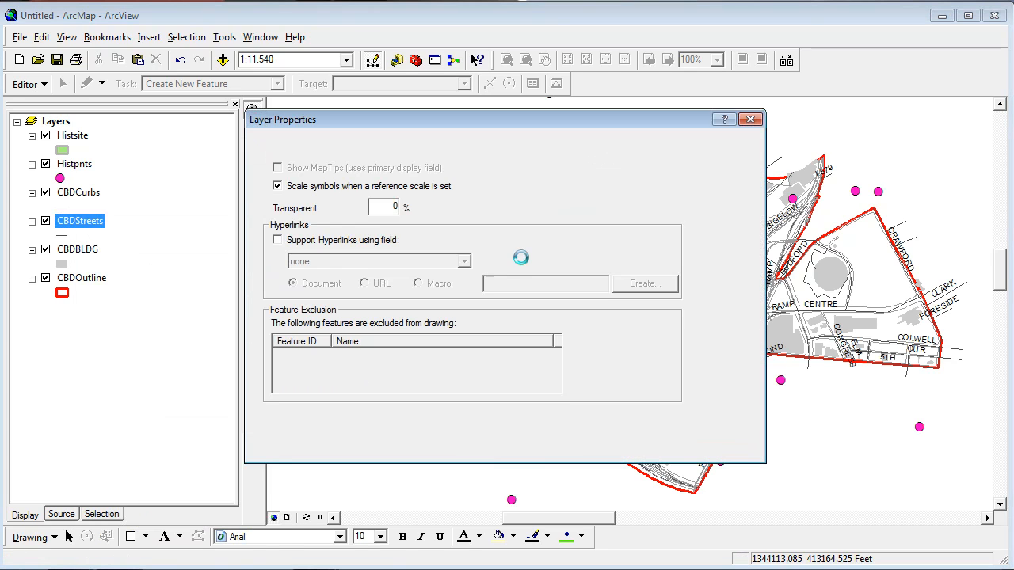
left_click(577, 143)
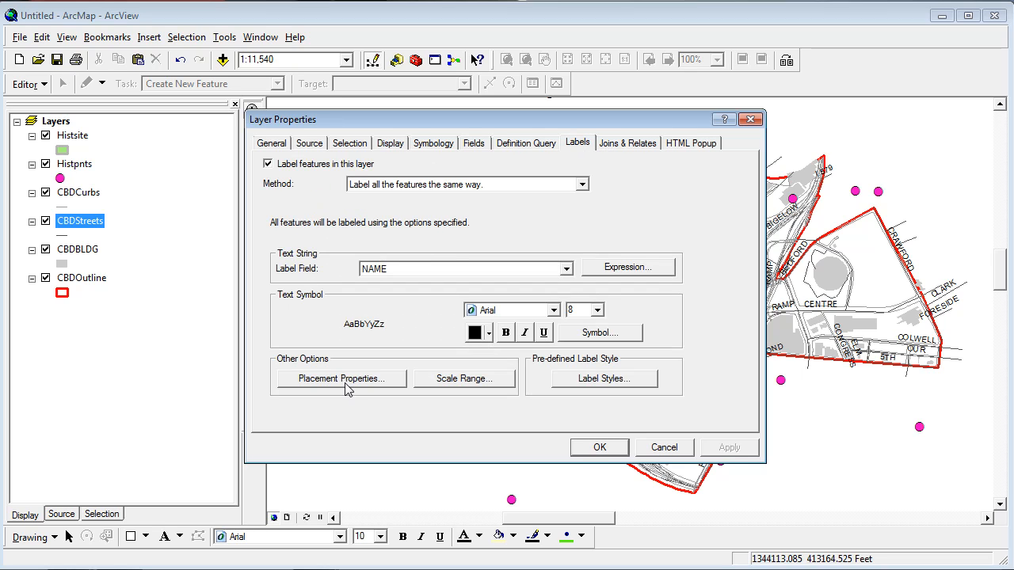
left_click(347, 379)
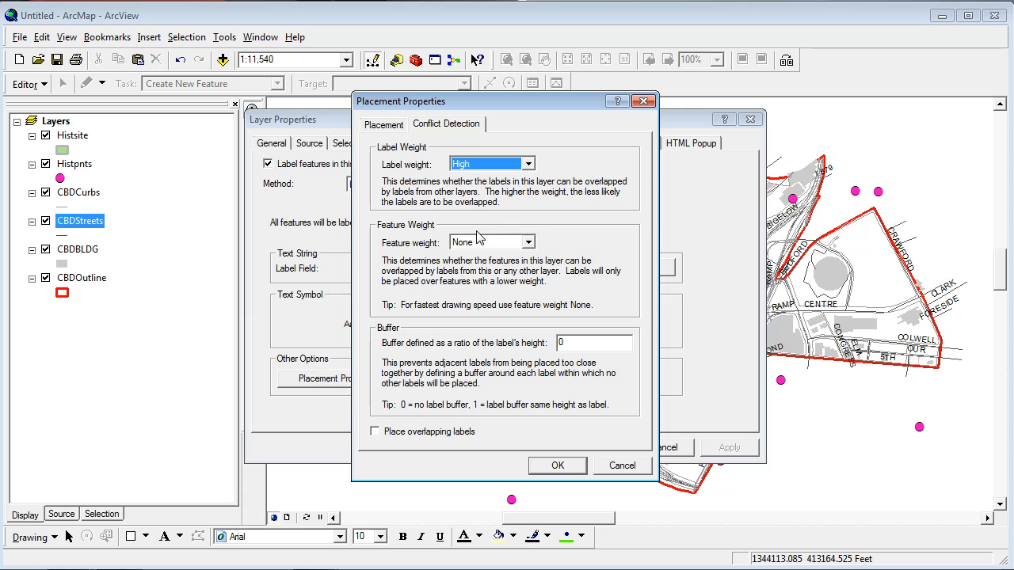
left_click(385, 124)
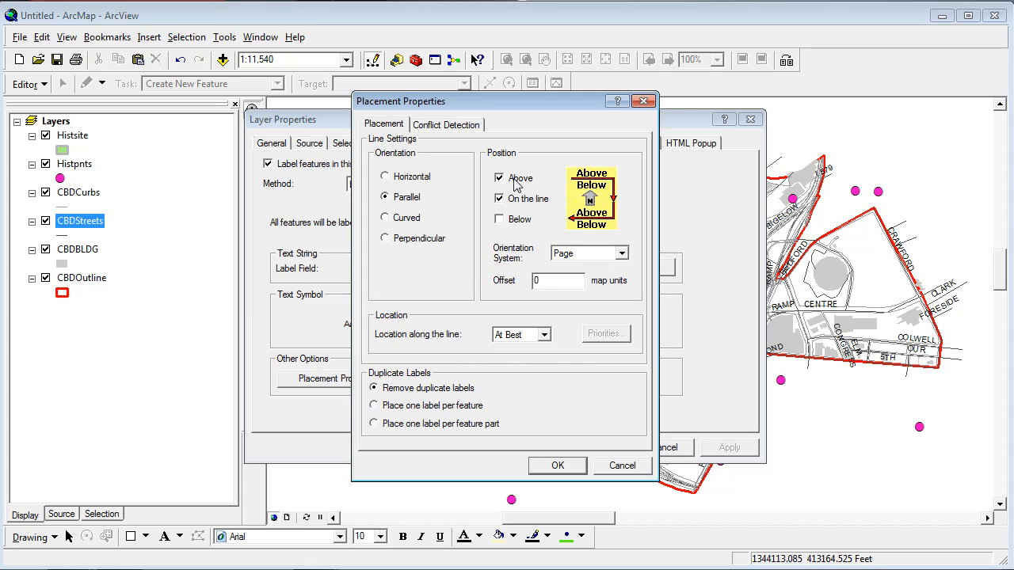
left_click(516, 182)
left_click(558, 467)
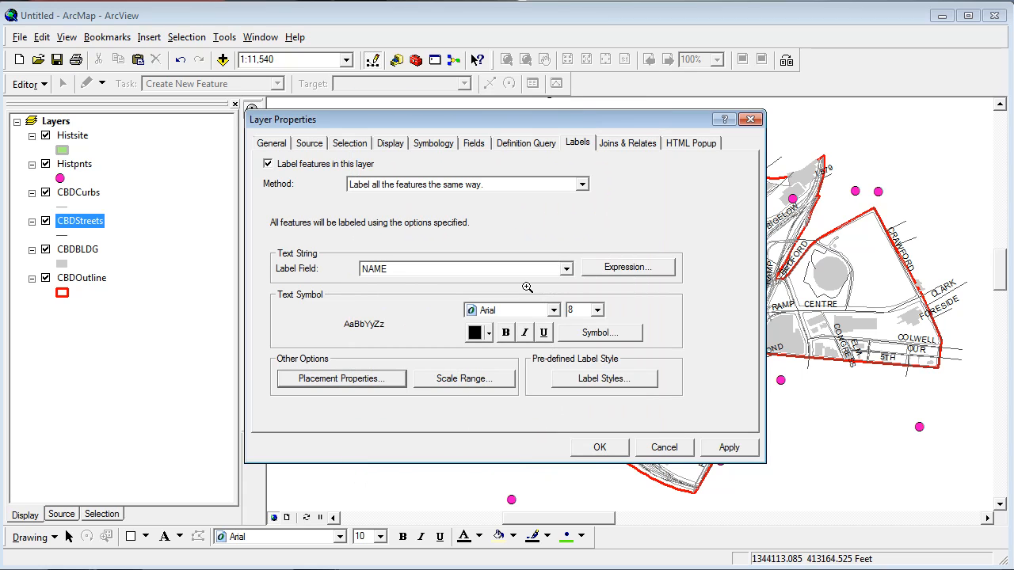
Step: Format the CBDStreets labels as size 6 italic text in dark gray
left_click(506, 332)
type("6")
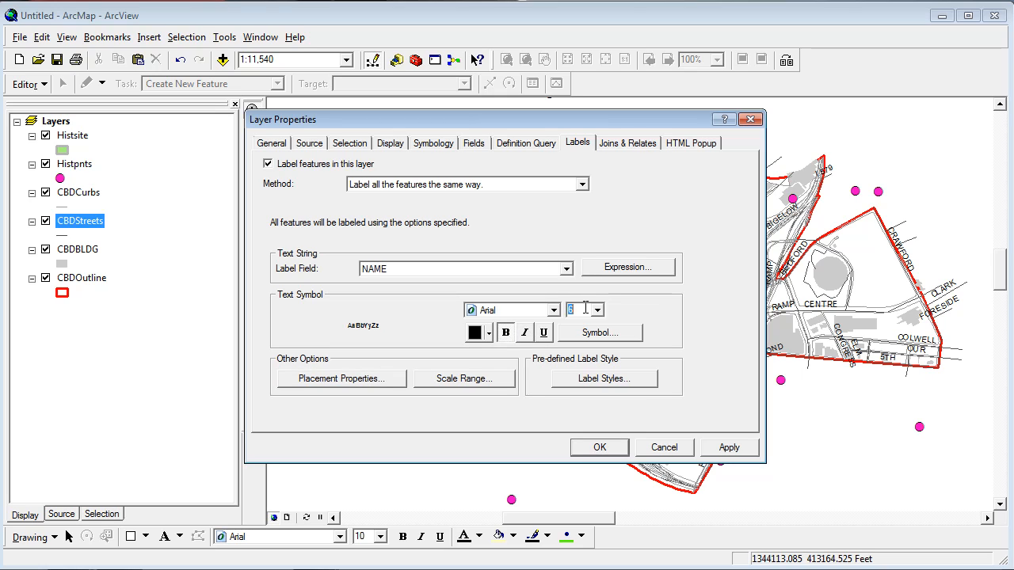
left_click(505, 333)
left_click(525, 333)
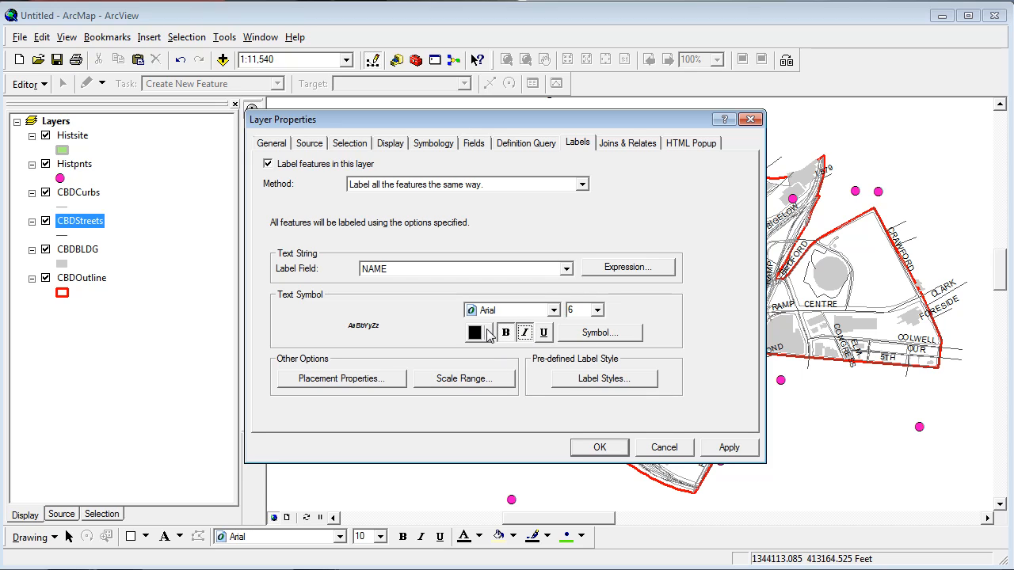
left_click(489, 333)
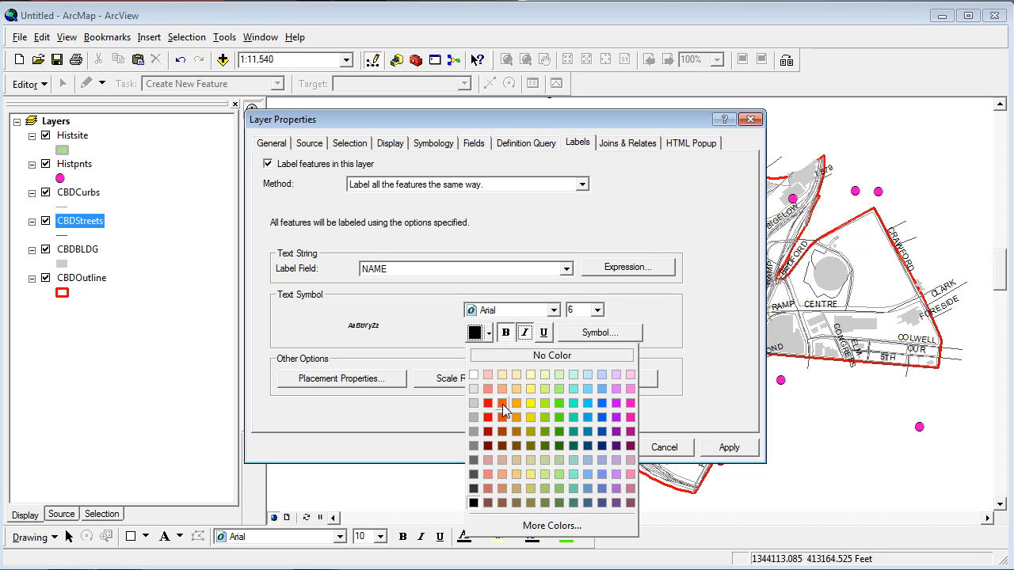
left_click(473, 460)
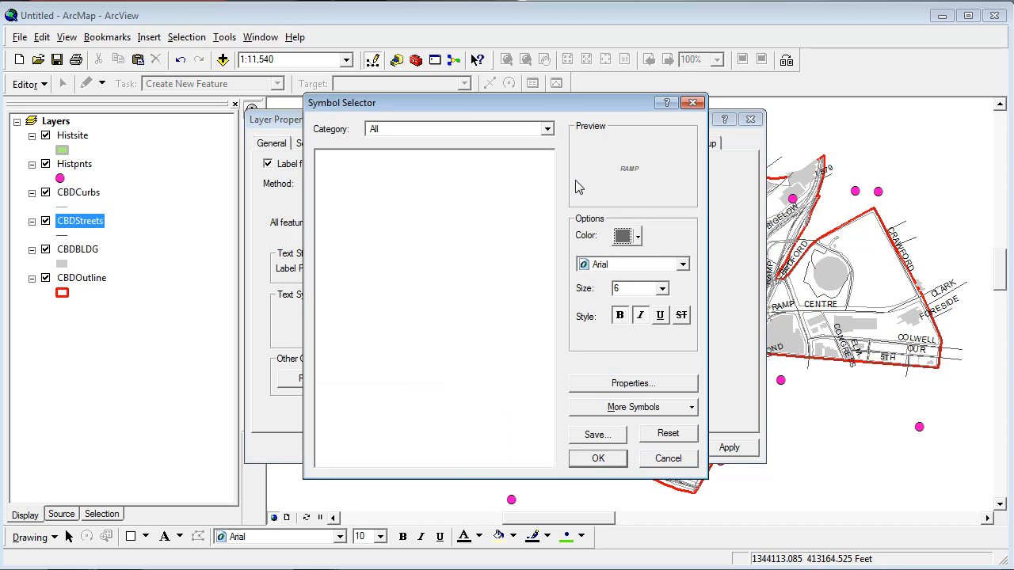
Step: Add a halo mask of size 1 to the CBDStreets label text and apply the label settings
left_click(646, 387)
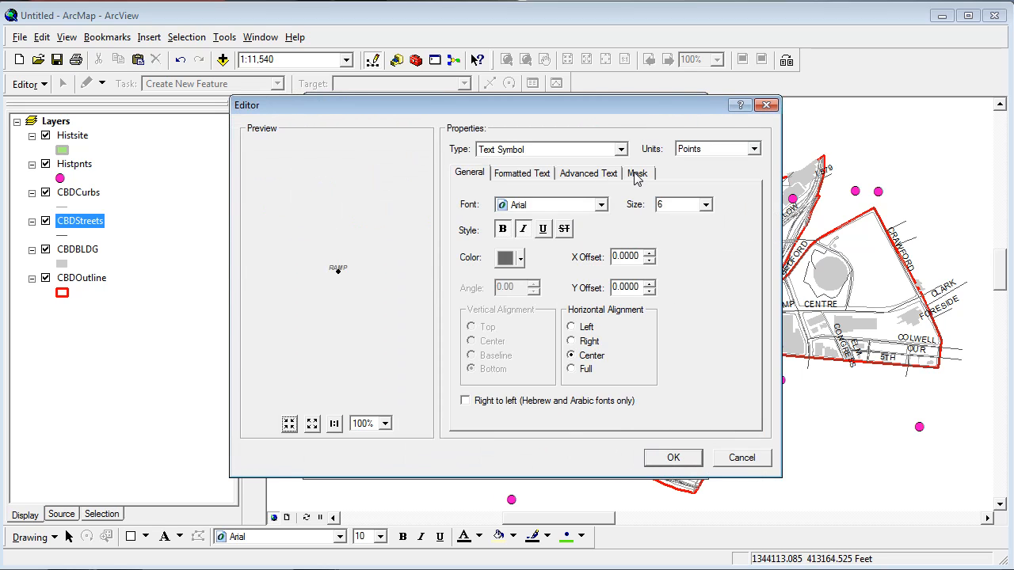
left_click(638, 173)
left_click(493, 246)
left_click(528, 282)
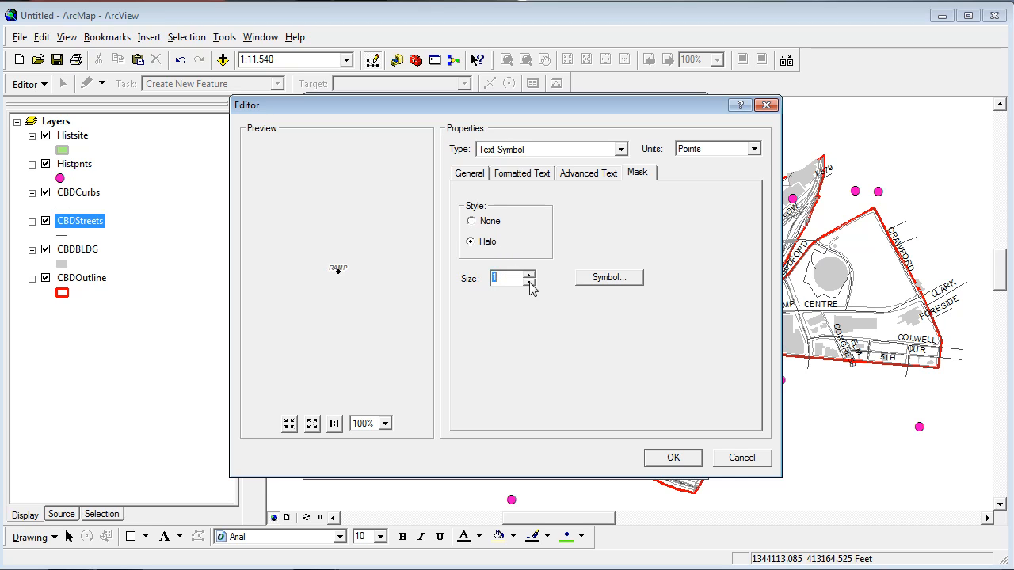
left_click(672, 458)
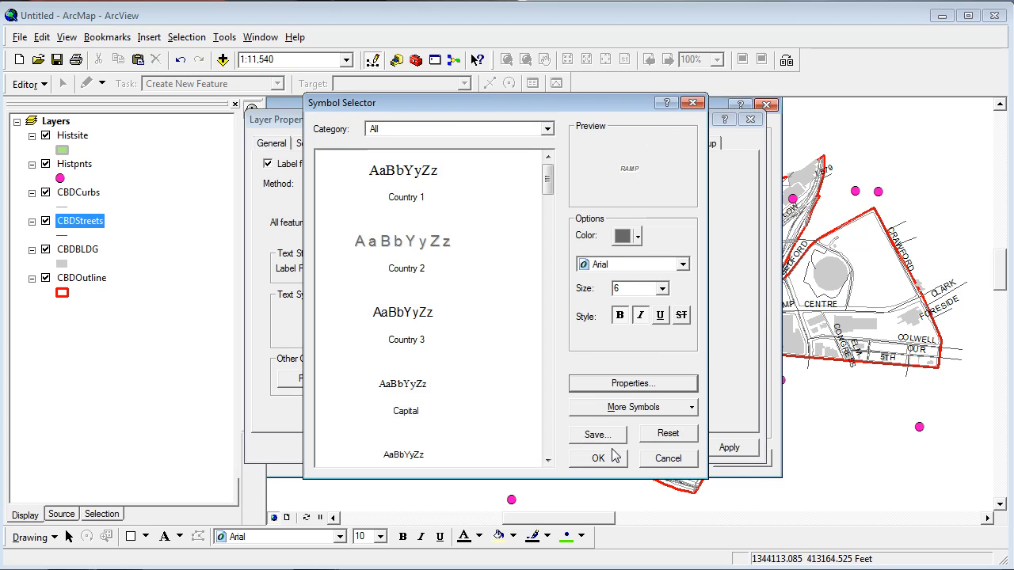
left_click(598, 458)
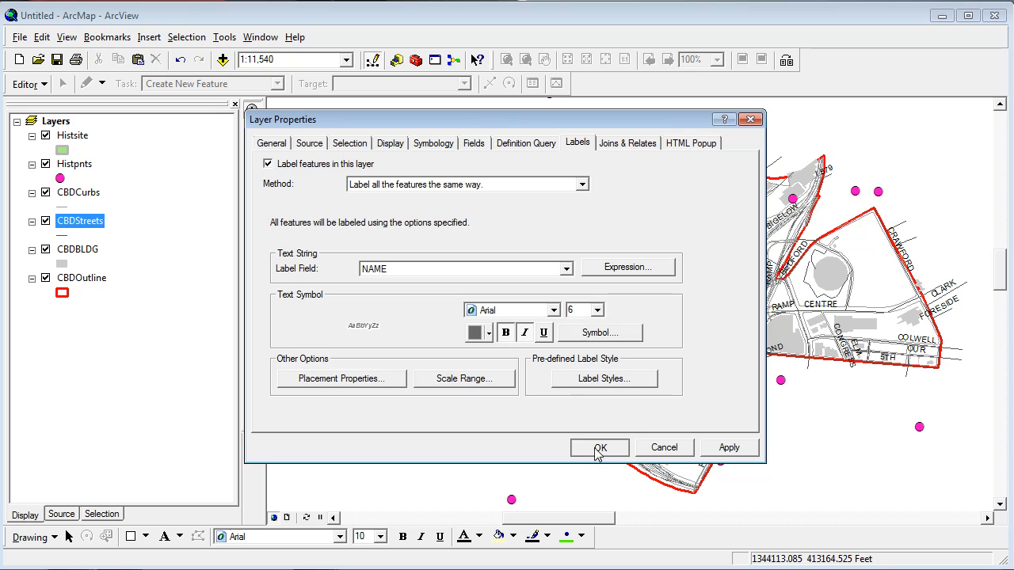
left_click(600, 448)
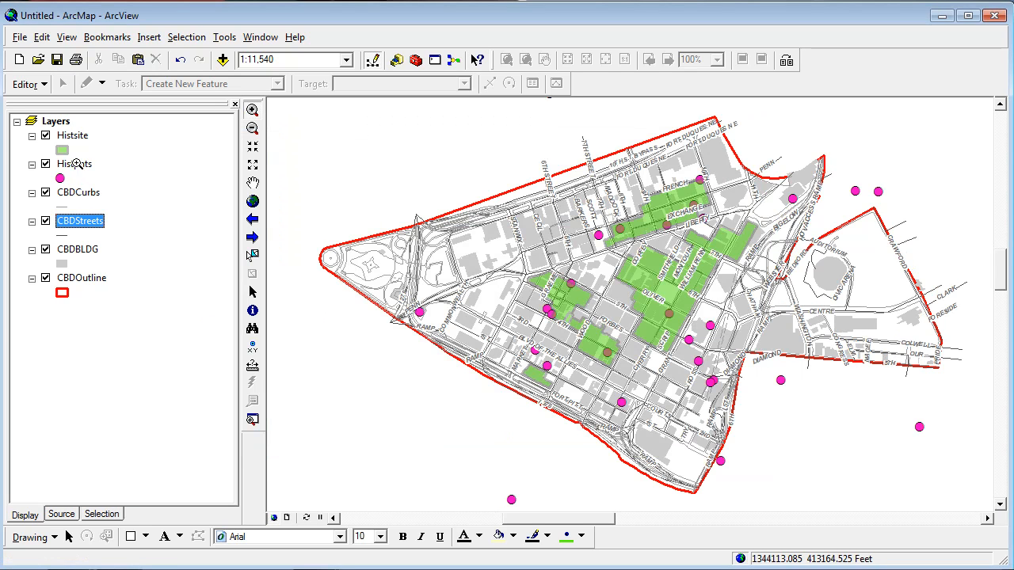
Step: Label the Histpnts features by the NAME field in size 7 italic text
right_click(77, 167)
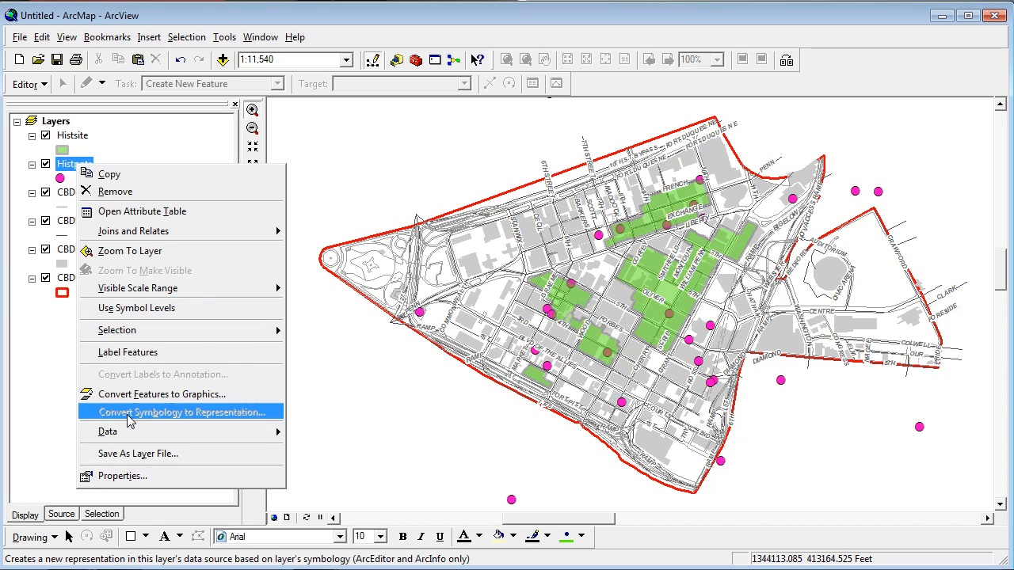
left_click(119, 476)
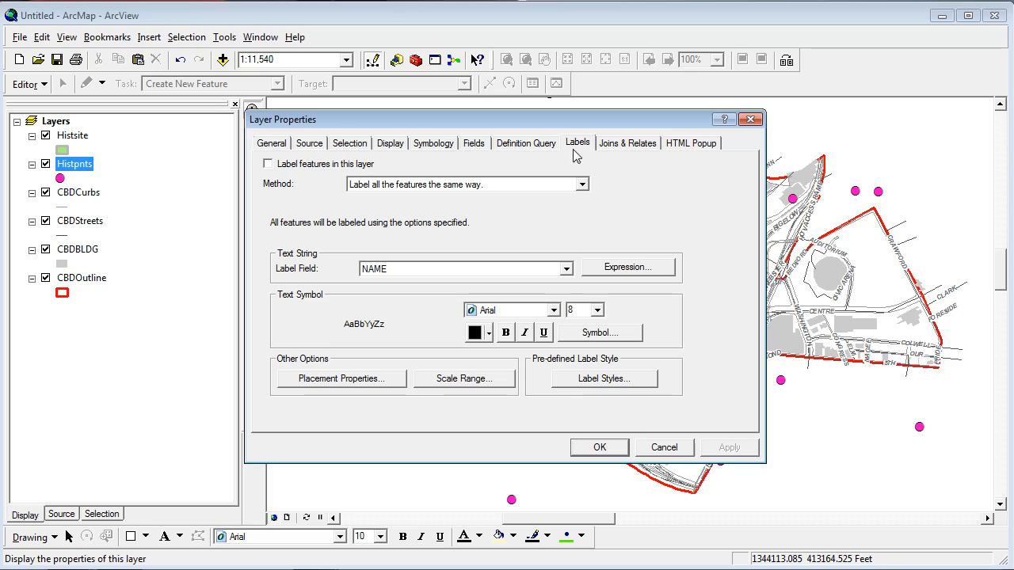
left_click(333, 165)
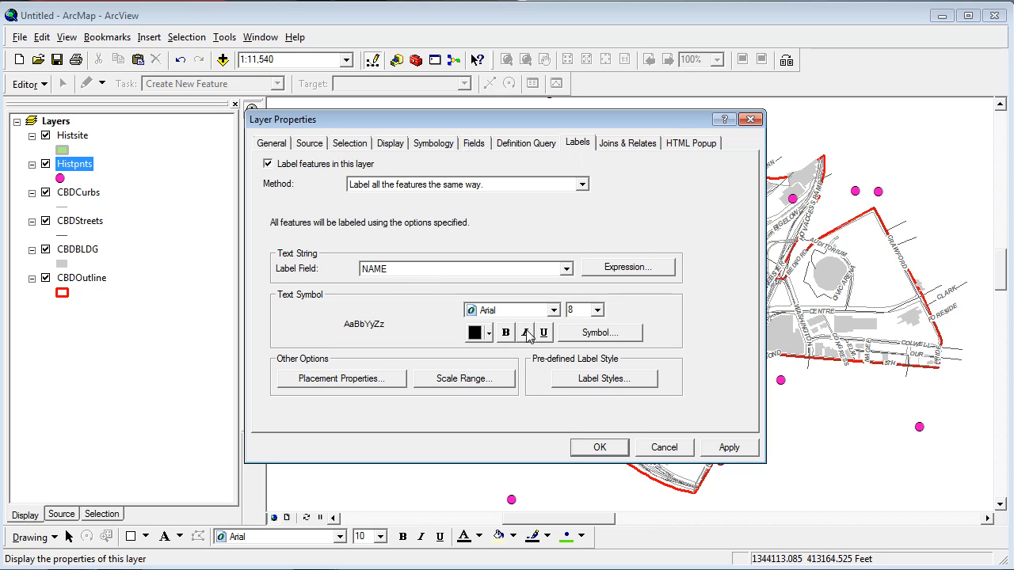
scroll(587, 309, "up", 1)
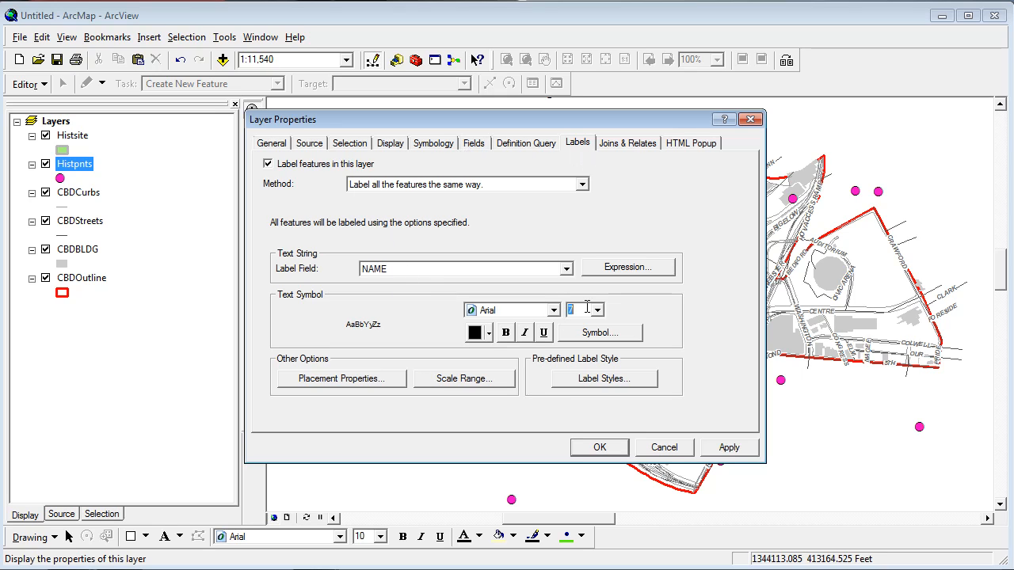
left_click(523, 334)
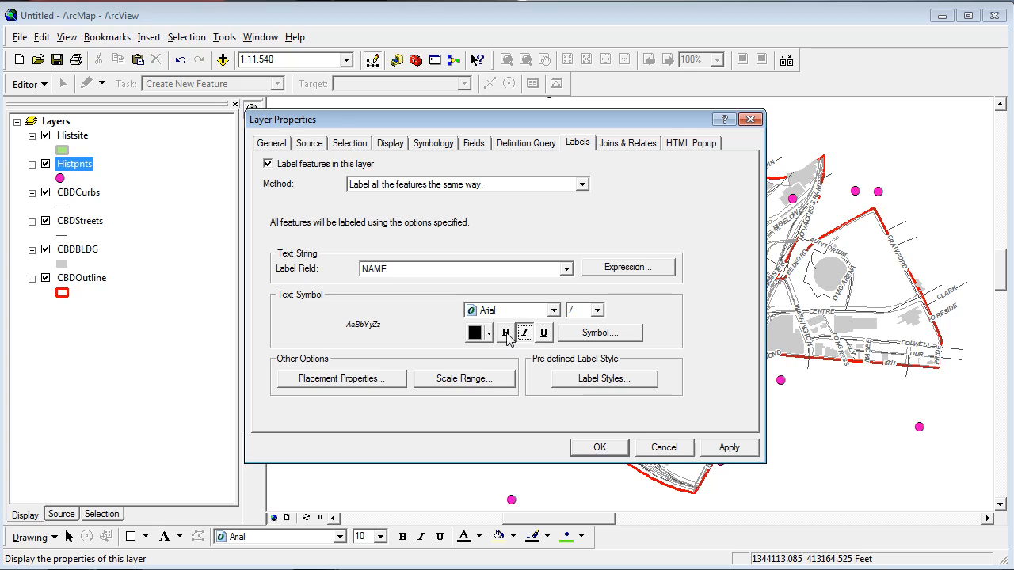
Step: Add a halo mask to the Histpnts label text with its size reduced from the default
left_click(600, 333)
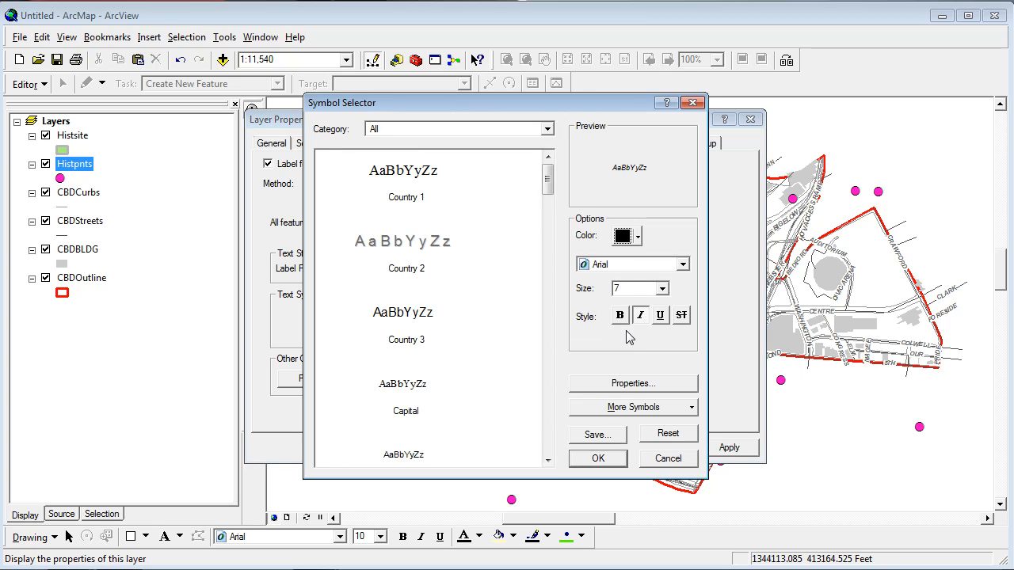
left_click(617, 380)
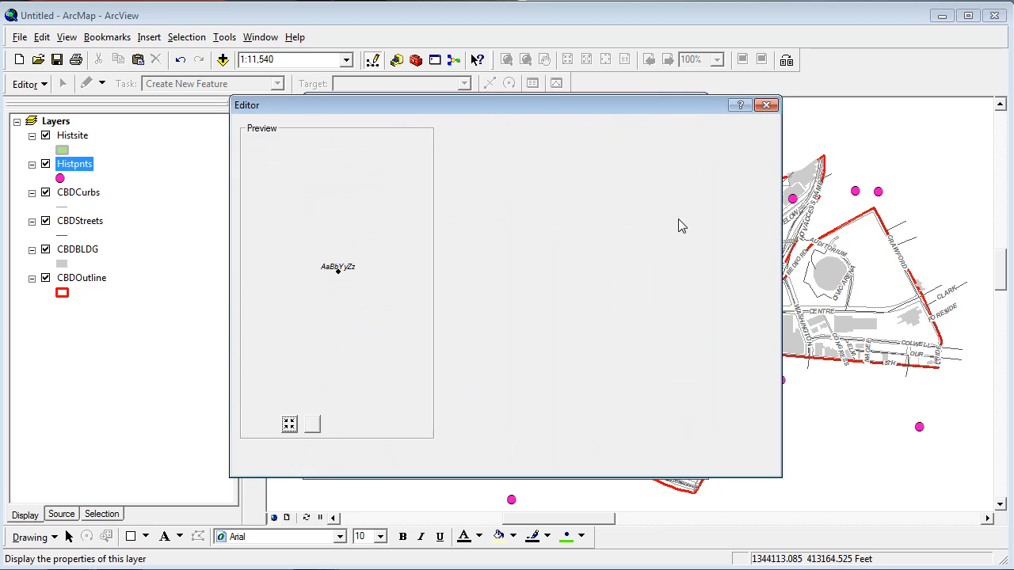
left_click(639, 174)
left_click(491, 246)
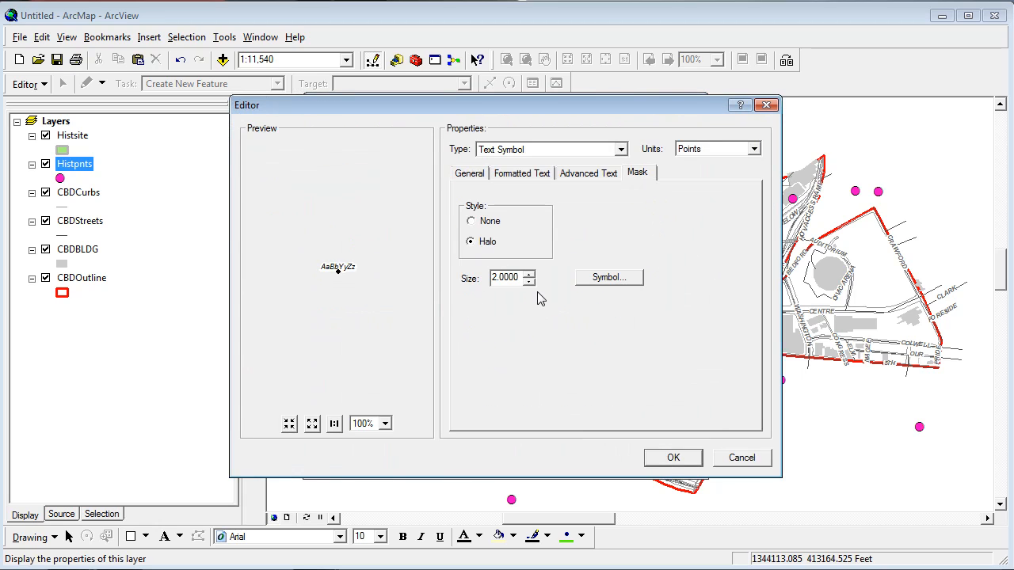
left_click(528, 281)
left_click(672, 457)
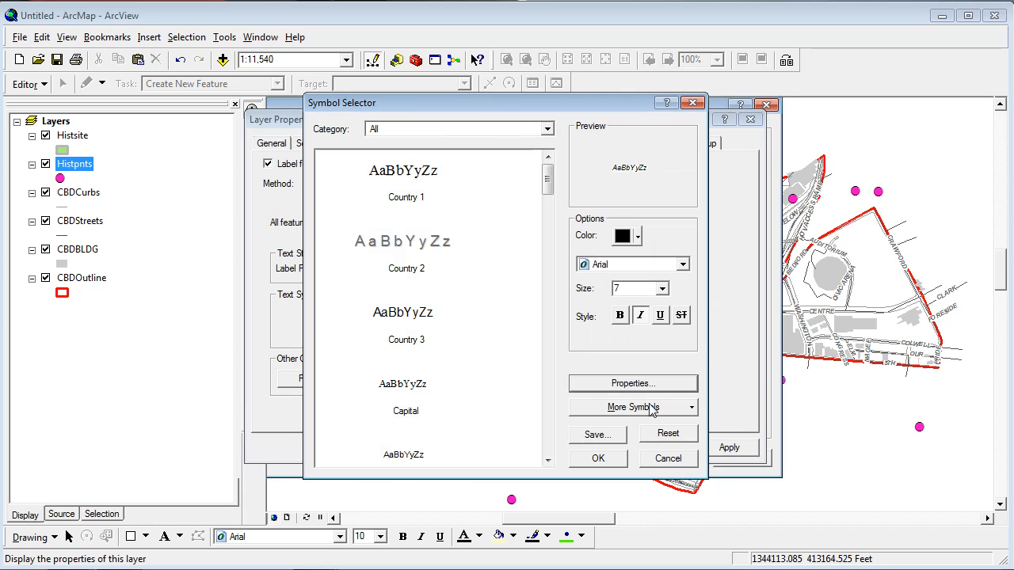
Step: Color the Histpnts labels red, apply the label settings, and move the Histsite layer beneath Histpnts
left_click(637, 236)
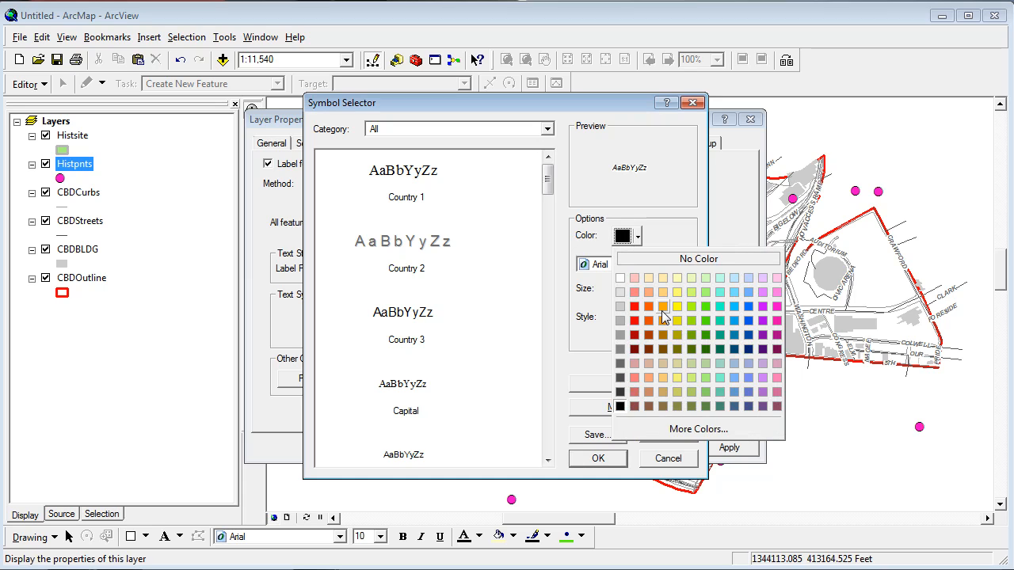
left_click(633, 306)
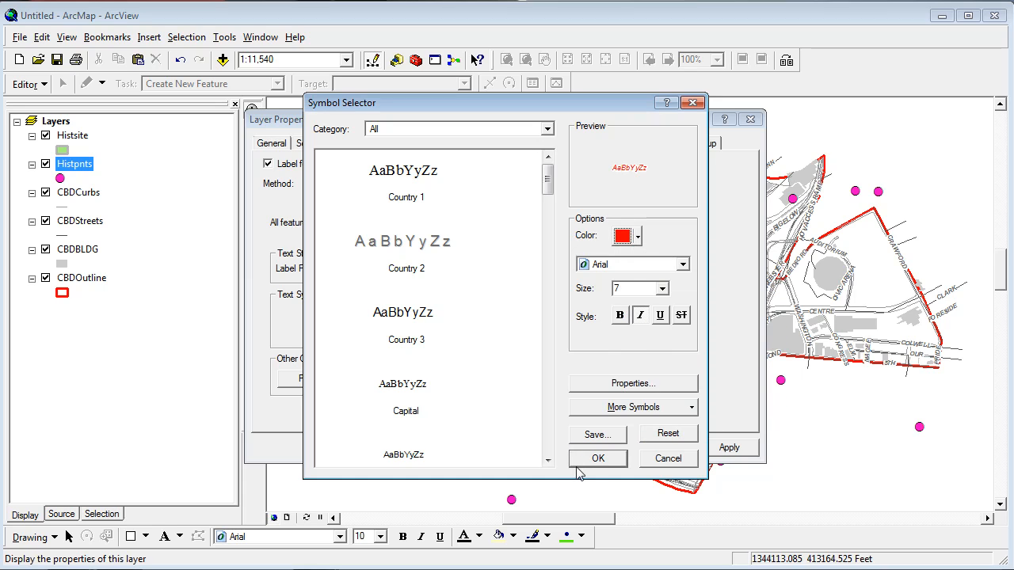
left_click(592, 461)
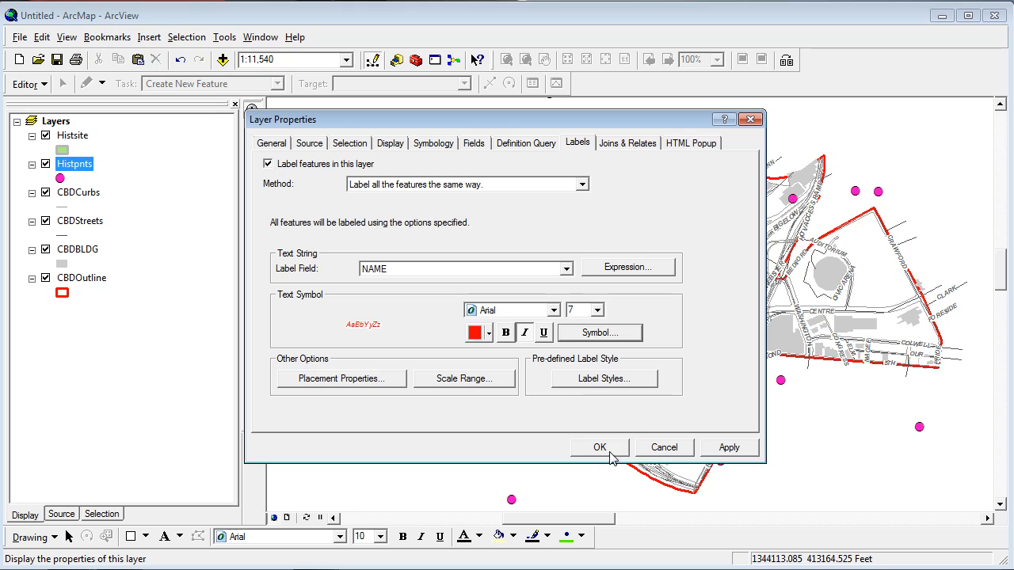
left_click(606, 447)
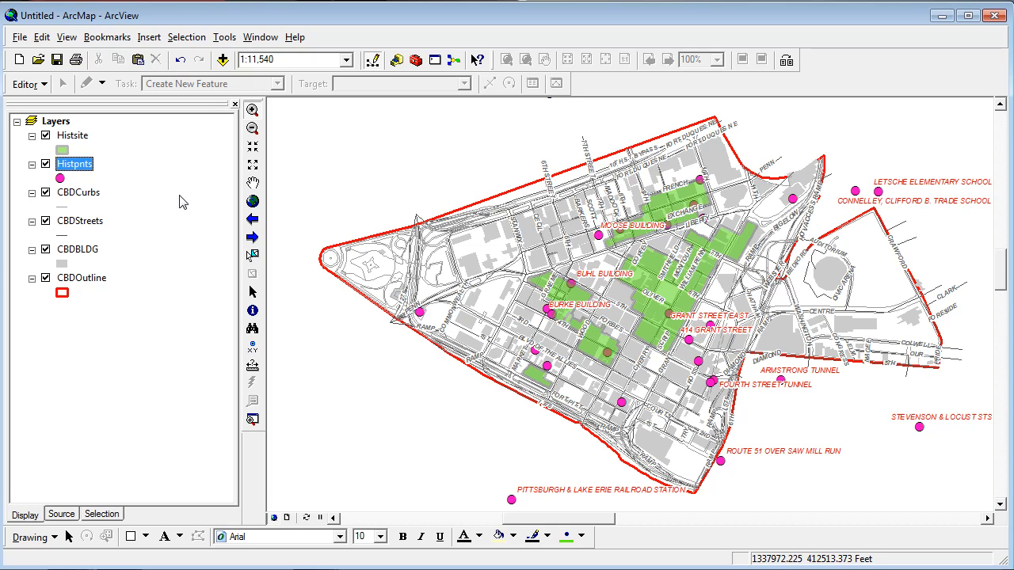
left_click_drag(84, 141, 84, 181)
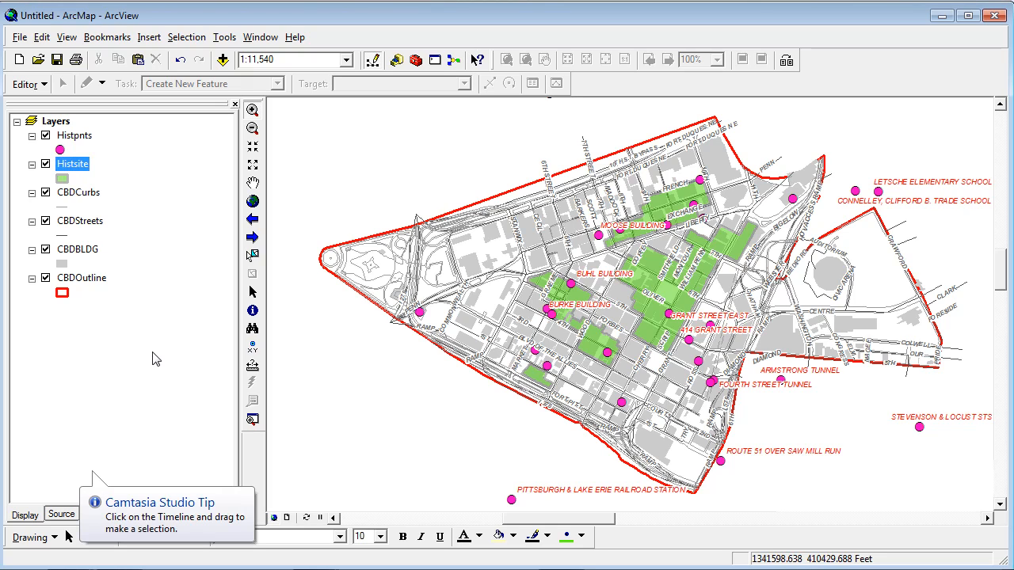
Step: Switch to the page layout and shorten the data frame from its lower edge to about 3.7 inches high
left_click(287, 519)
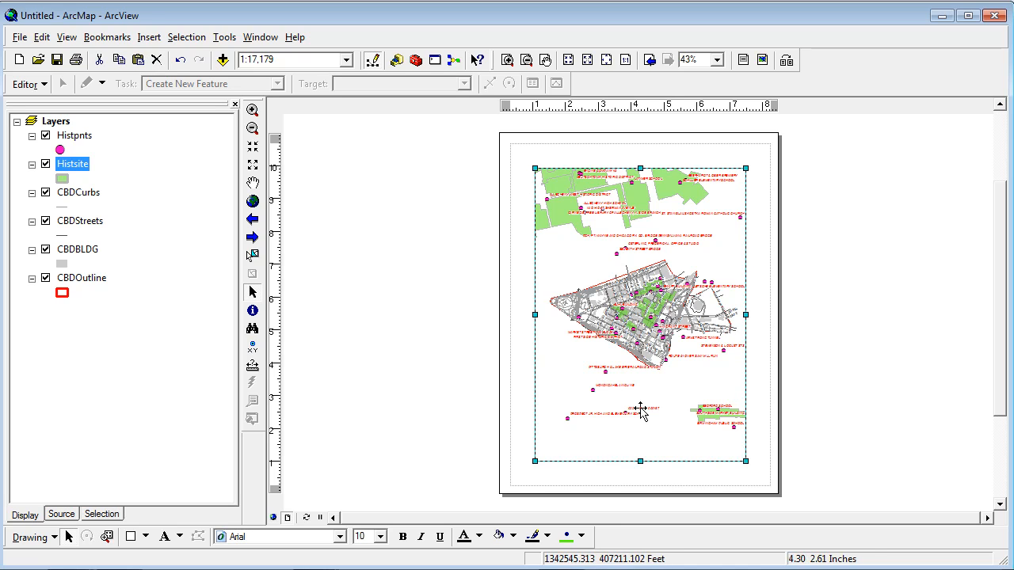
left_click_drag(640, 460, 638, 290)
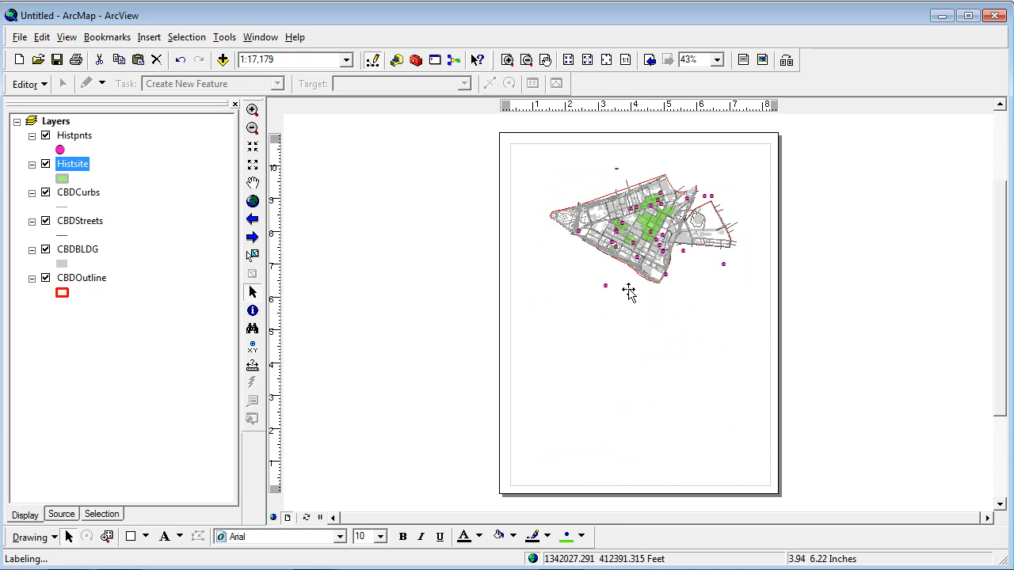
right_click(624, 236)
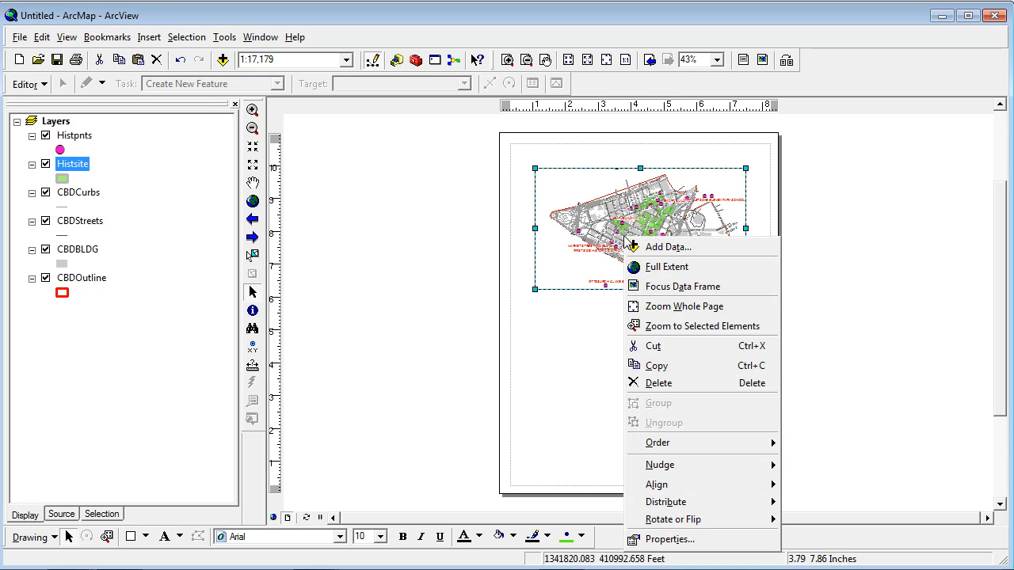
left_click(416, 289)
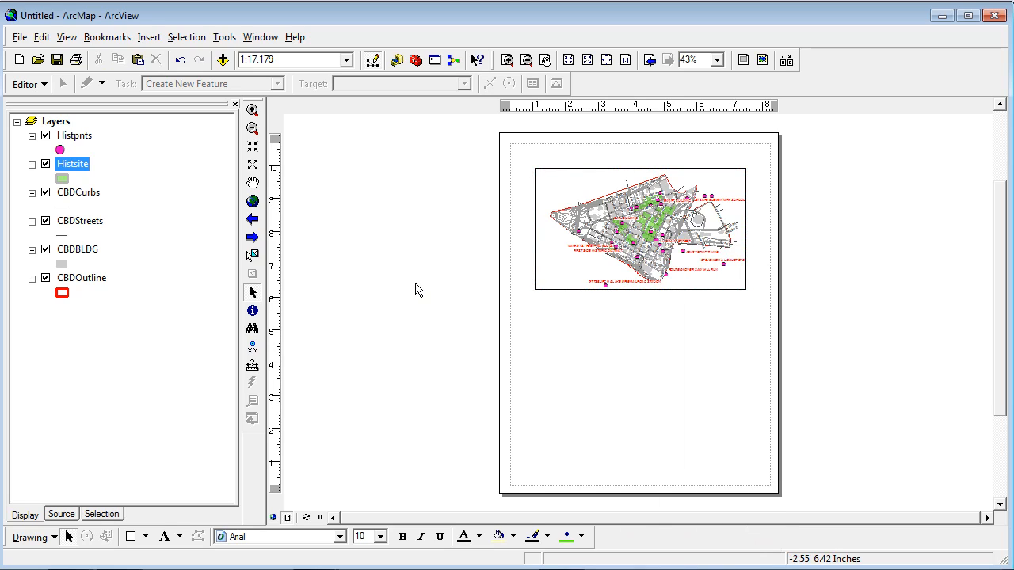
left_click(642, 237)
left_click(471, 263)
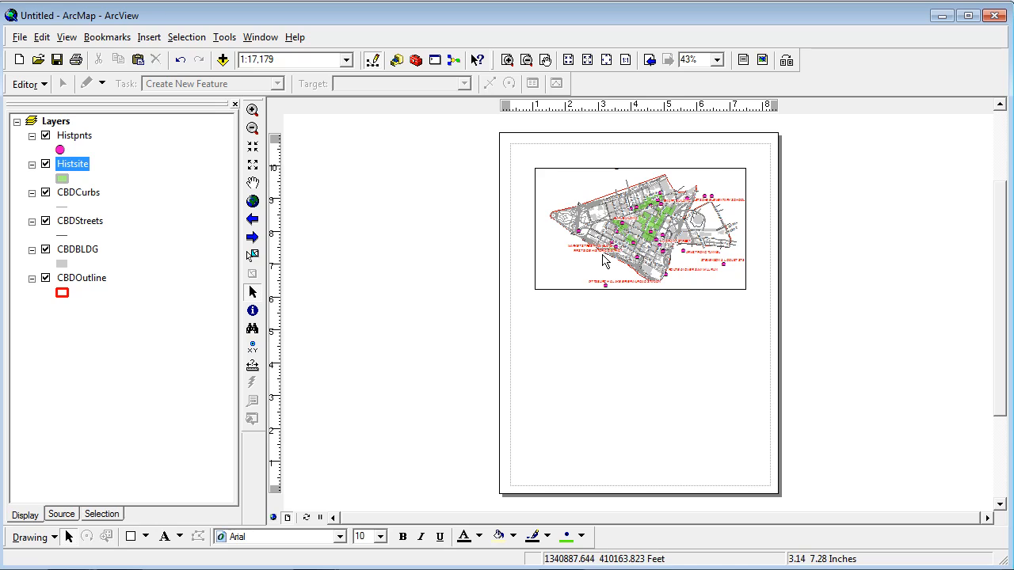
left_click(609, 258)
Step: Place ruler guides along all four printer margins of the layout page
left_click(277, 246)
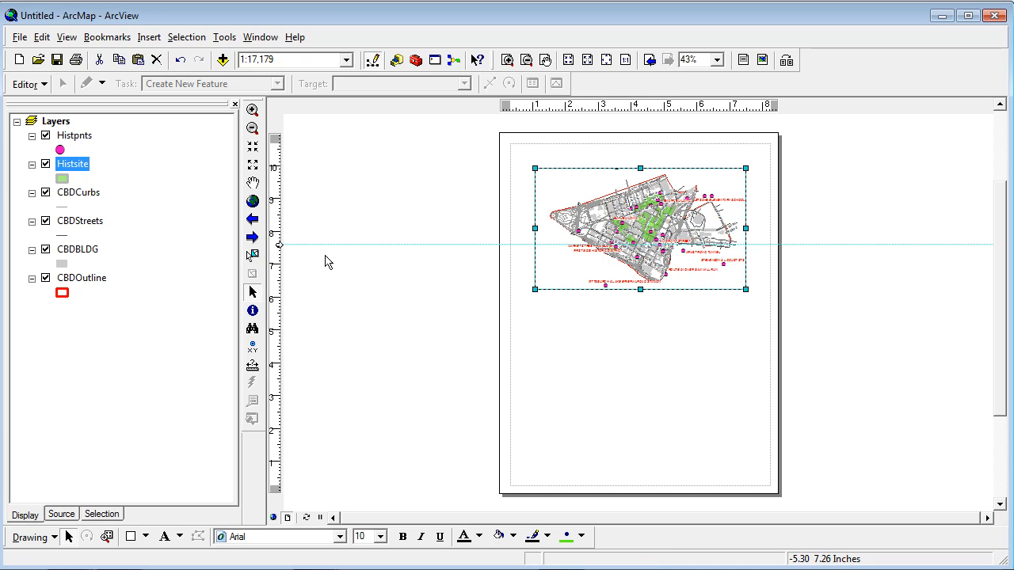
left_click_drag(279, 245, 279, 145)
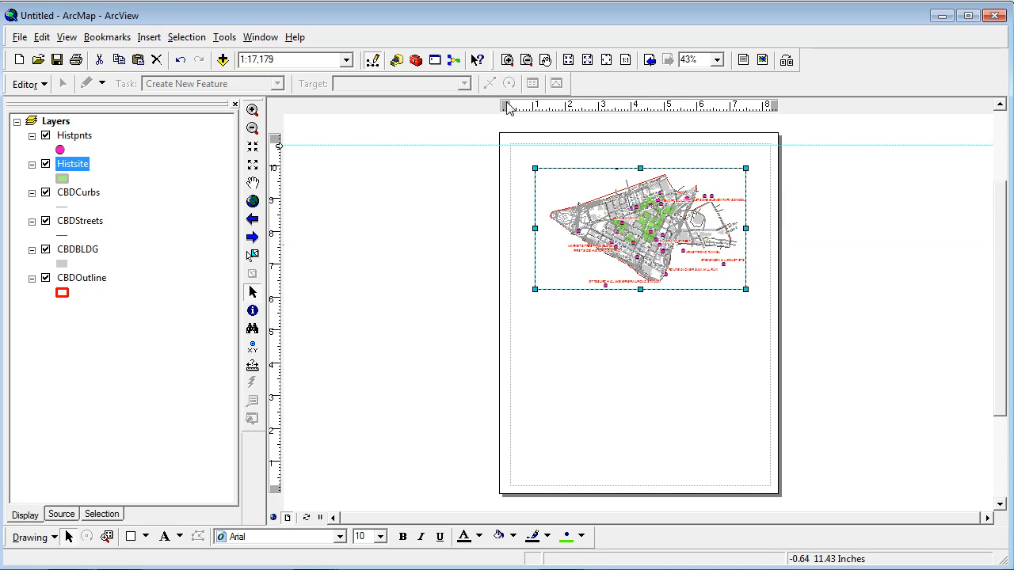
left_click(512, 109)
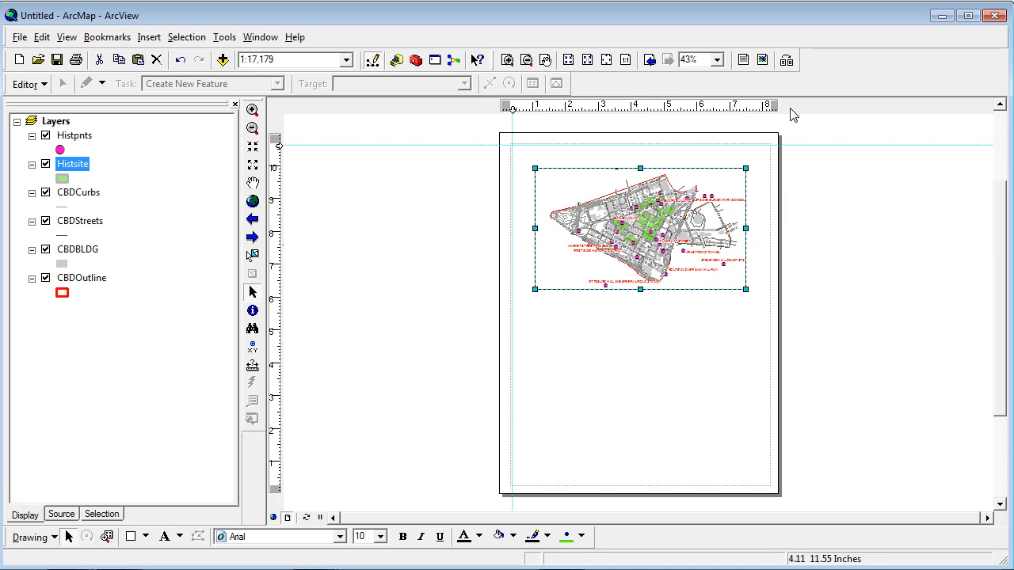
left_click(769, 108)
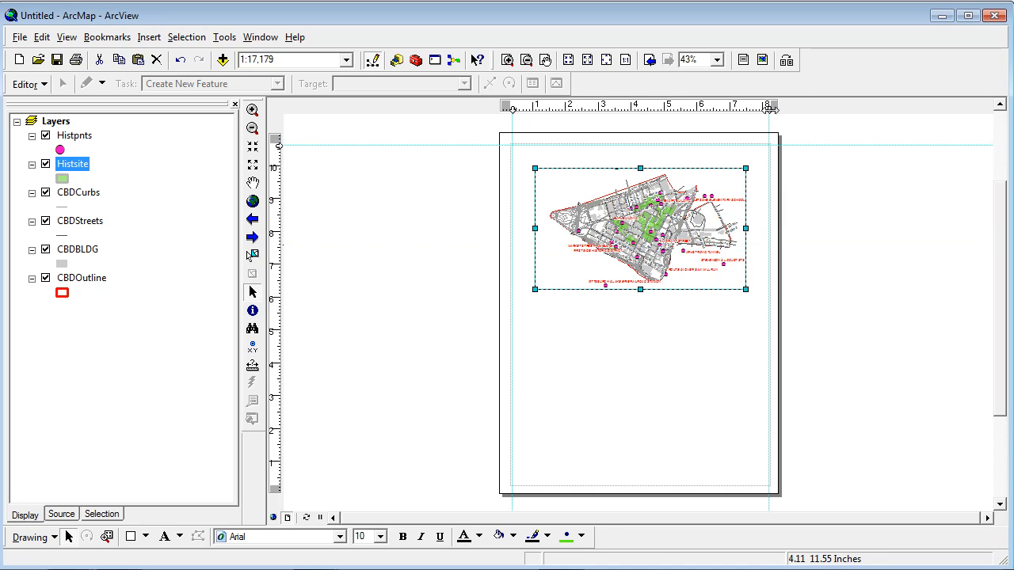
left_click(279, 485)
left_click(447, 396)
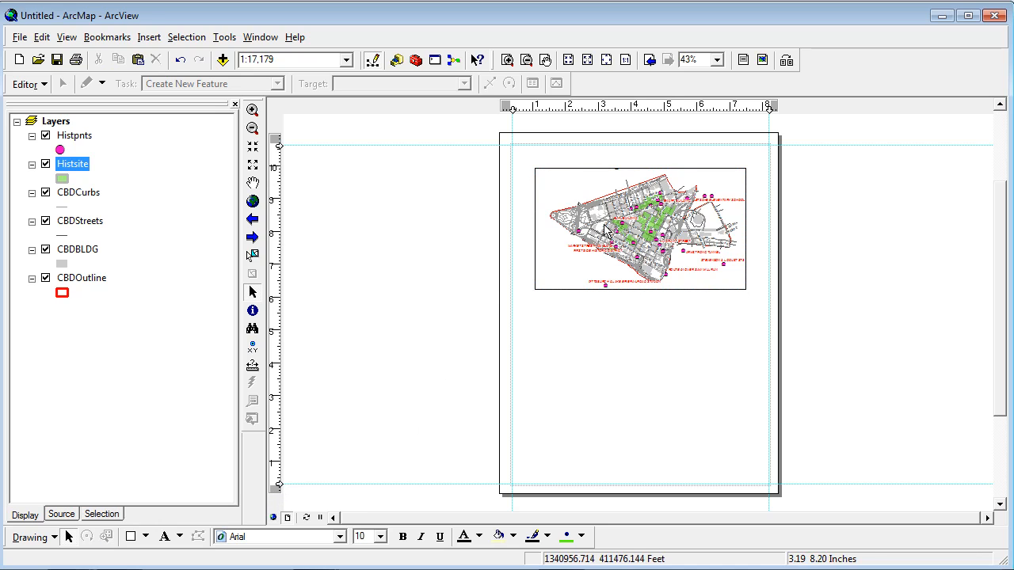
Step: Set the layout page's paper orientation to Landscape
left_click(19, 37)
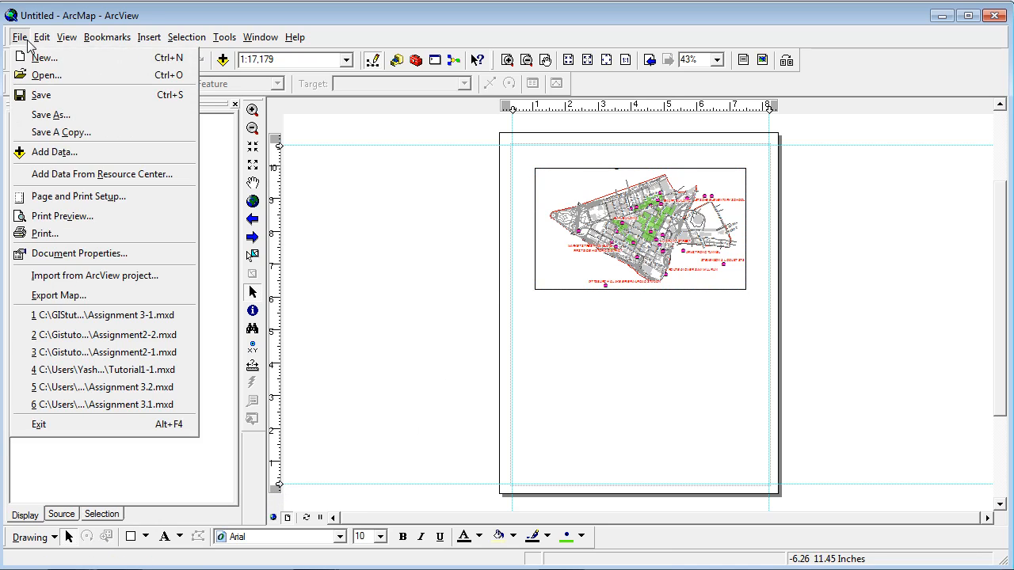
left_click(78, 195)
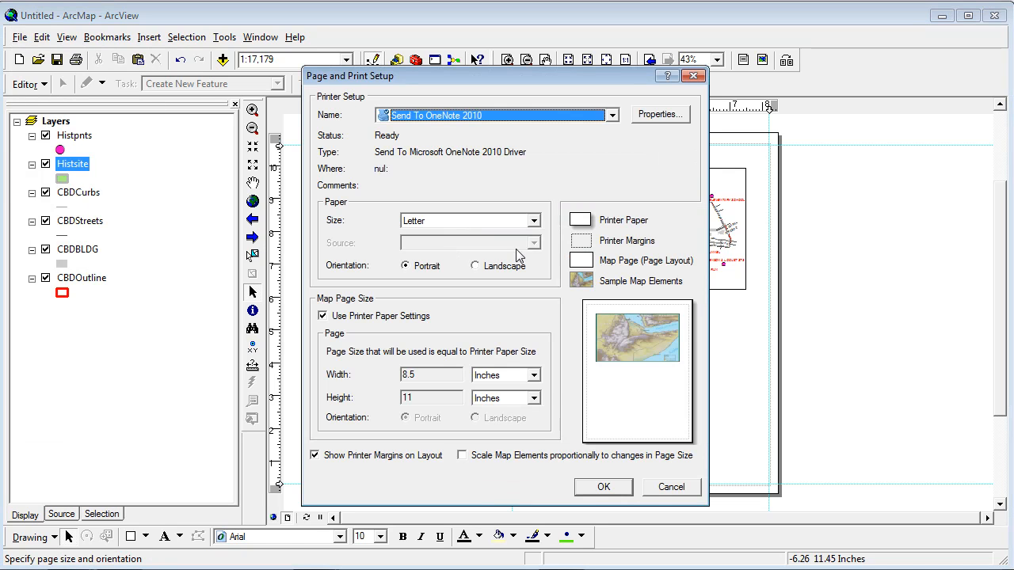
left_click(495, 267)
left_click(604, 486)
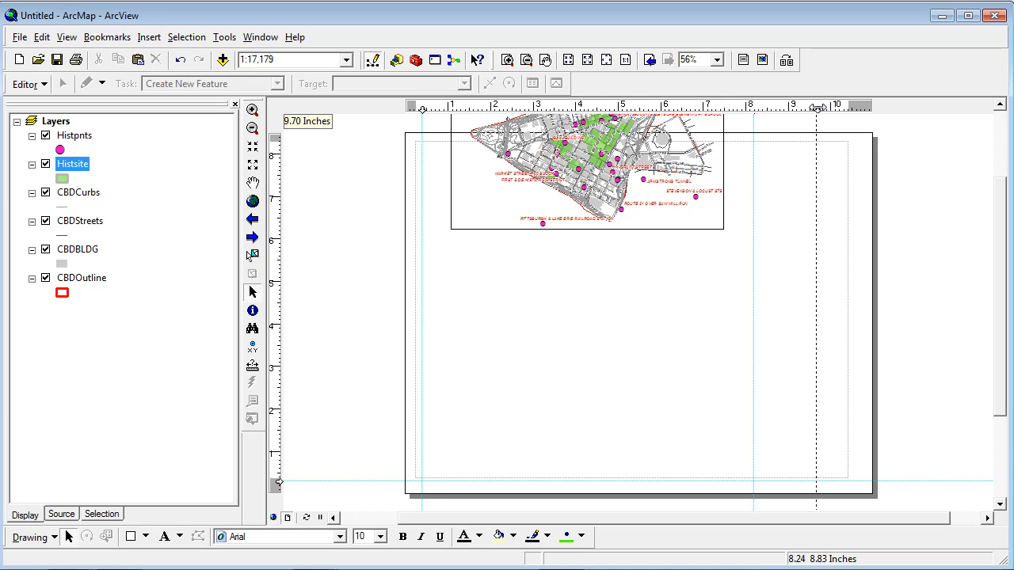
Step: Fit the guides to the landscape margins: vertical ones at about 0.3 and 10.3 inches, horizontal ones at about 8.2 and 0.5 inches
left_click_drag(843, 109, 843, 109)
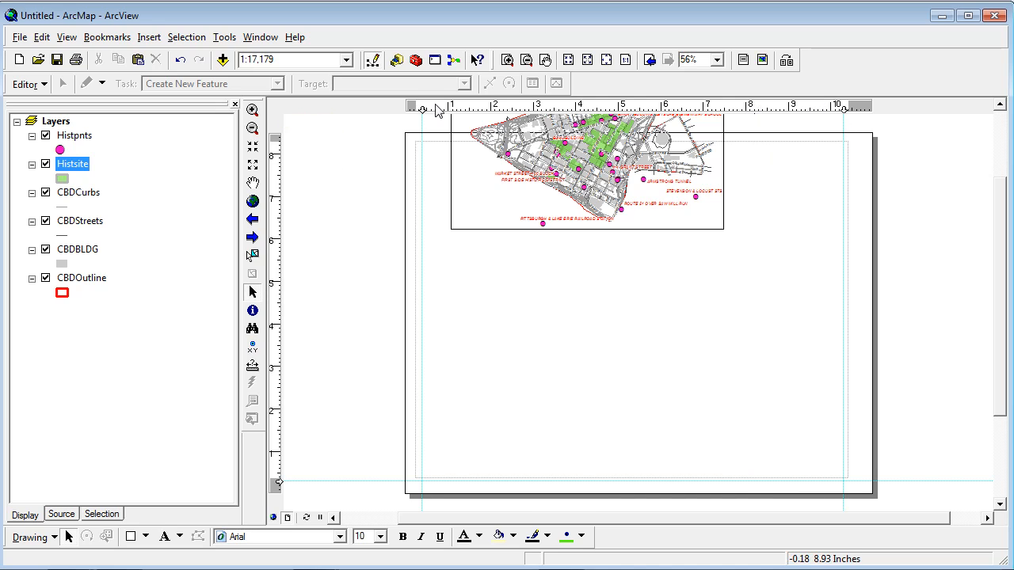
left_click_drag(422, 109, 417, 108)
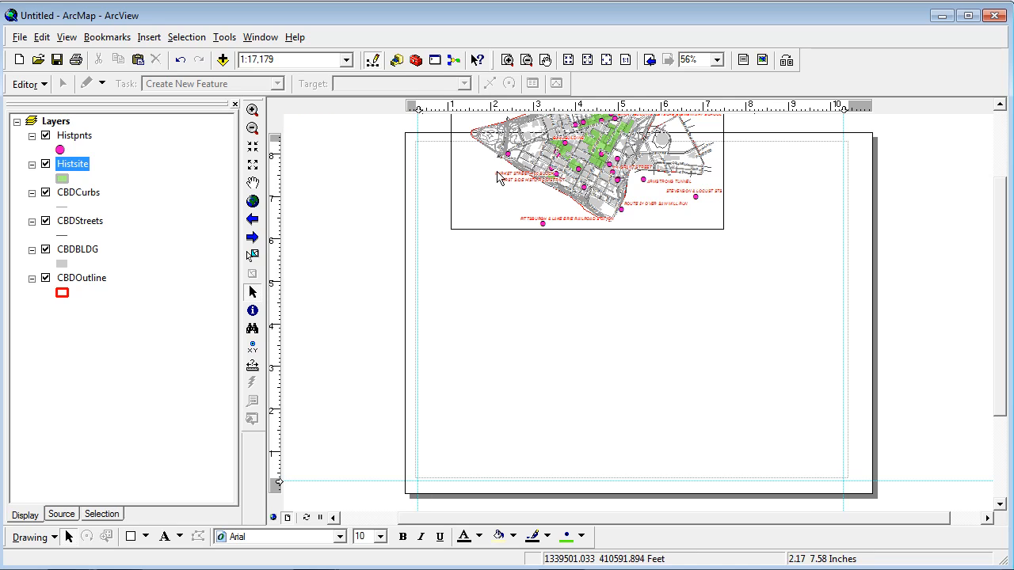
left_click(278, 146)
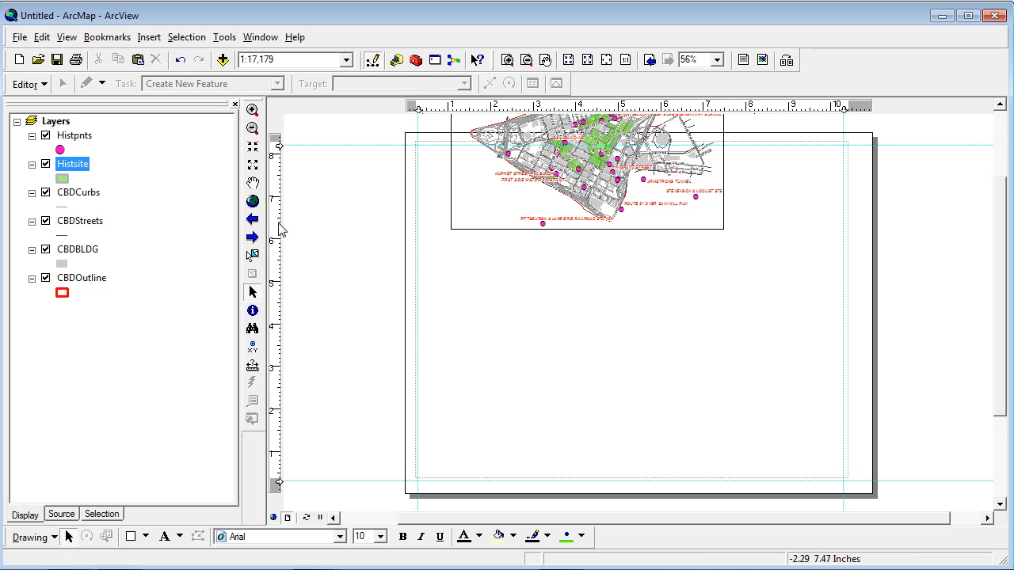
left_click_drag(279, 481, 279, 472)
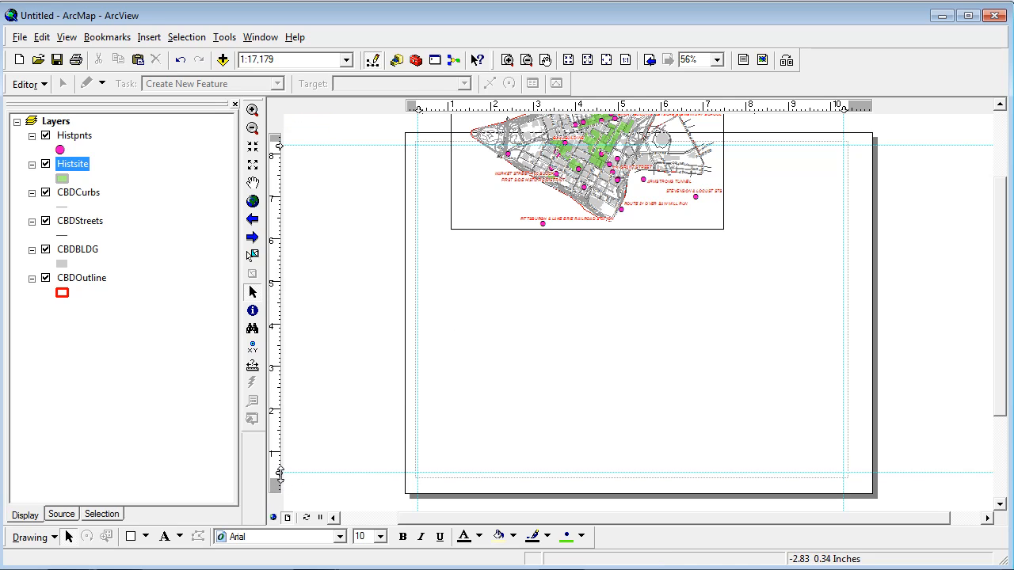
Step: Move the data frame into the upper-left corner formed by the guides and rename it Historic Districts
mouse_move(528, 177)
left_mouse_down()
mouse_move(530, 282)
mouse_move(610, 372)
mouse_move(530, 324)
mouse_move(499, 252)
left_mouse_up()
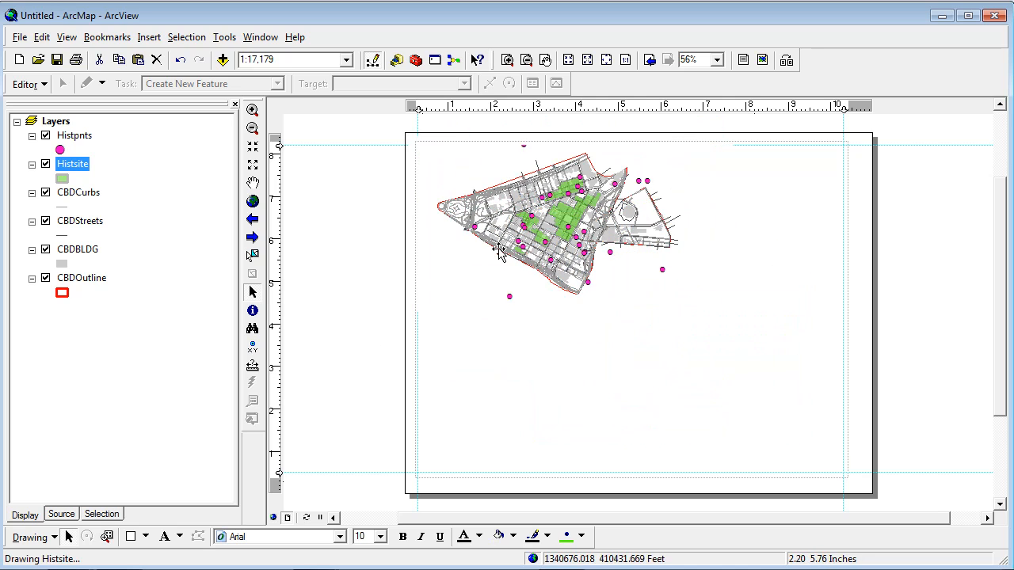
left_click(355, 278)
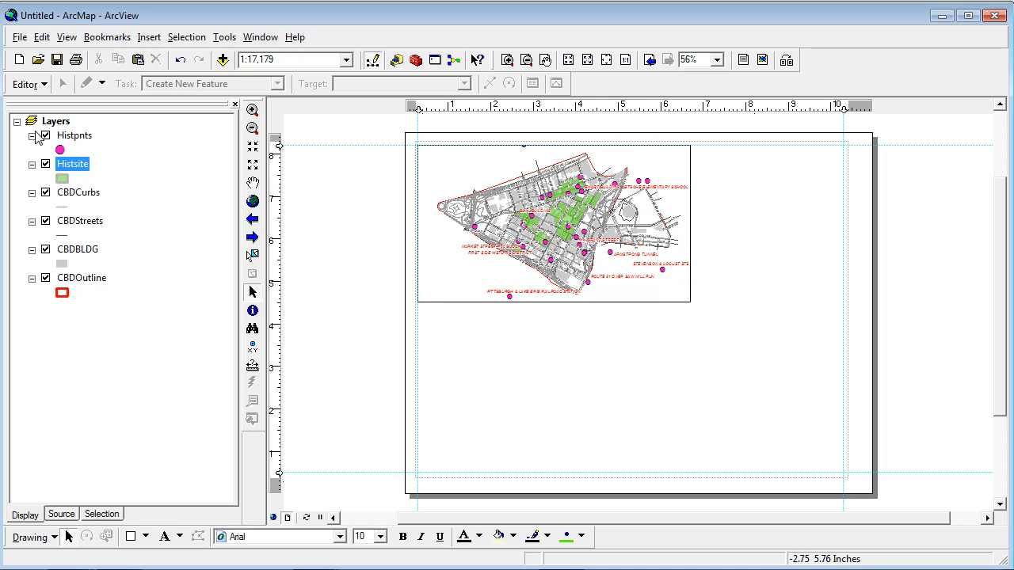
left_click(61, 123)
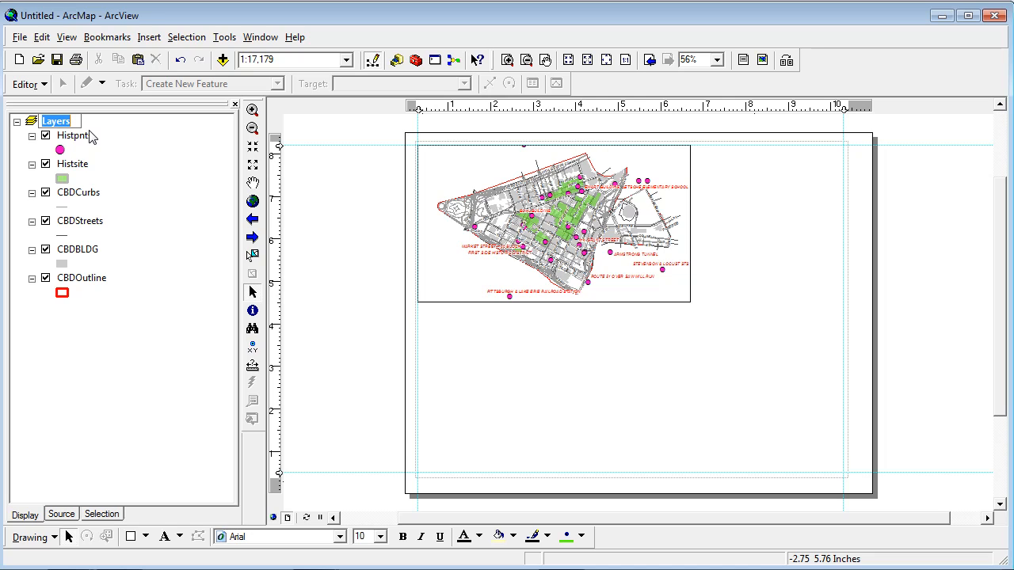
type("Historic Districts")
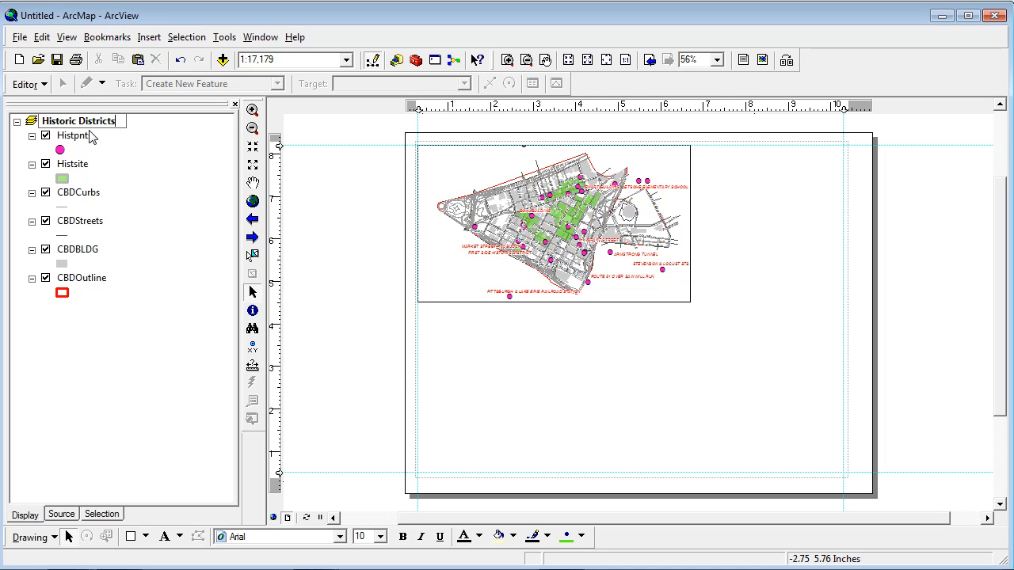
Step: Duplicate the Historic Districts data frame and place the copy in the lower-right corner formed by the guides
key("Return")
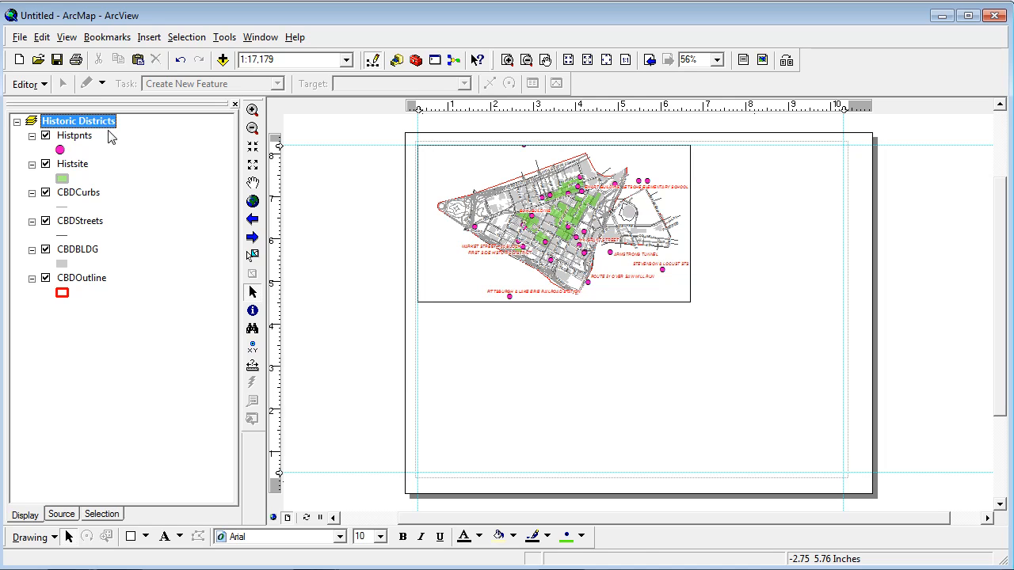
right_click(461, 232)
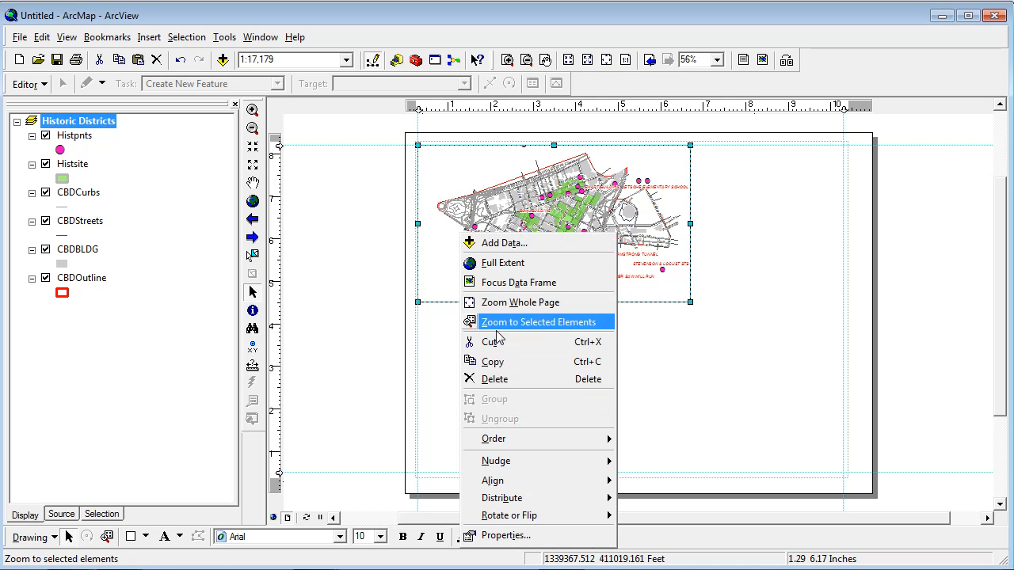
left_click(493, 362)
left_click(325, 317)
right_click(325, 316)
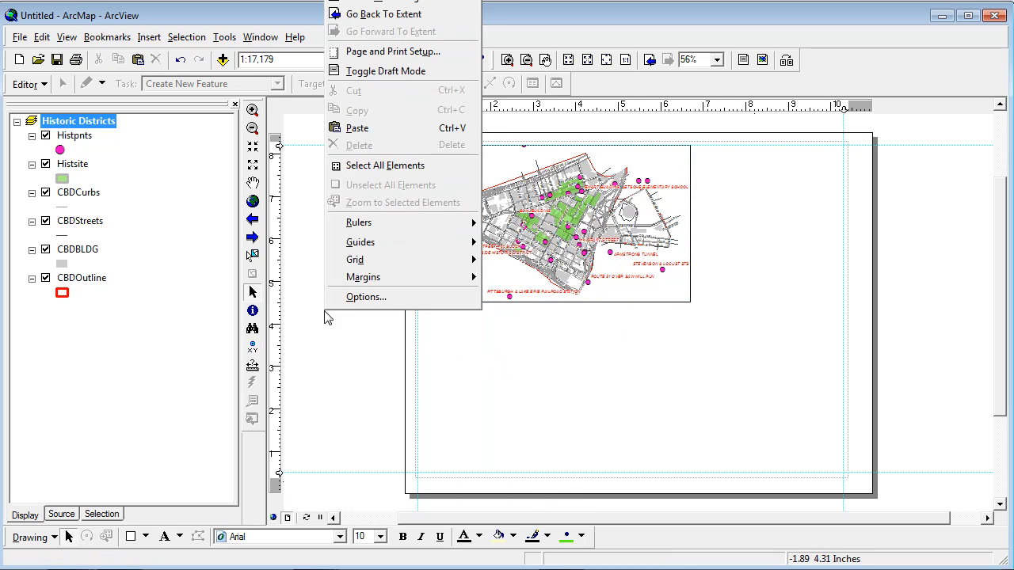
left_click(357, 127)
left_click_drag(495, 257, 662, 417)
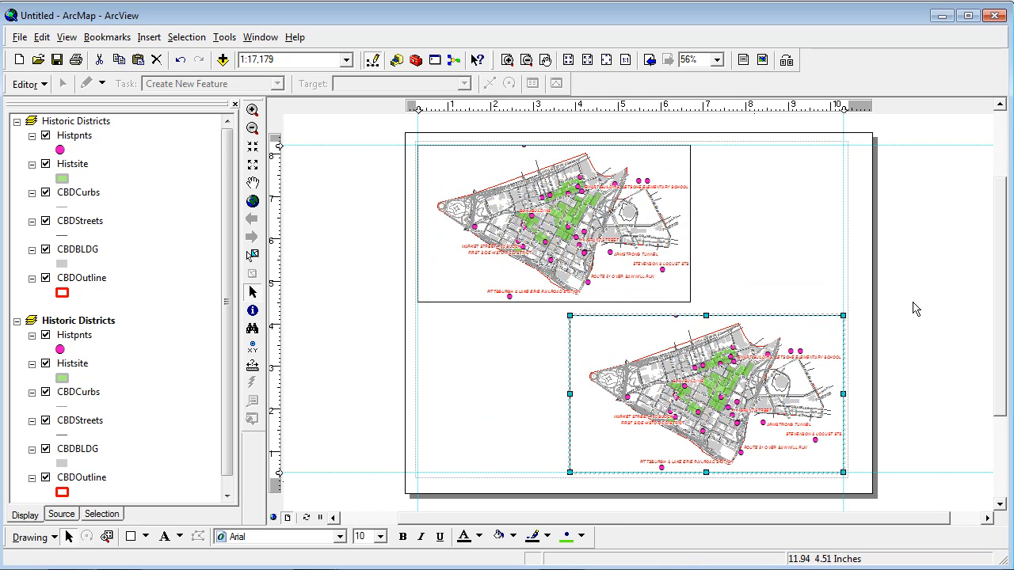
Step: Rename the duplicated data frame as CDB Map
left_click(571, 270)
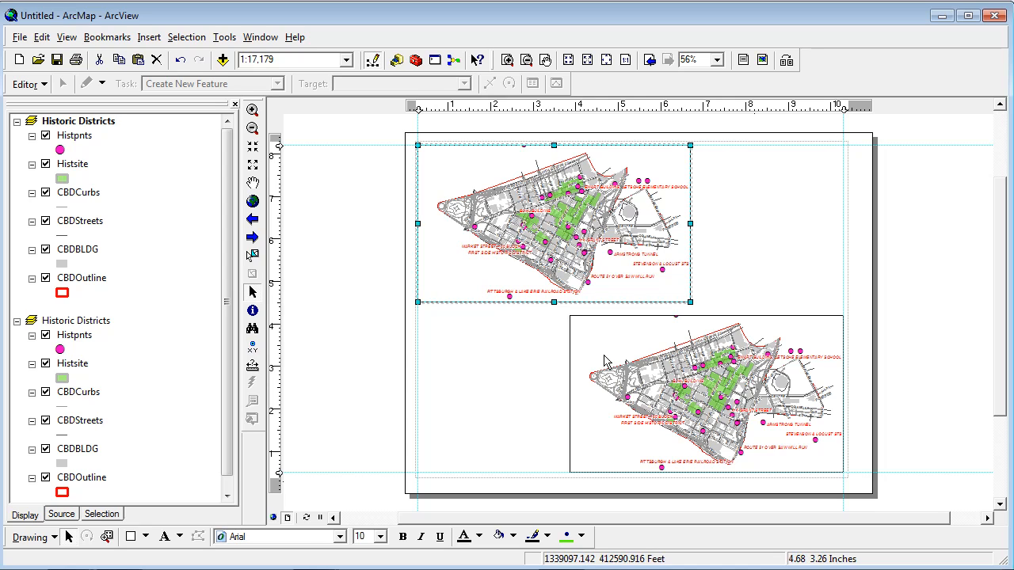
left_click(363, 341)
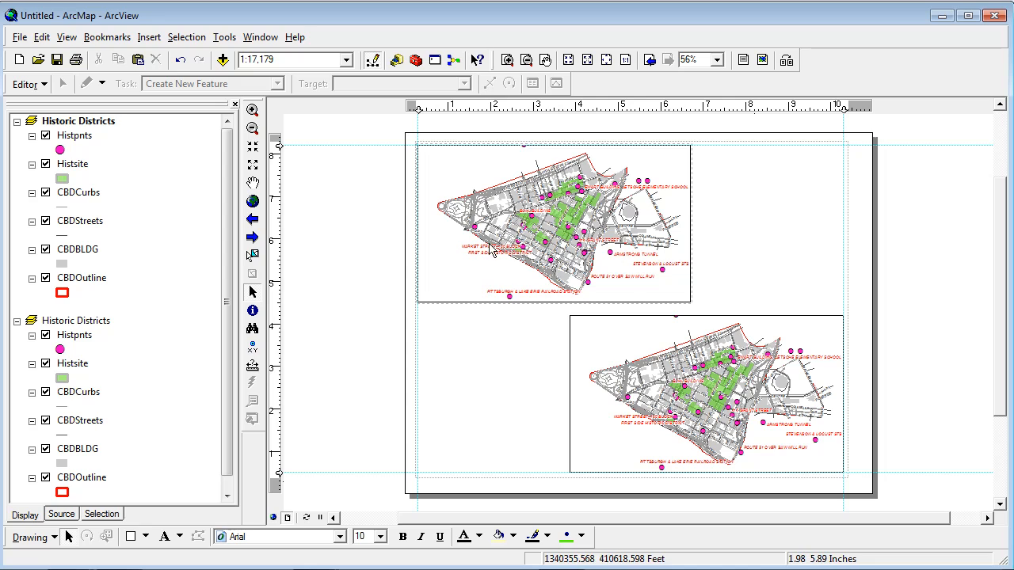
left_click(70, 321)
left_click(70, 321)
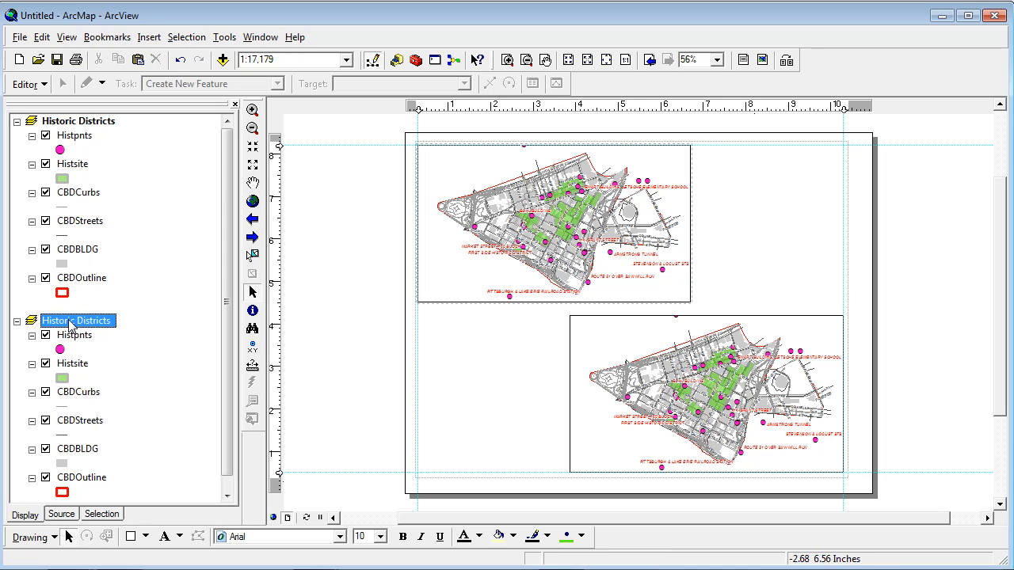
type("CDB Map")
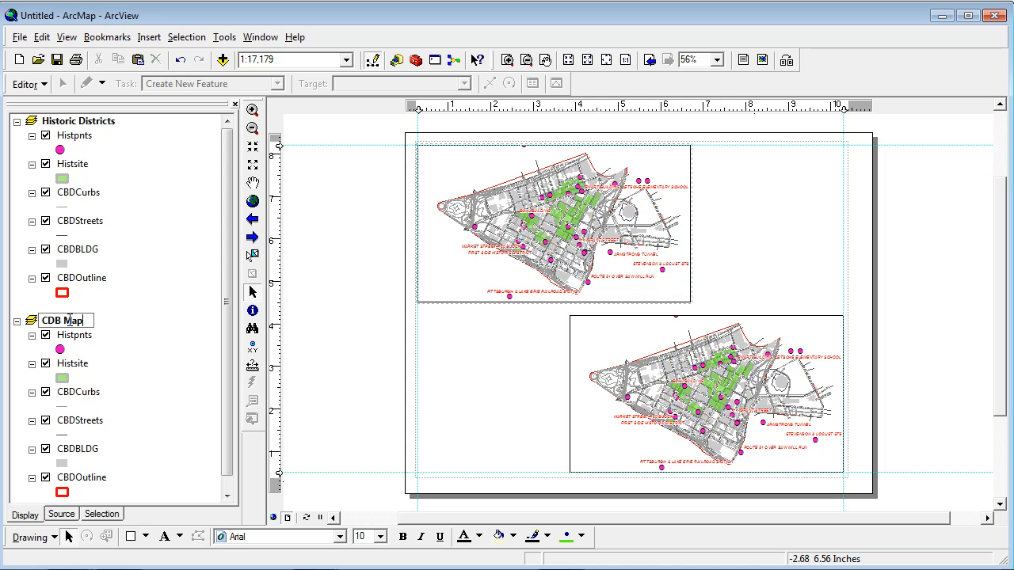
key("Return")
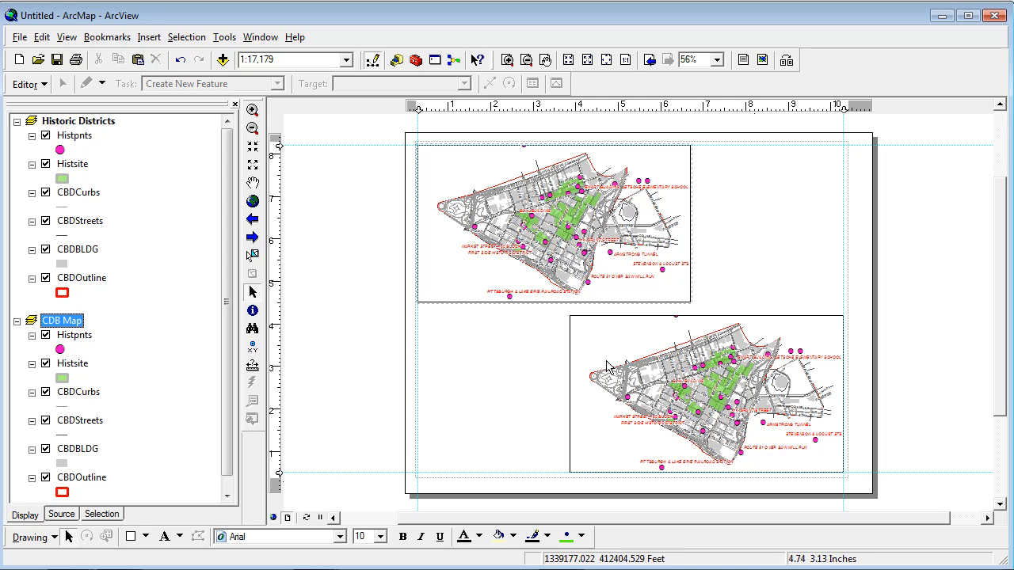
Step: Enlarge the Historic Districts data frame to about 8.3 by 5.7 inches and fix its scale at 1:2,400
left_click(507, 247)
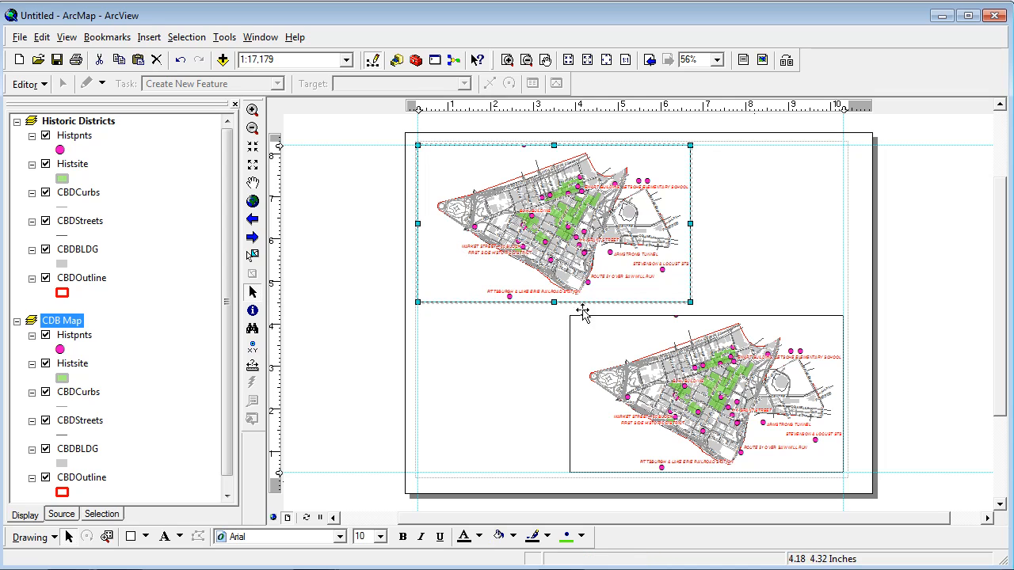
left_click_drag(690, 302, 770, 389)
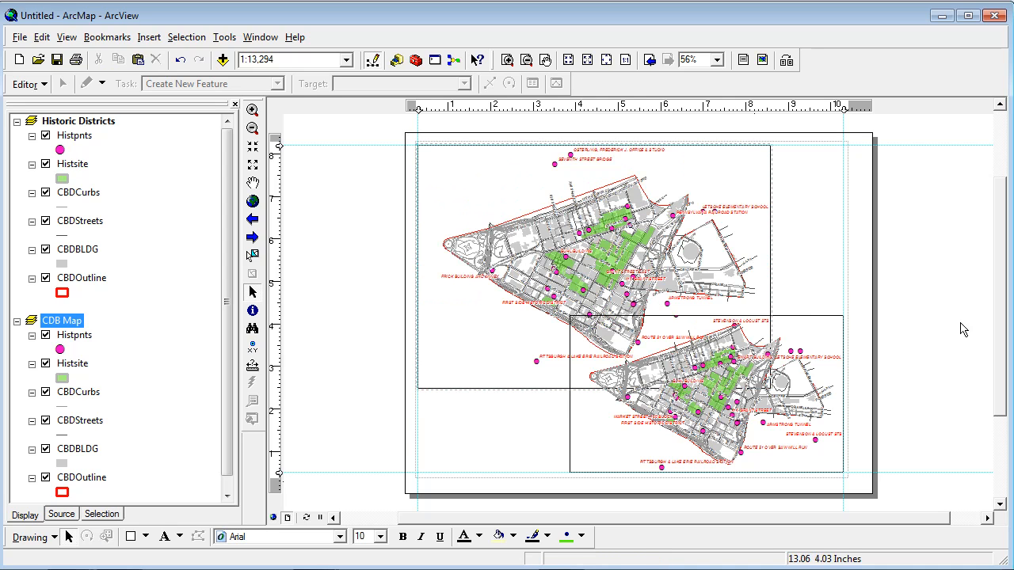
left_click(669, 243)
right_click(668, 242)
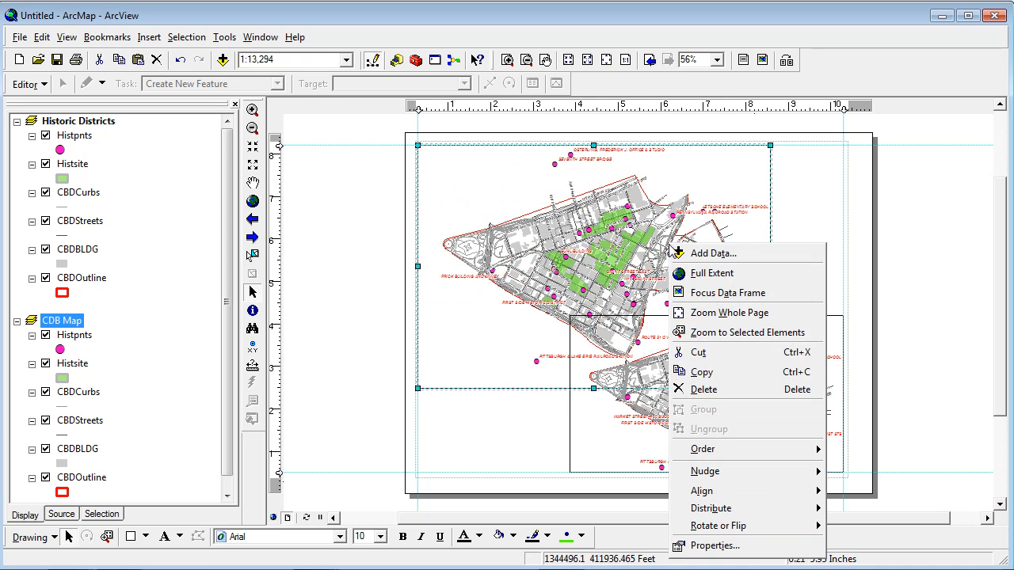
left_click(715, 546)
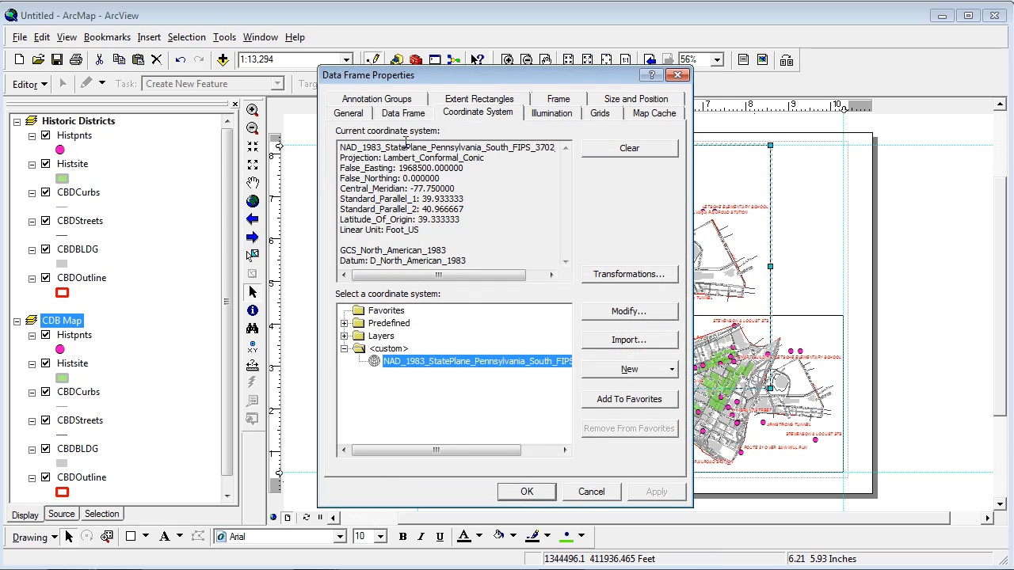
left_click(396, 113)
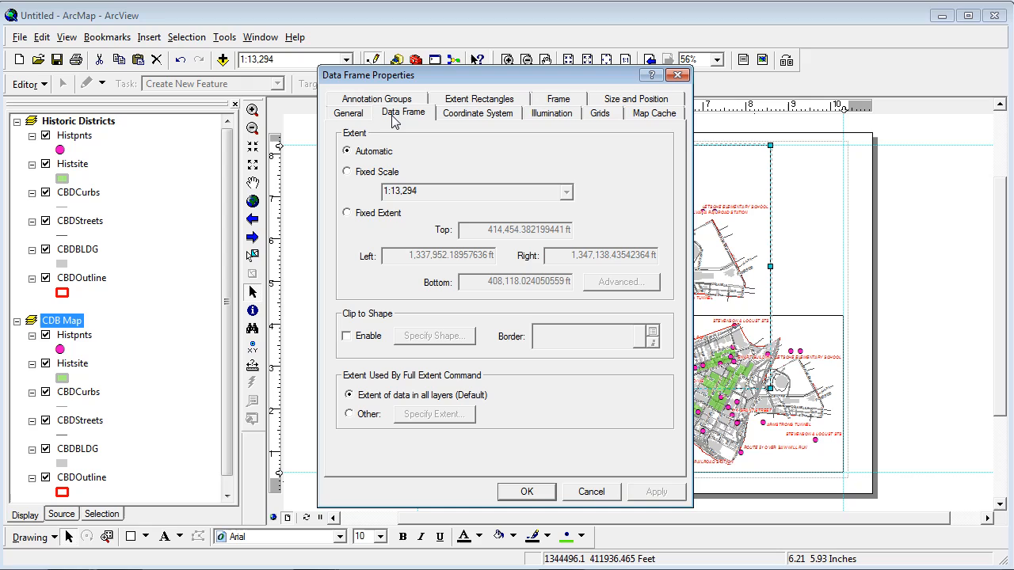
left_click(370, 175)
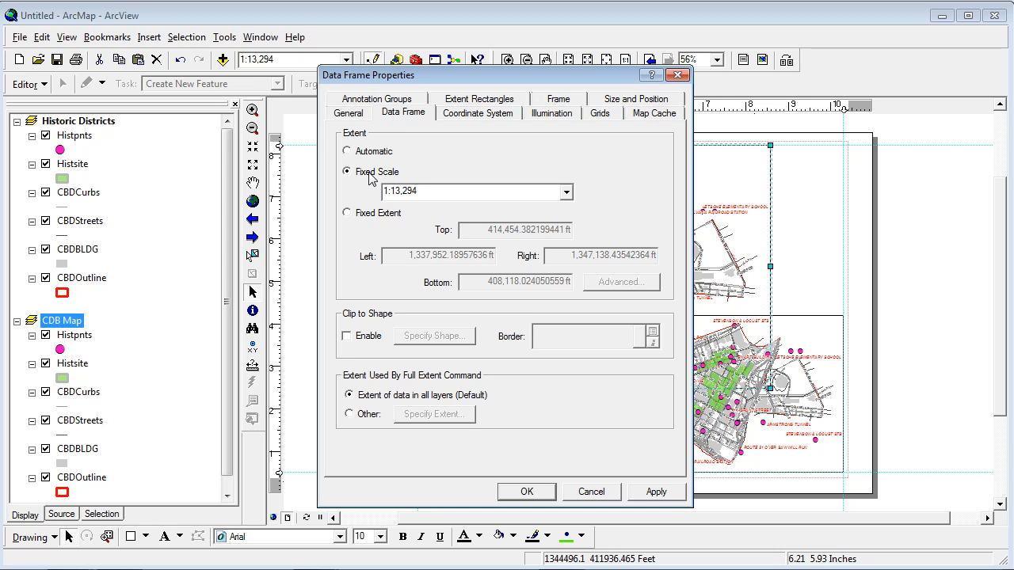
double_click(390, 191)
left_click(449, 196)
double_click(396, 192)
type("1:2,400")
key("Return")
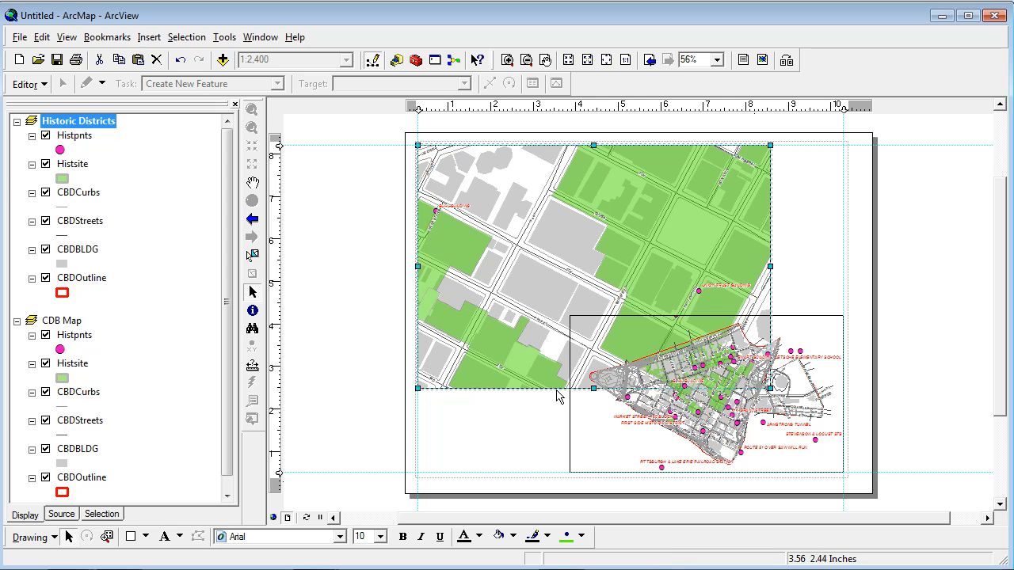
Step: Pan the Historic Districts map to center the green districts around Fourth Avenue and shrink its frame to about 6 by 4 inches
left_click(252, 182)
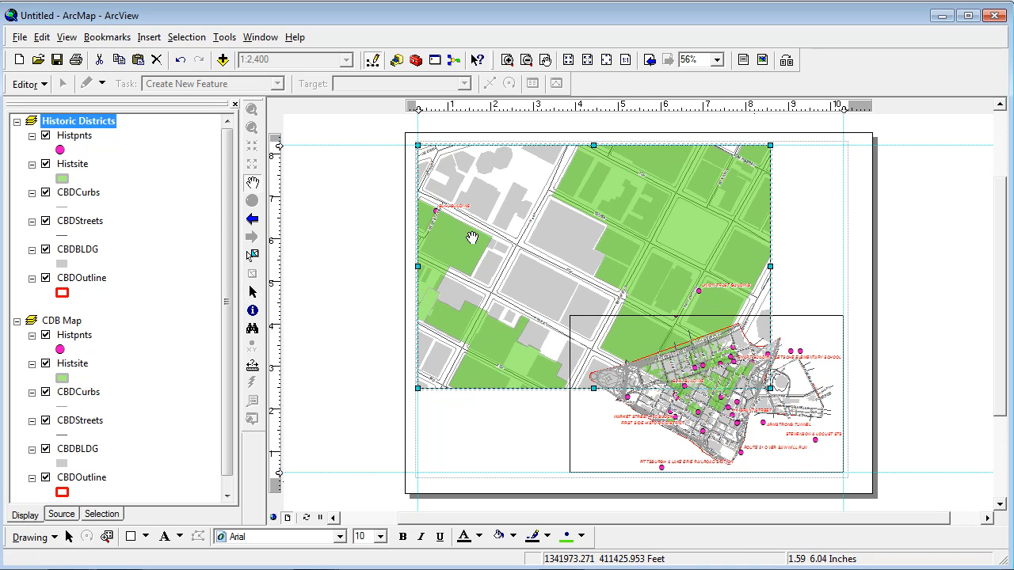
left_click_drag(471, 237, 607, 256)
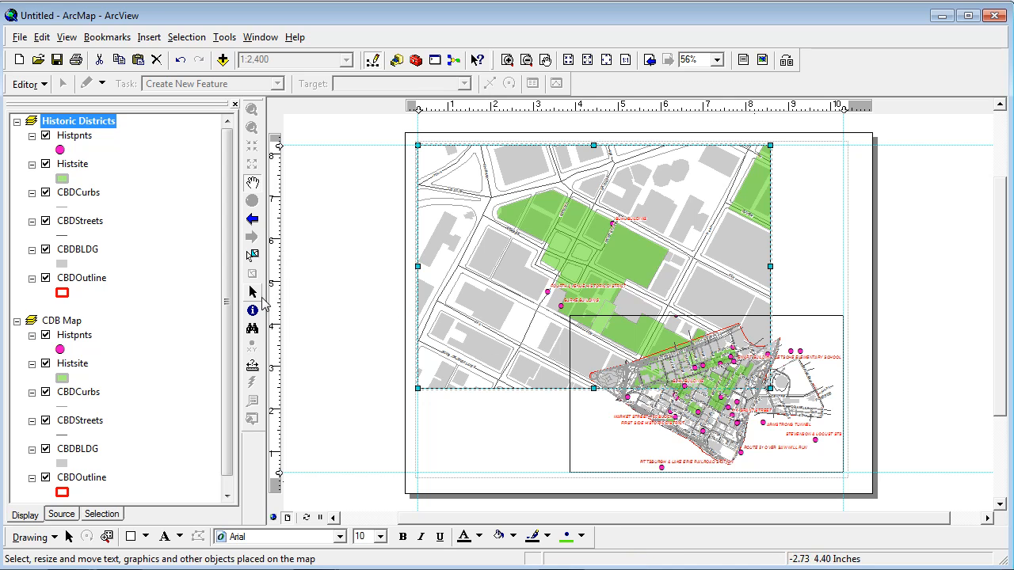
left_click_drag(770, 388, 700, 330)
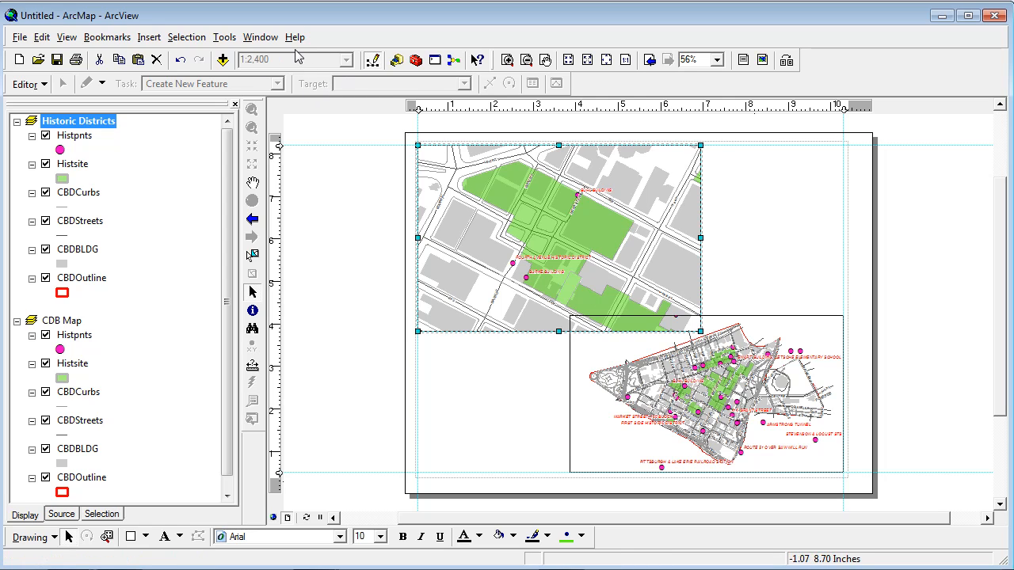
left_click(469, 223)
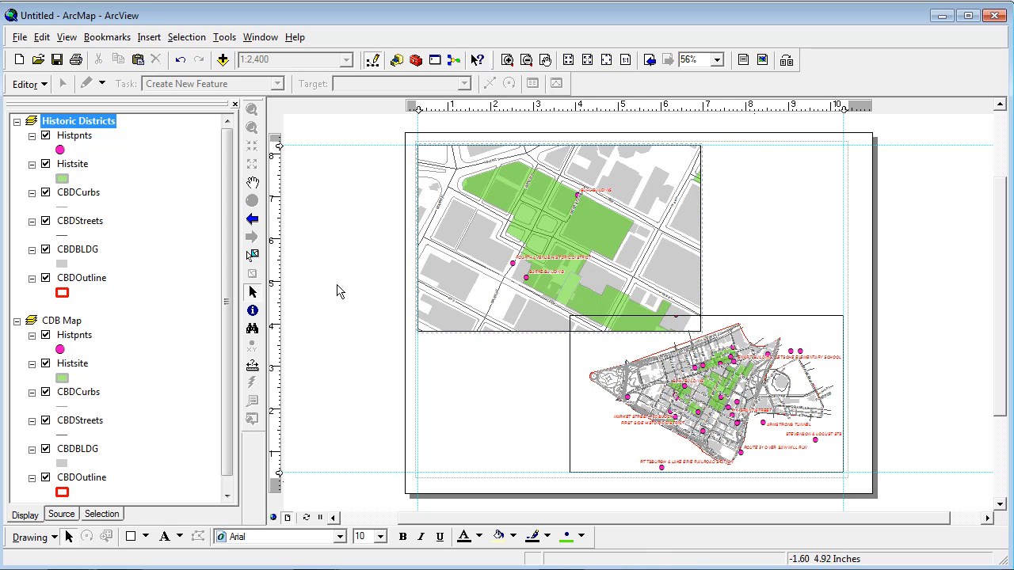
left_click_drag(700, 330, 673, 317)
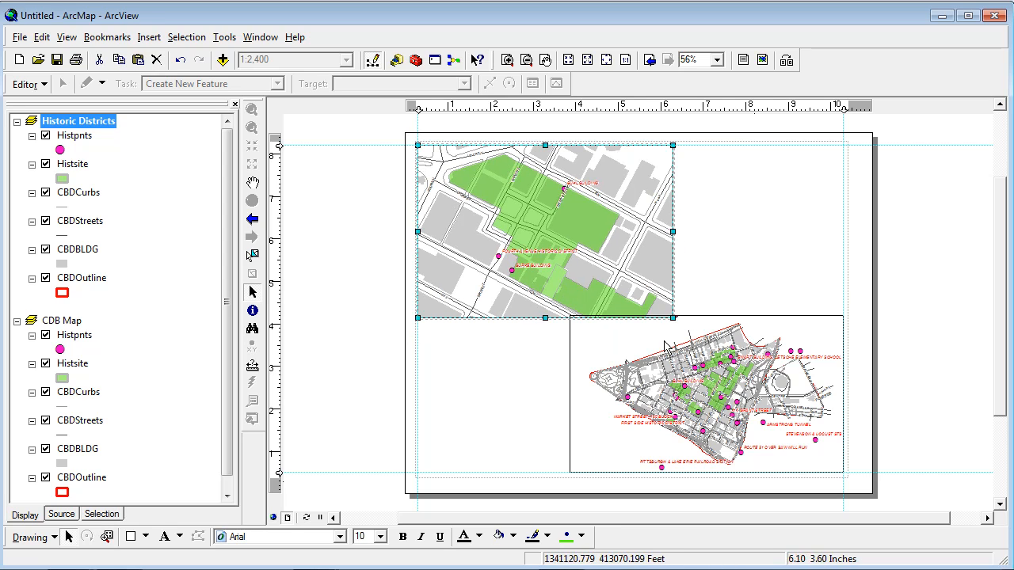
Step: Hide the Histpnts and CBDCurbs layers in the CDB Map data frame, keeping CBDBLDG shown
left_click(643, 379)
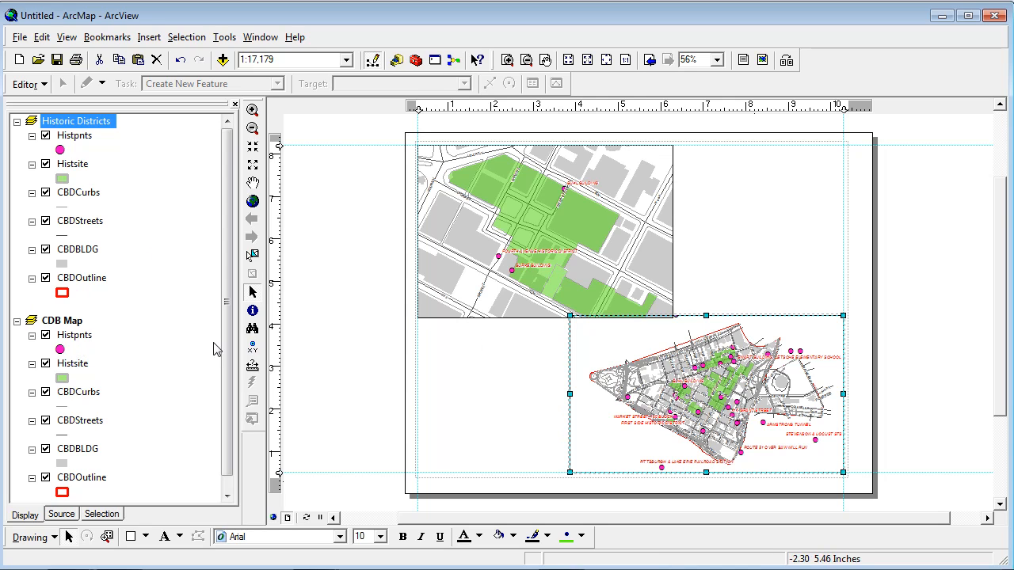
left_click(46, 335)
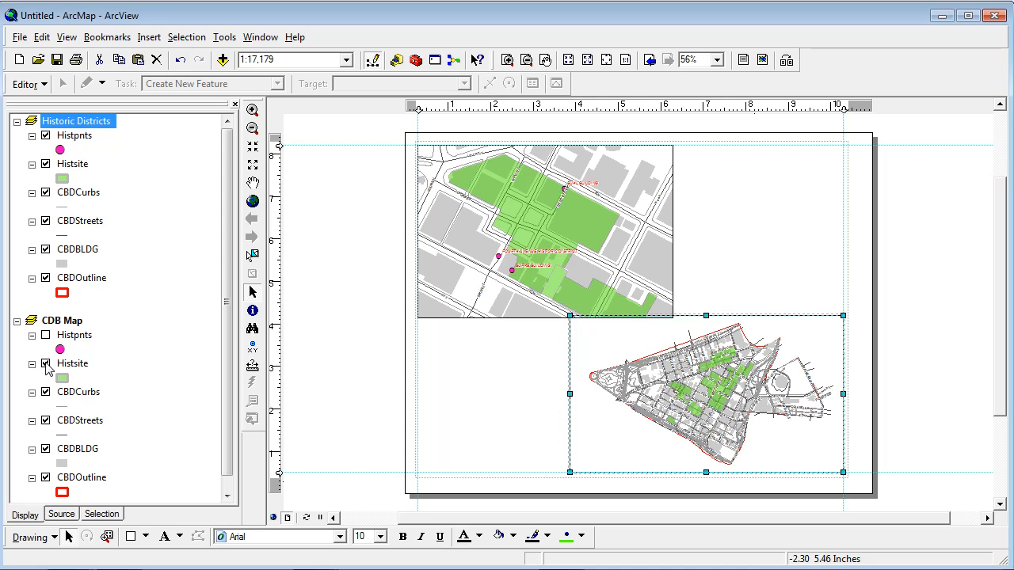
left_click(45, 392)
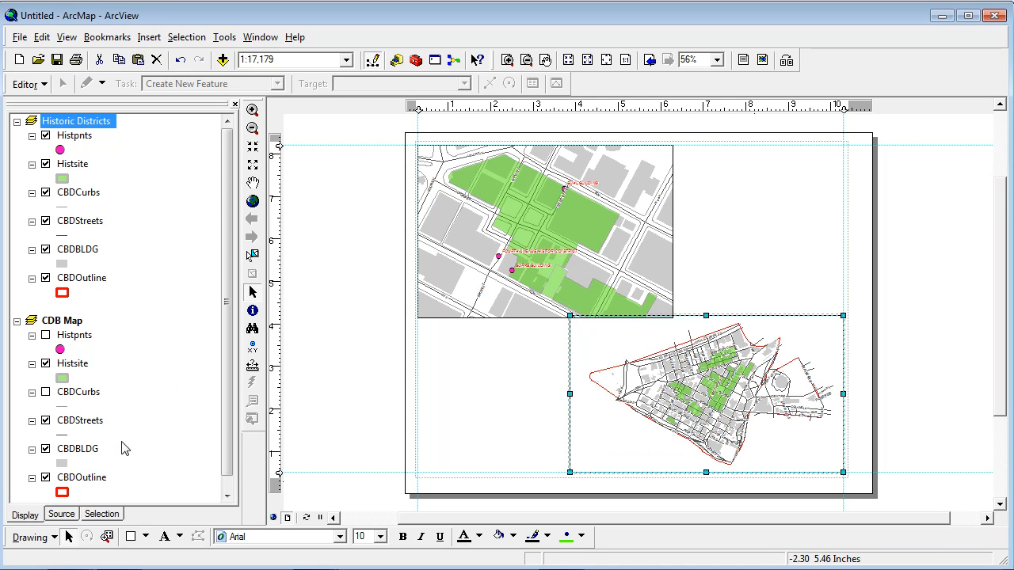
left_click_drag(227, 418, 226, 451)
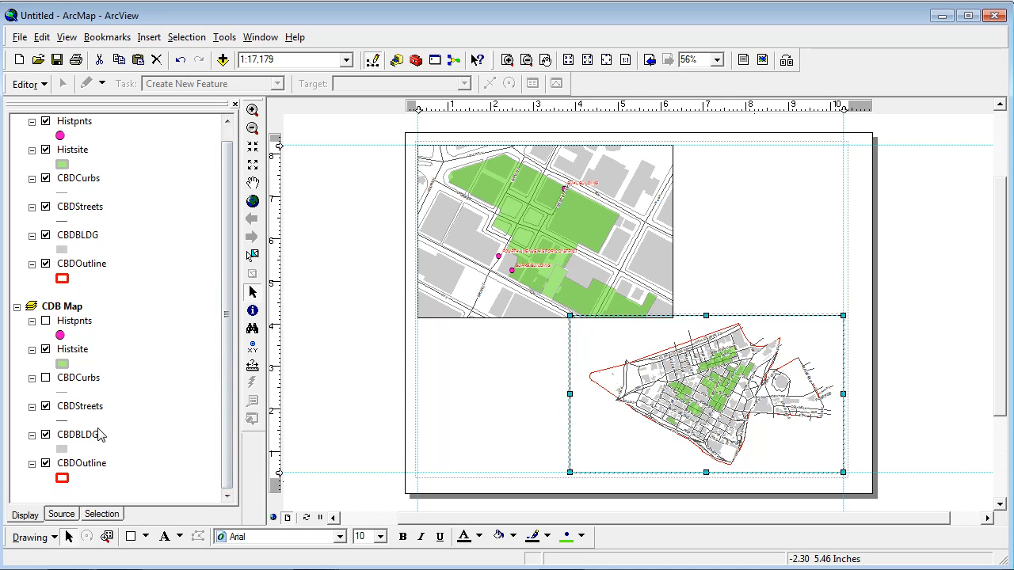
left_click(45, 435)
left_click(45, 435)
left_click(348, 378)
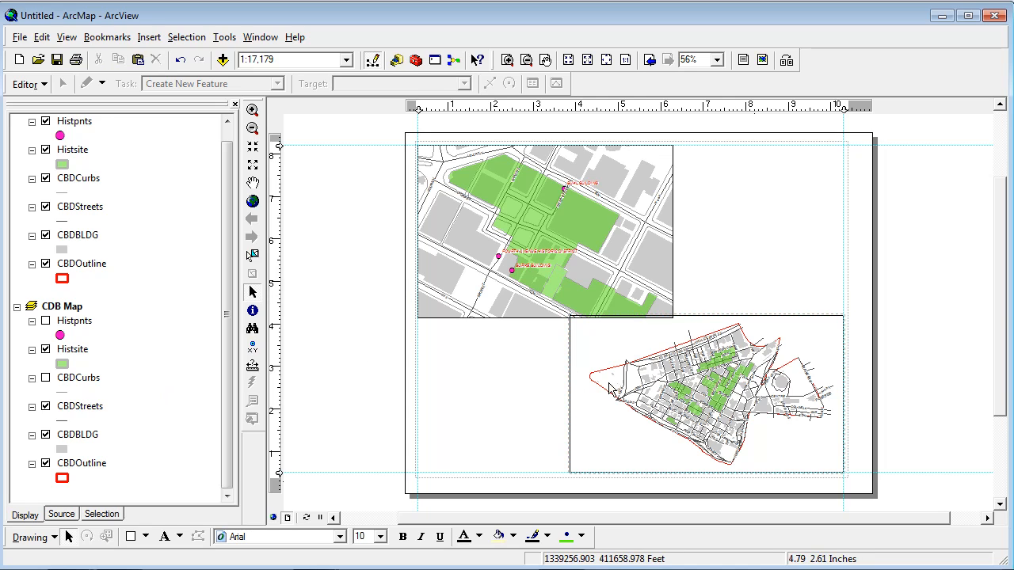
Step: Fix the CDB Map data frame's scale at 1:14,000
left_click(702, 396)
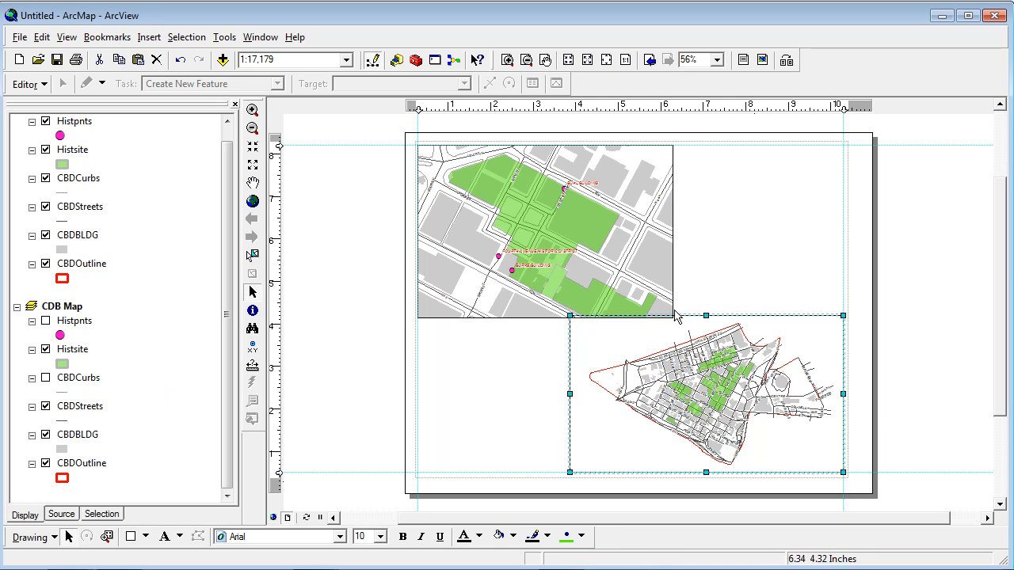
right_click(679, 368)
left_click(697, 352)
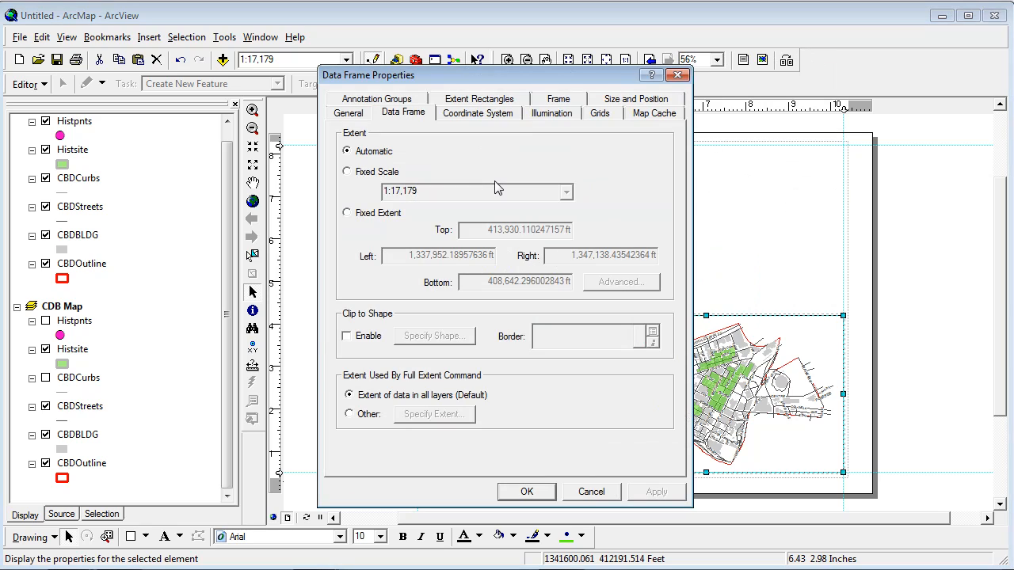
left_click(349, 171)
left_click(390, 194)
left_click(399, 191)
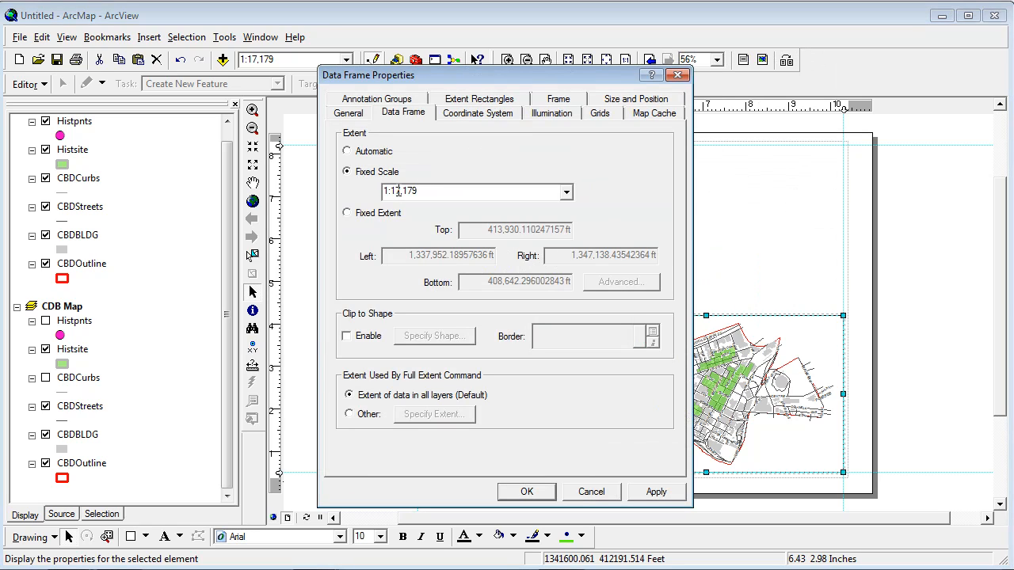
left_click_drag(389, 191, 437, 191)
type("14,")
type("000")
key("Return")
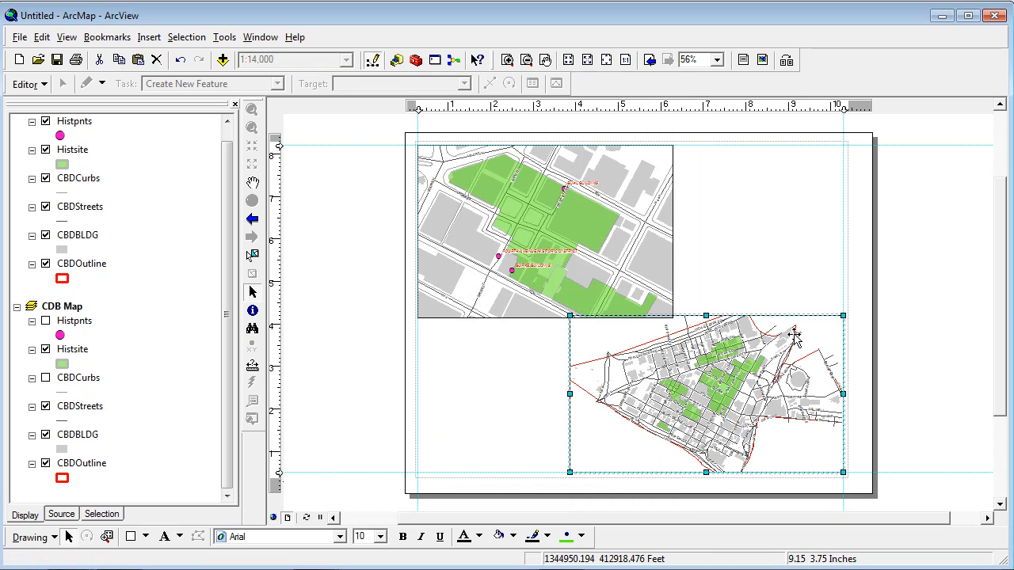
Step: Enlarge the CDB Map frame up and leftward to about 7.4 by 4.5 inches and move CBDOutline above its other layers
left_click_drag(570, 315, 526, 281)
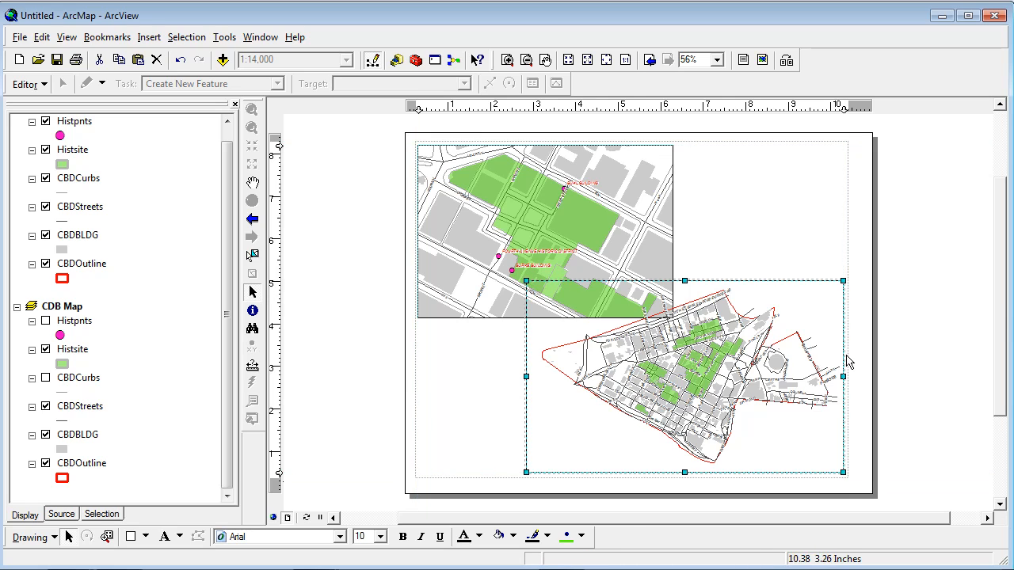
left_click(916, 342)
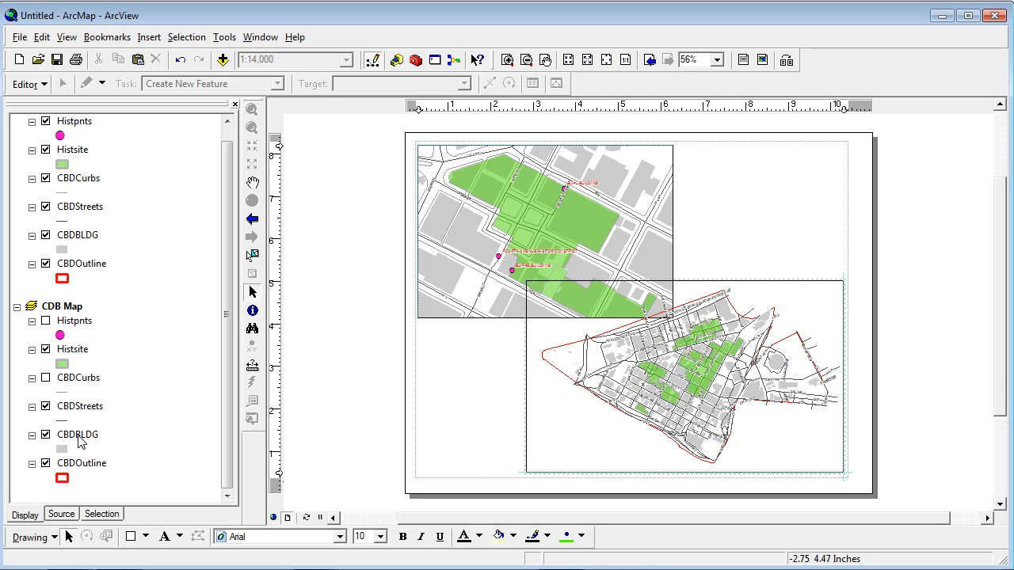
left_click_drag(79, 463, 81, 317)
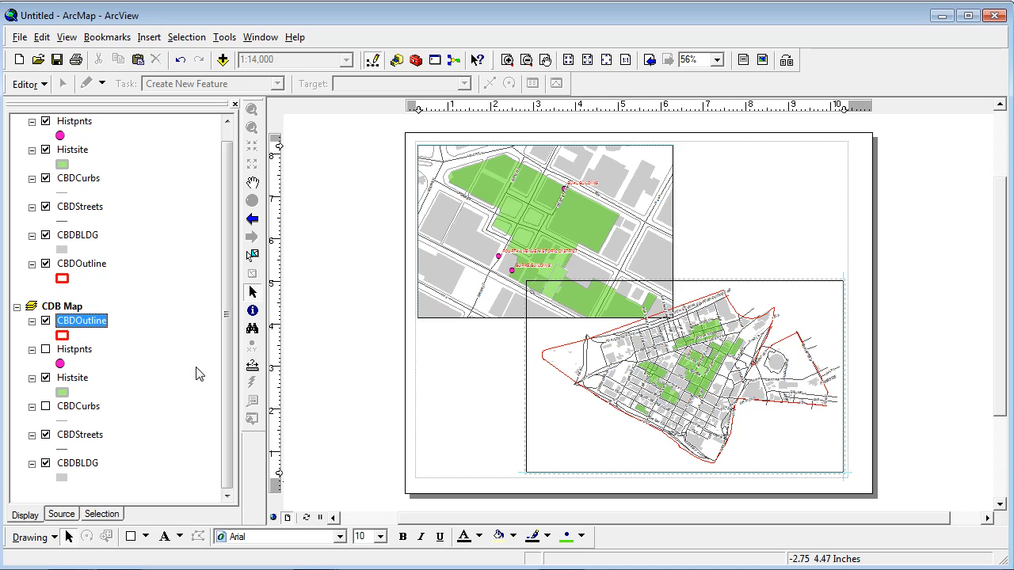
Step: Give the Historic Districts data frame a White background
left_click(529, 243)
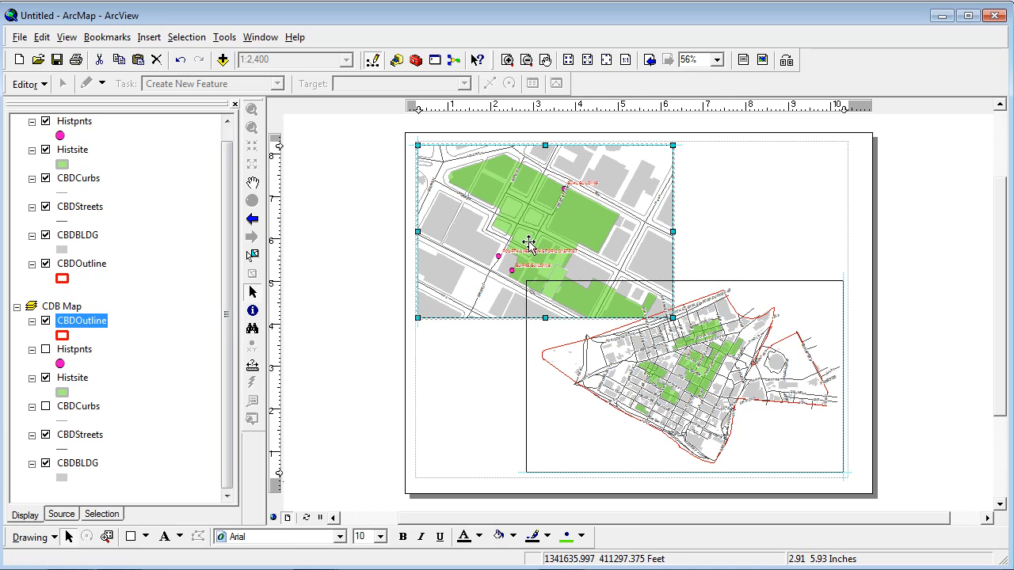
right_click(505, 255)
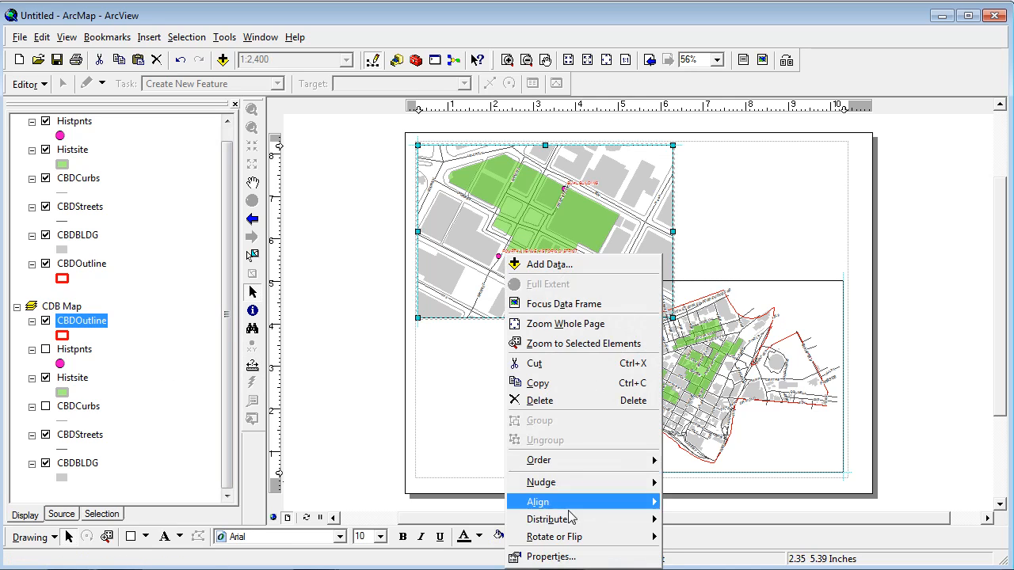
left_click(552, 557)
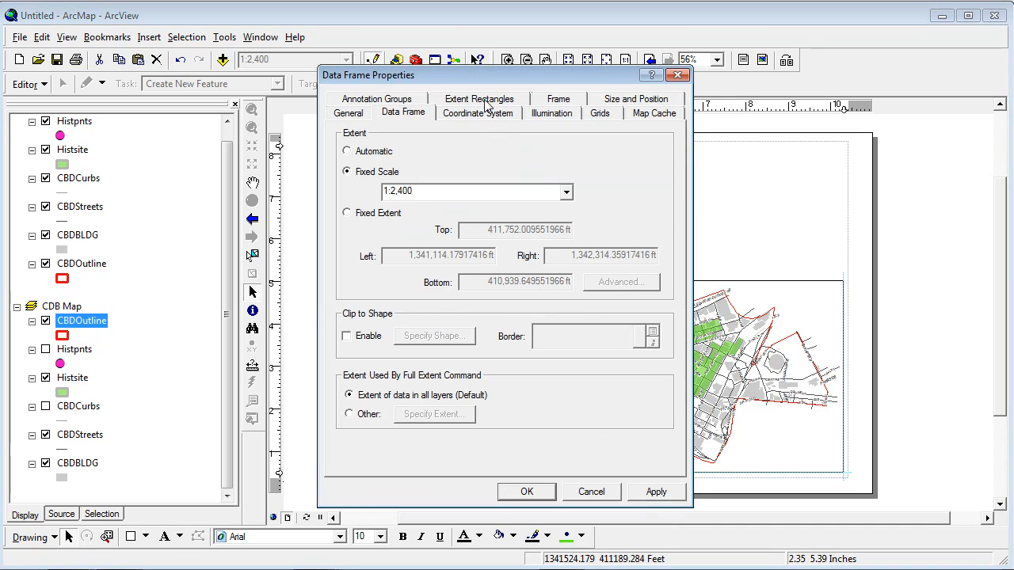
left_click(558, 99)
left_click(477, 237)
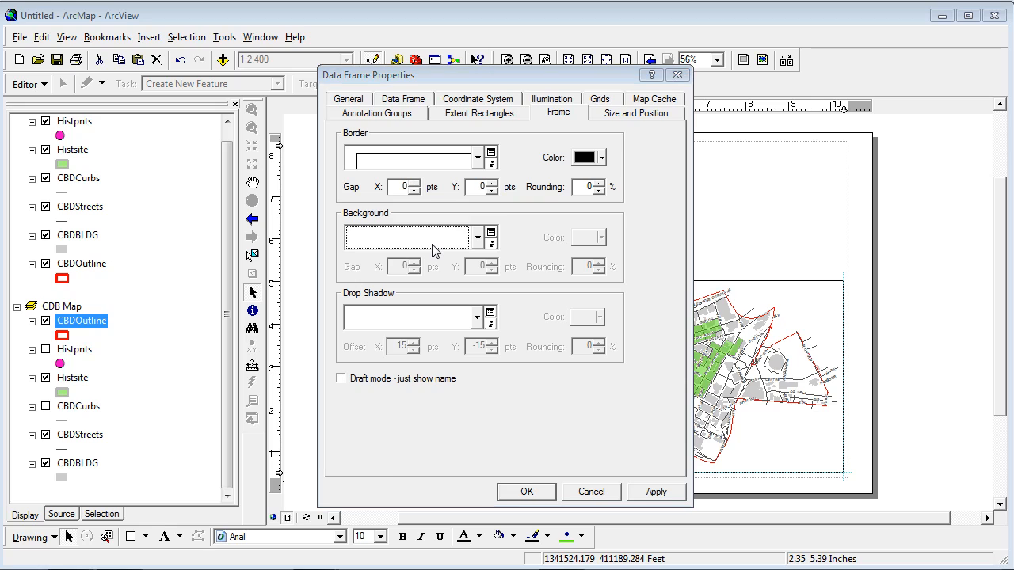
scroll(554, 458, "down", 2)
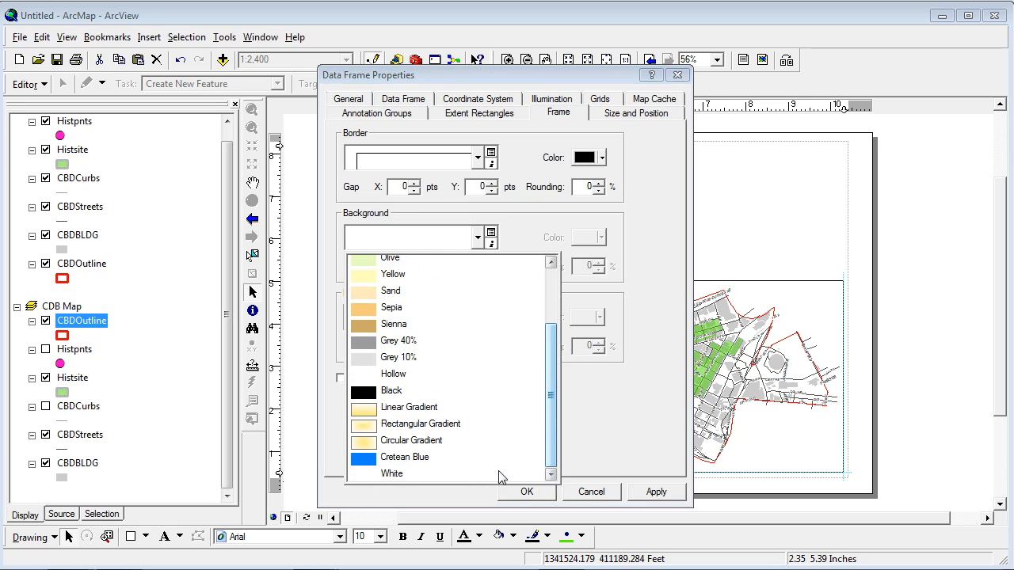
left_click(398, 473)
left_click(525, 491)
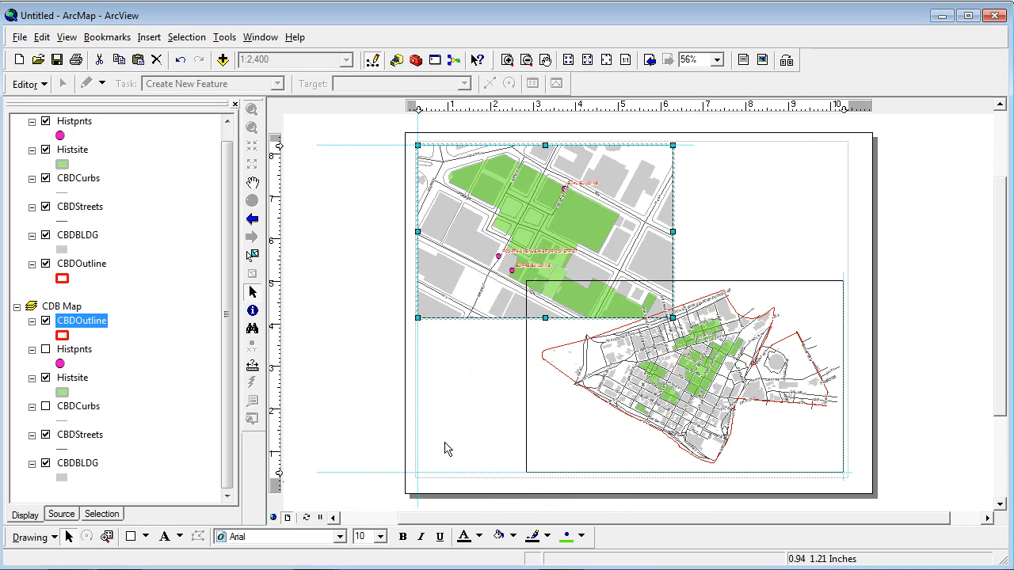
Step: Send the CDB Map data frame behind the Historic Districts frame on the layout page
left_click(639, 400)
right_click(638, 400)
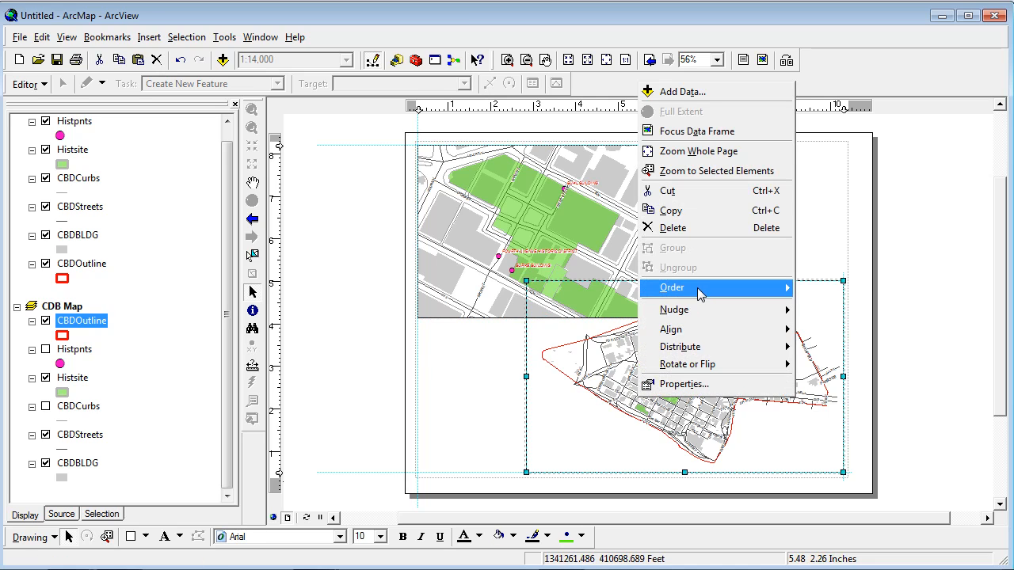
mouse_move(700, 290)
left_click(841, 307)
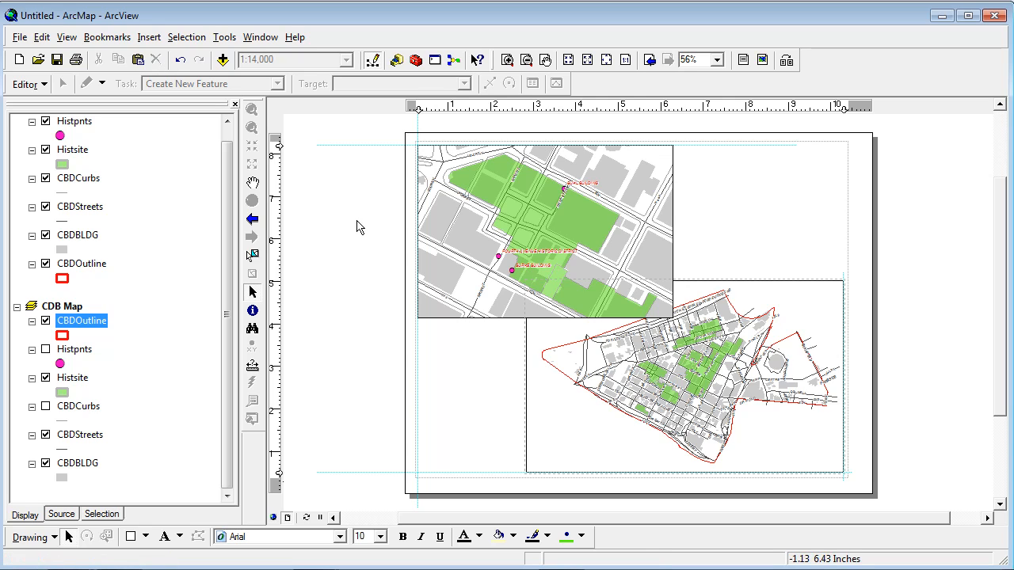
Step: Insert an Alternating Scale Bar 1 for the Historic Districts frame and move it to that frame's lower-left corner
left_click(489, 239)
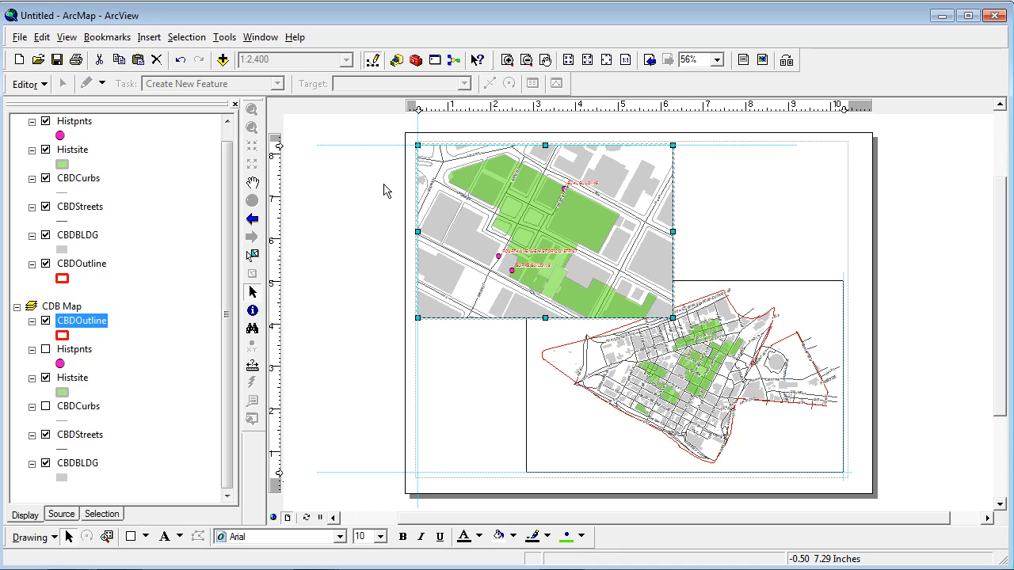
left_click(147, 37)
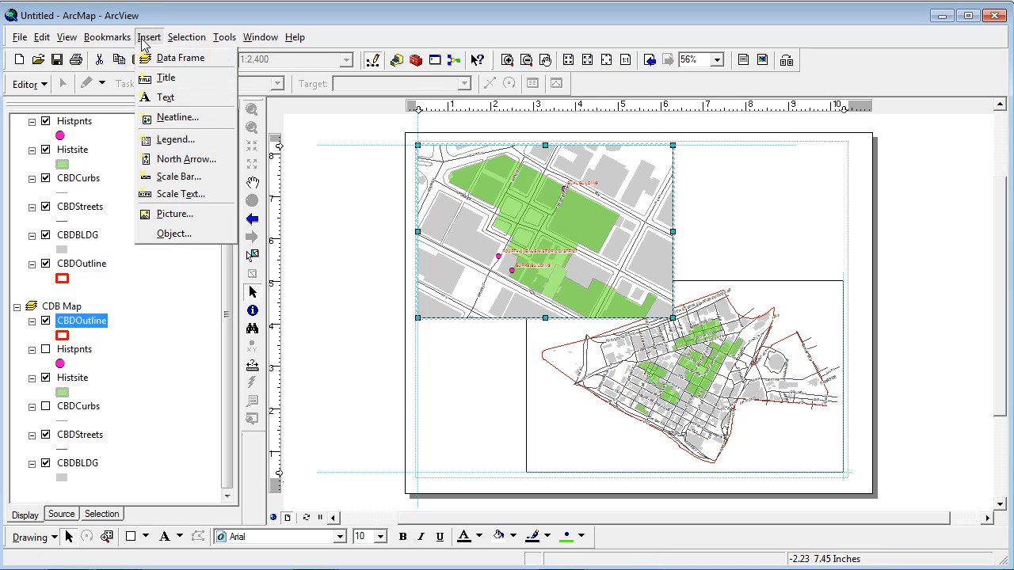
left_click(185, 177)
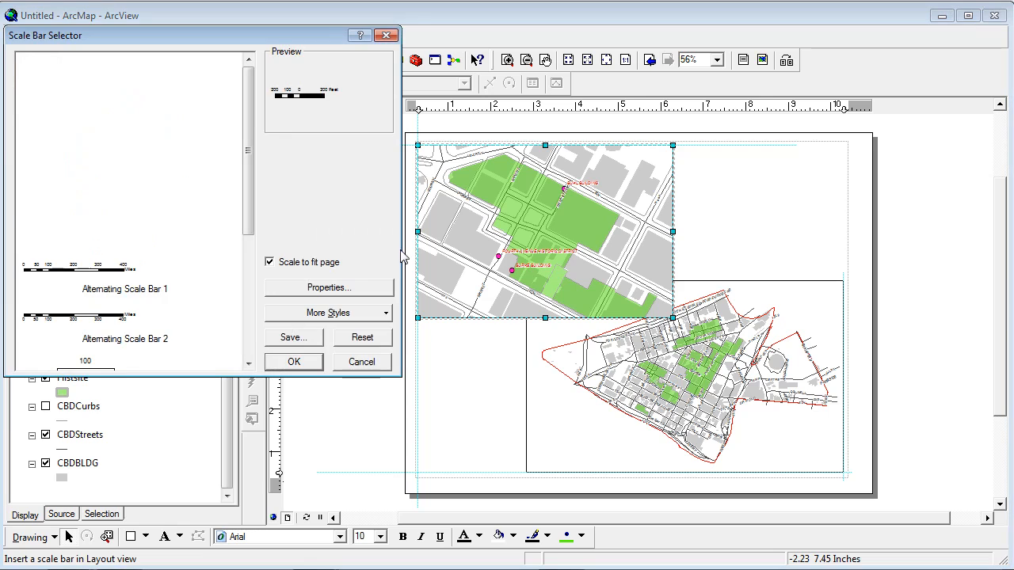
left_click(123, 276)
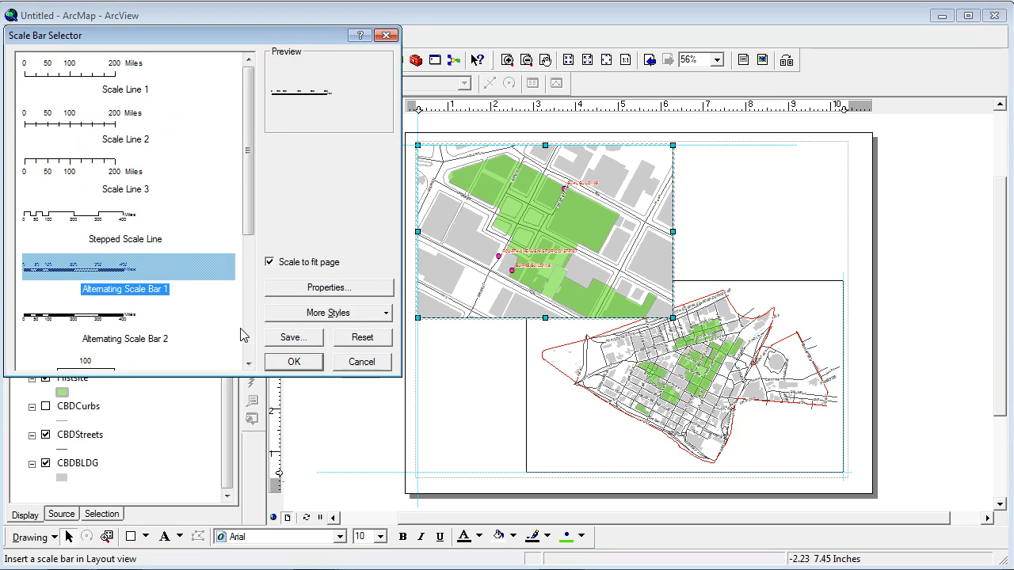
left_click(294, 362)
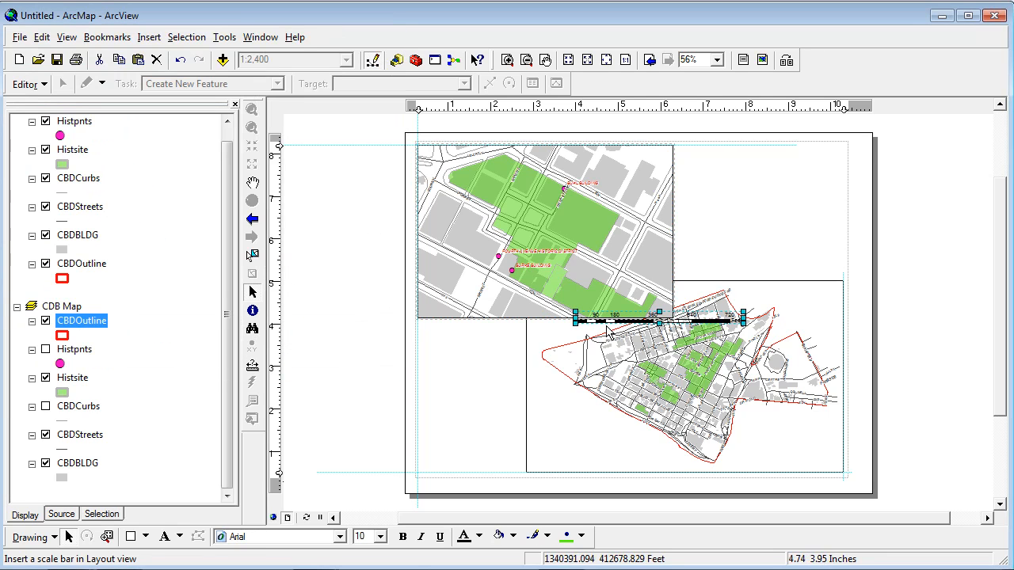
left_click_drag(608, 325, 463, 313)
Step: Set the Historic Districts scale bar to 2 subdivisions, adjusting width when resizing, with a division value of 200 ft
double_click(463, 313)
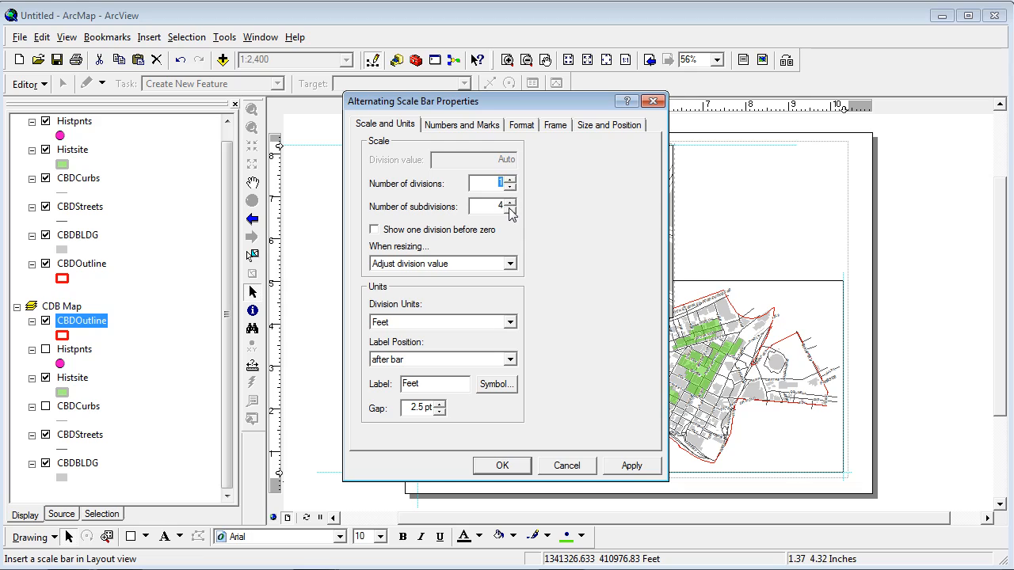
left_click(479, 268)
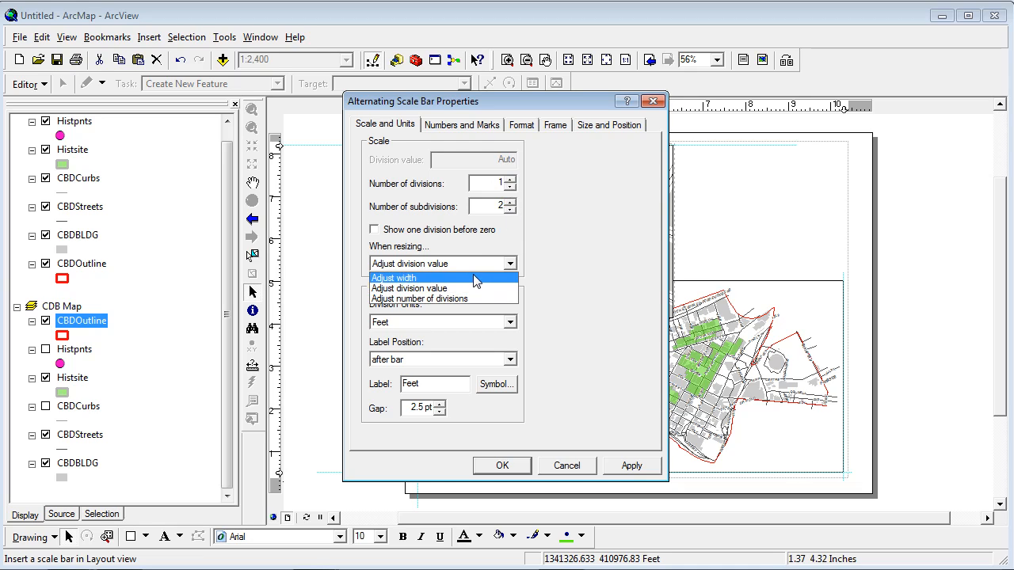
left_click(478, 278)
left_click(496, 161)
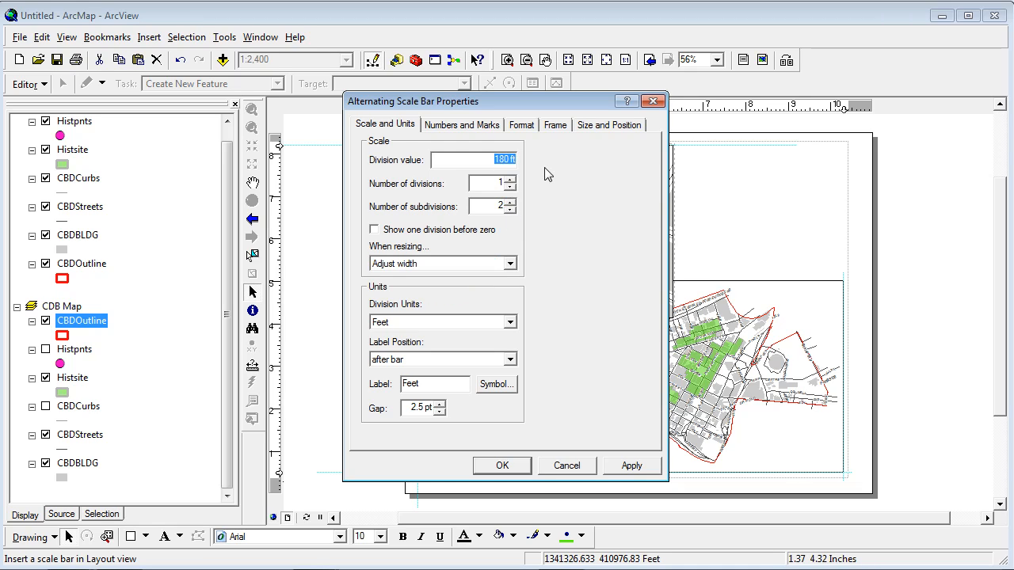
type("200")
key("Return")
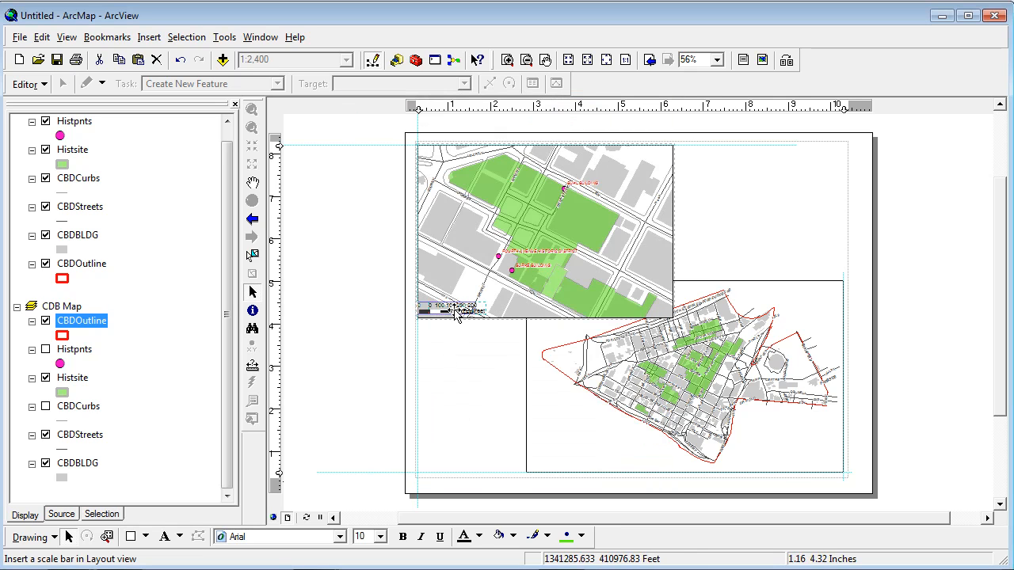
Step: Give the Historic Districts scale bar a White background
right_click(459, 311)
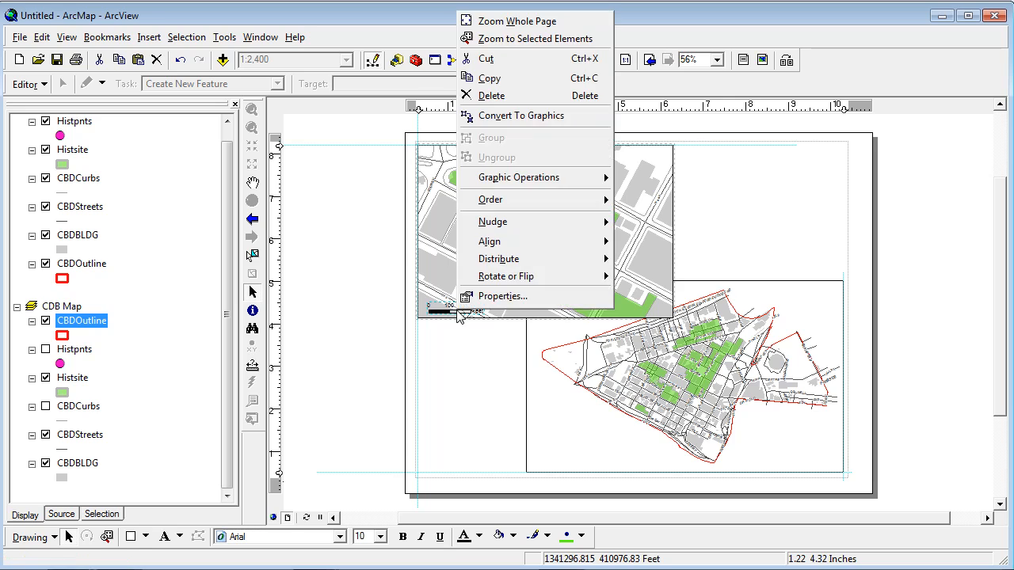
left_click(458, 295)
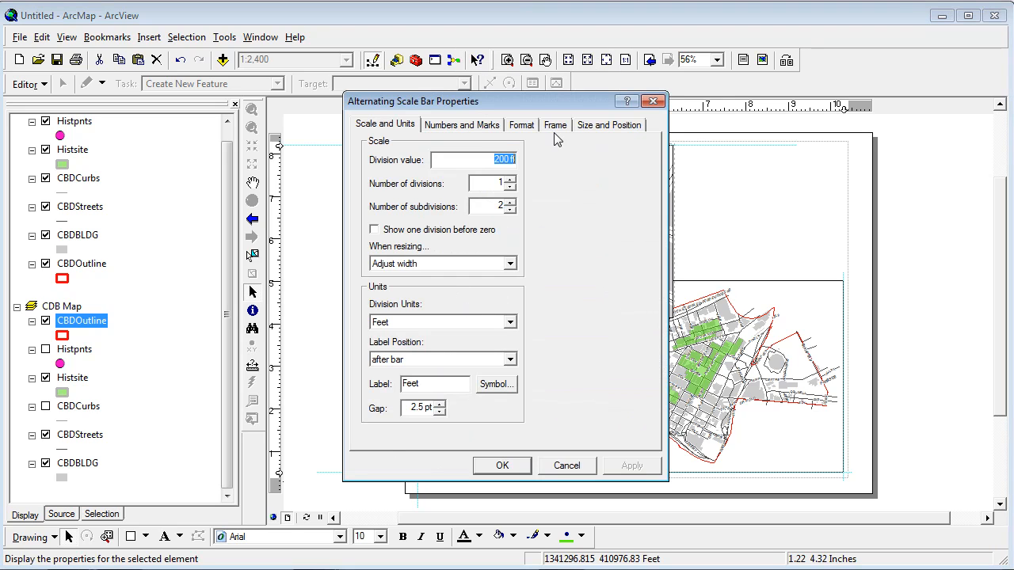
left_click(554, 125)
left_click(436, 249)
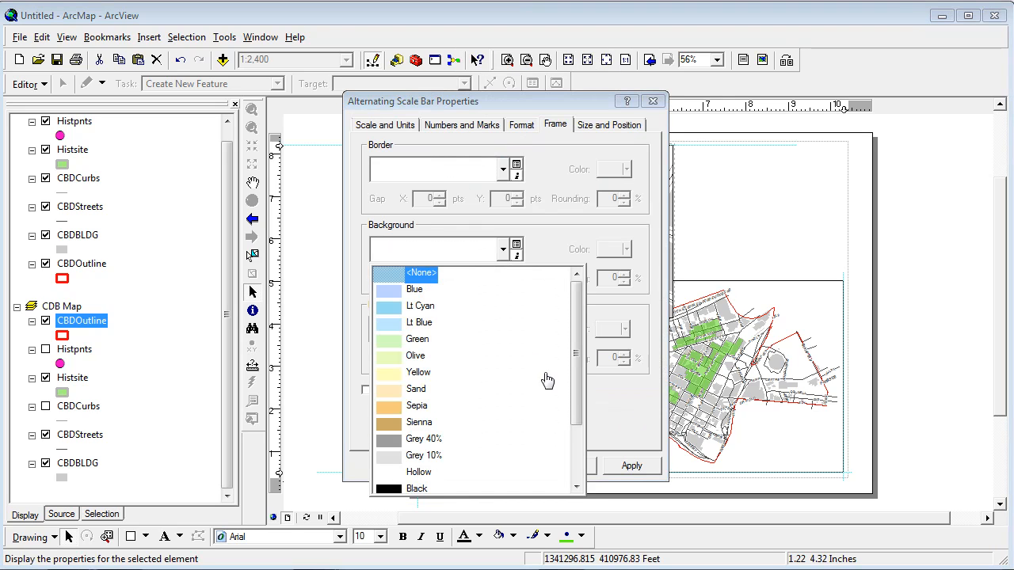
left_click(578, 466)
left_click(413, 489)
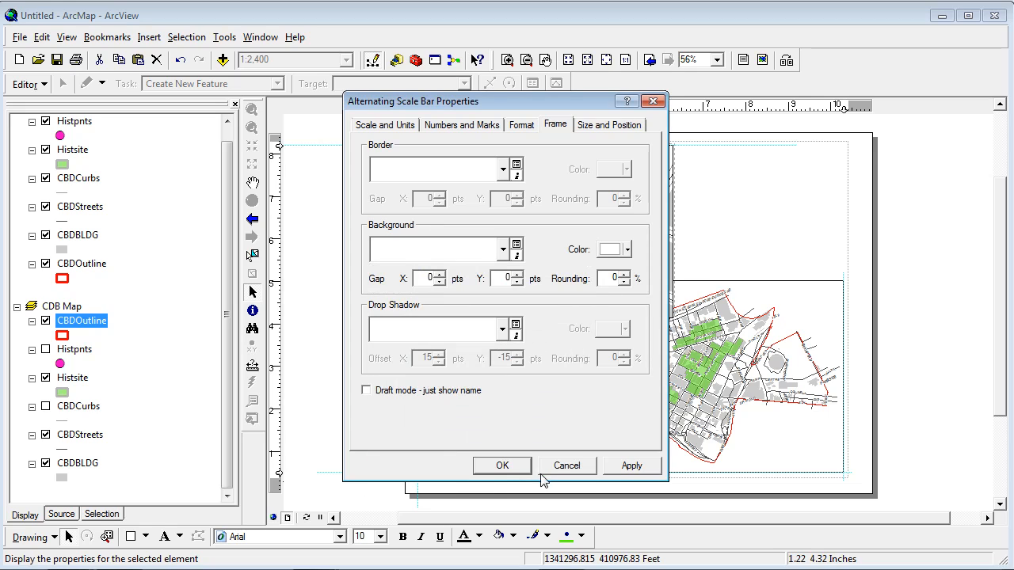
left_click(504, 471)
left_click(344, 339)
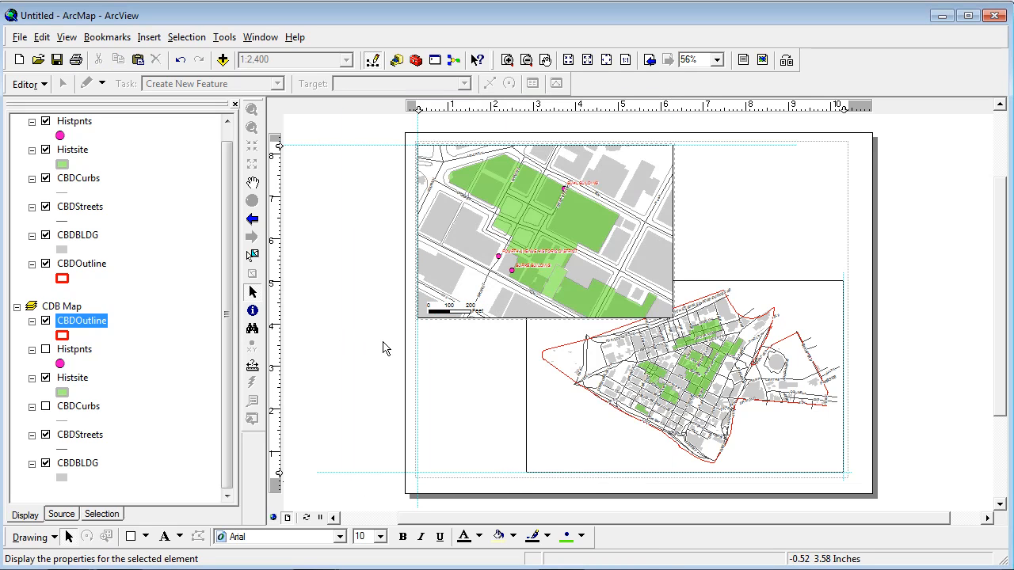
Step: Insert an Alternating Scale Bar 1 for the CDB Map frame and move it near that frame's bottom edge
left_click(641, 396)
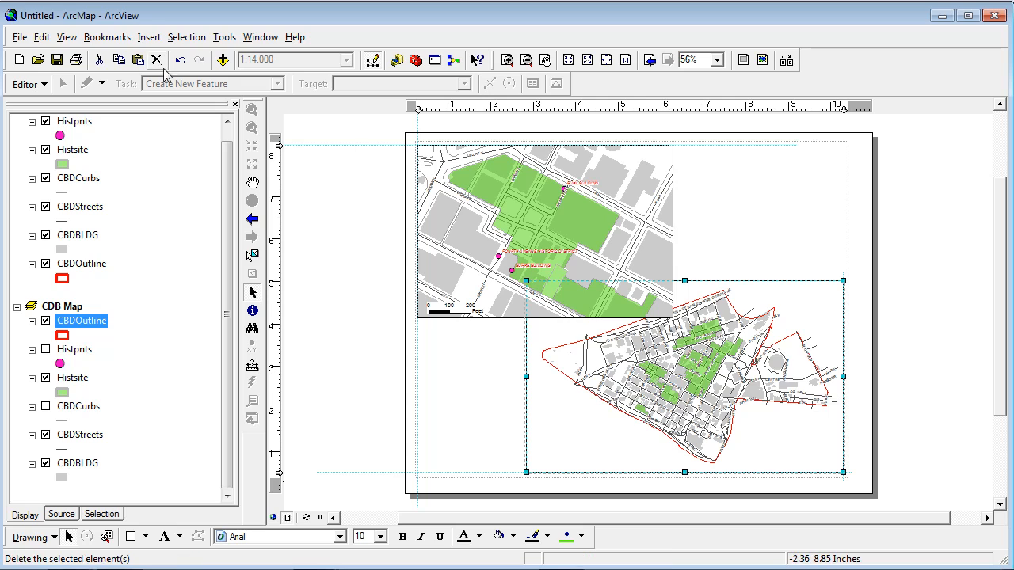
left_click(147, 37)
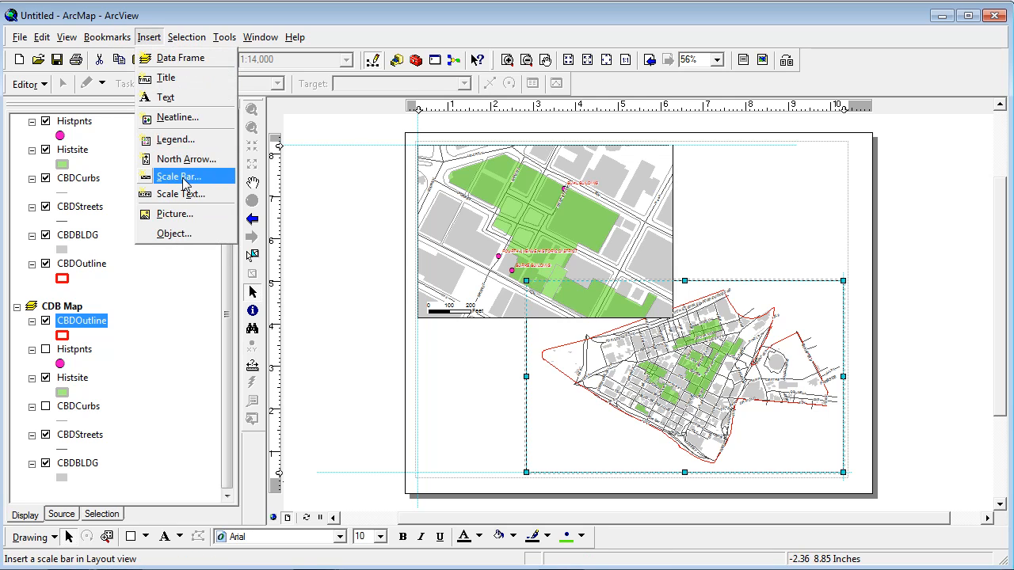
left_click(185, 177)
left_click(126, 273)
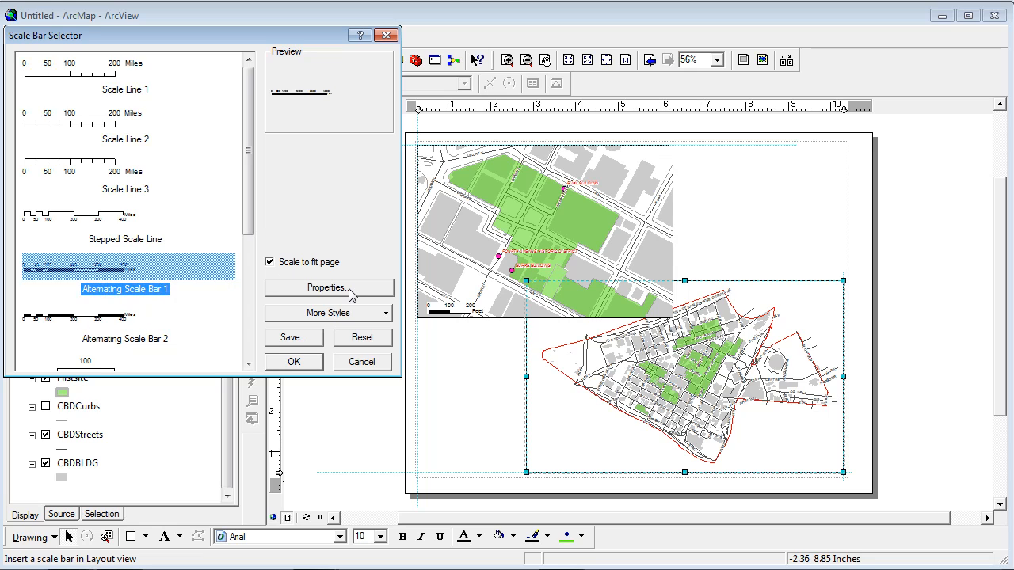
left_click(309, 357)
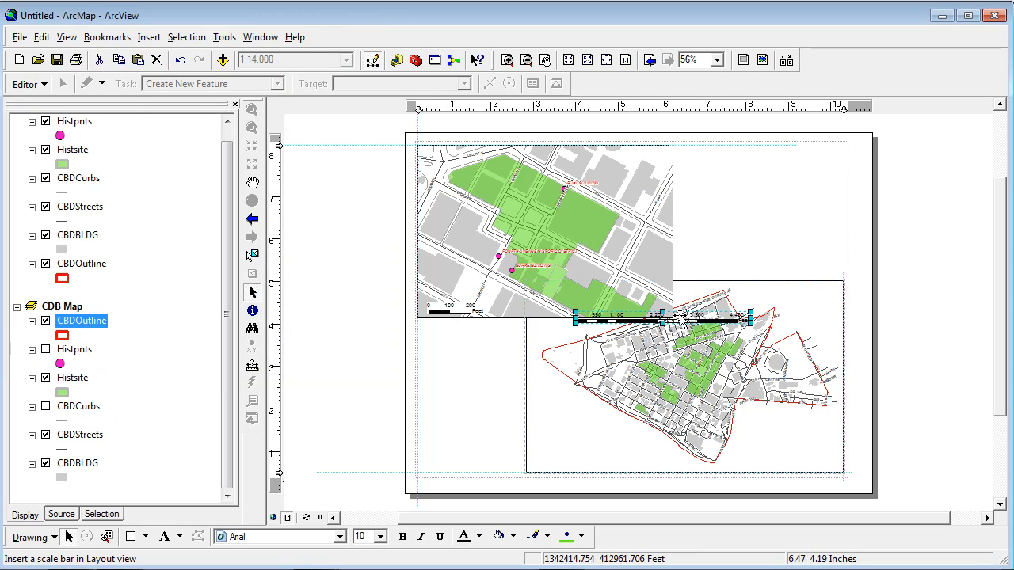
left_click_drag(691, 321, 656, 459)
Step: Give the CDB Map scale bar a White background
double_click(657, 459)
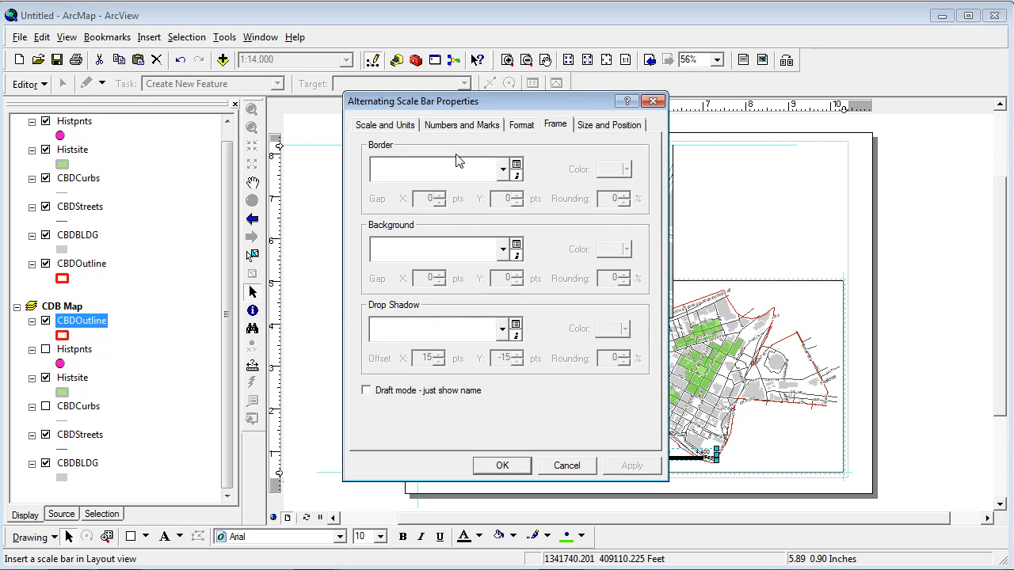
left_click(478, 251)
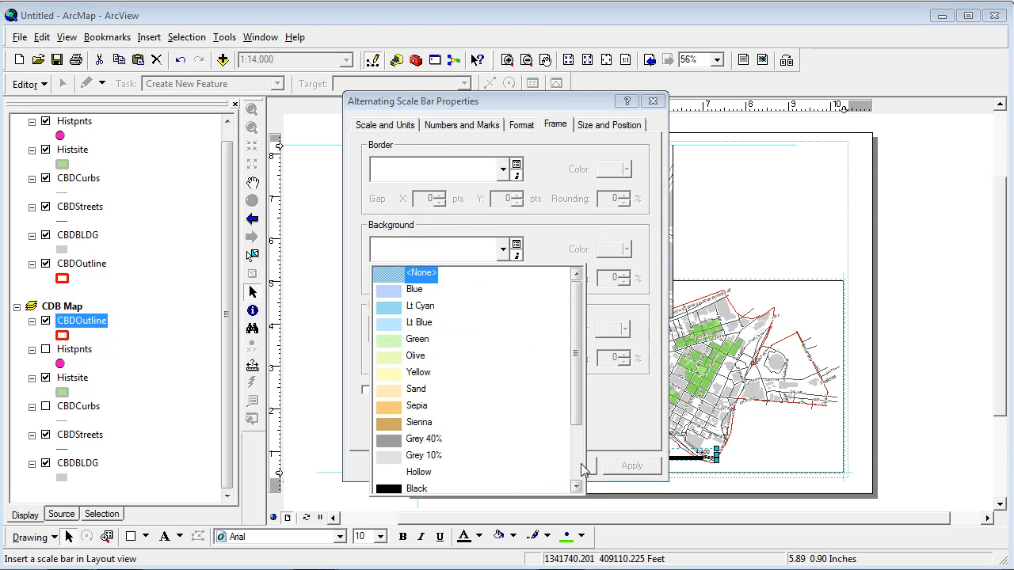
scroll(579, 461, "down", 2)
left_click(415, 485)
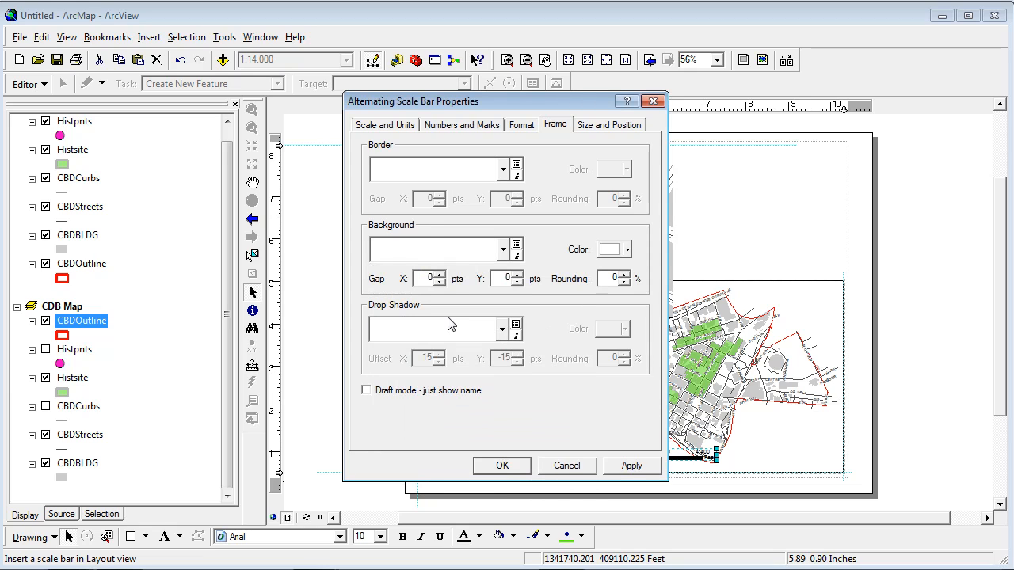
Step: Set the CDB Map scale bar to 2 subdivisions, adjusting width when resizing, with a division value of 1000 ft
left_click(394, 129)
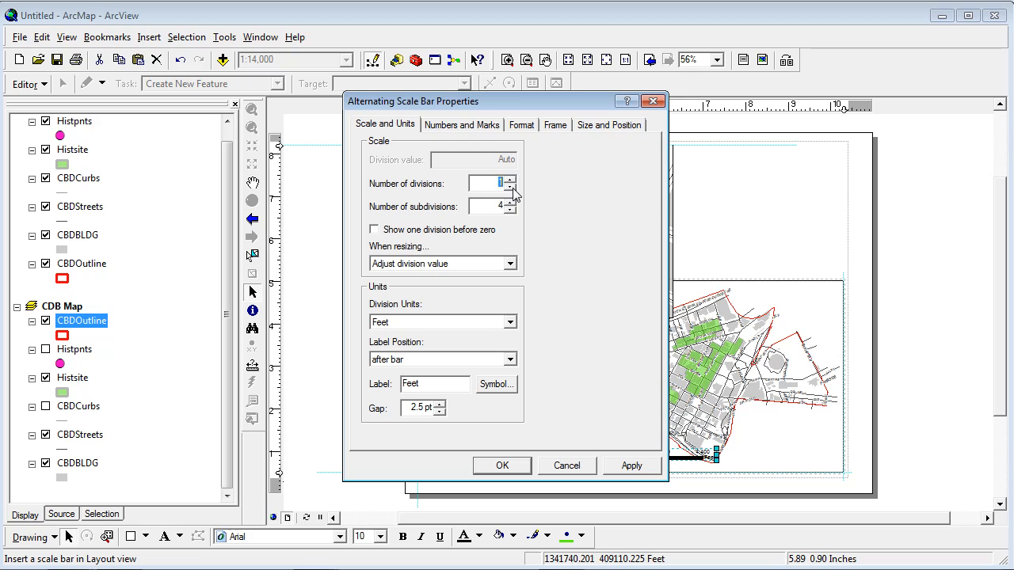
left_click(417, 325)
left_click(417, 325)
left_click(415, 267)
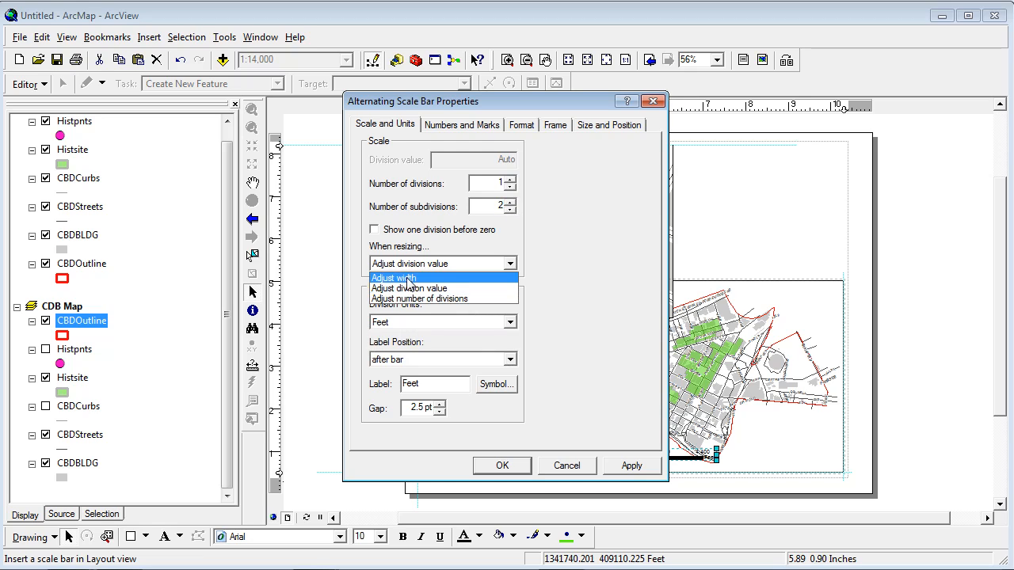
left_click(407, 279)
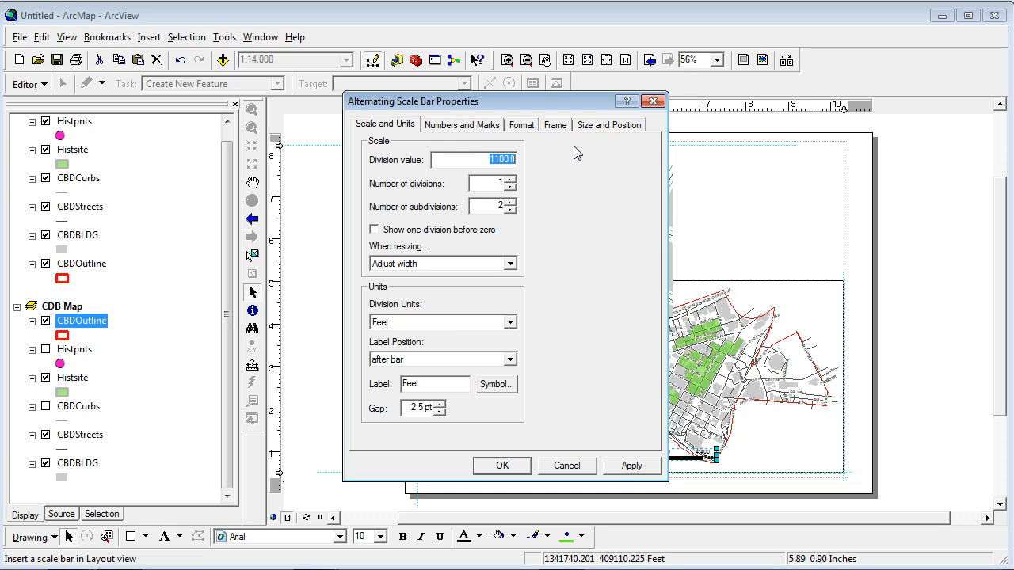
type("1000")
key("Return")
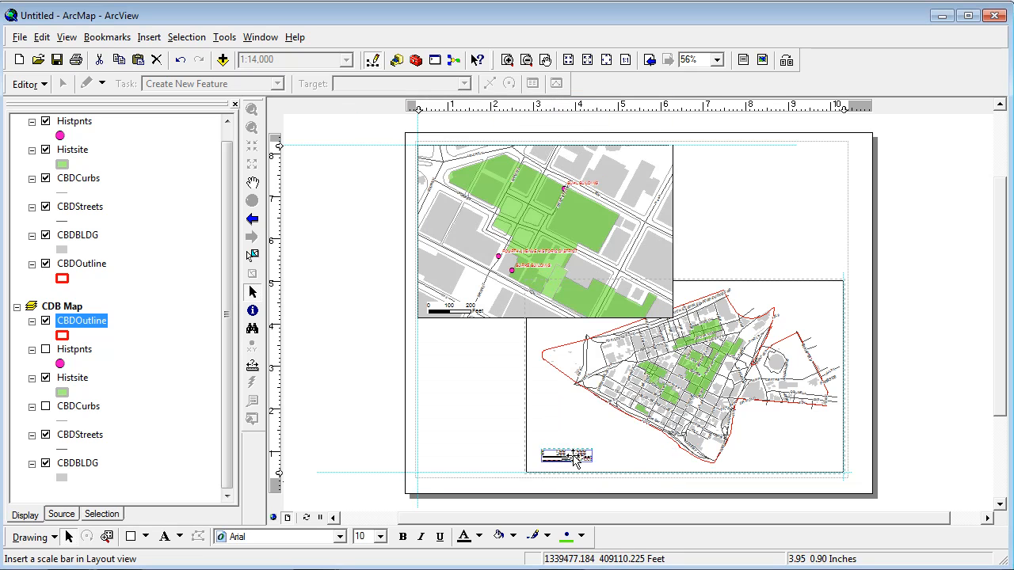
Step: Move the CDB Map scale bar slightly left and down into the frame's lower-left corner
left_click_drag(572, 455, 567, 457)
key("Left")
key("Left")
key("Left")
key("Left")
key("Left")
key("Down")
key("Down")
key("Down")
key("Down")
key("Down")
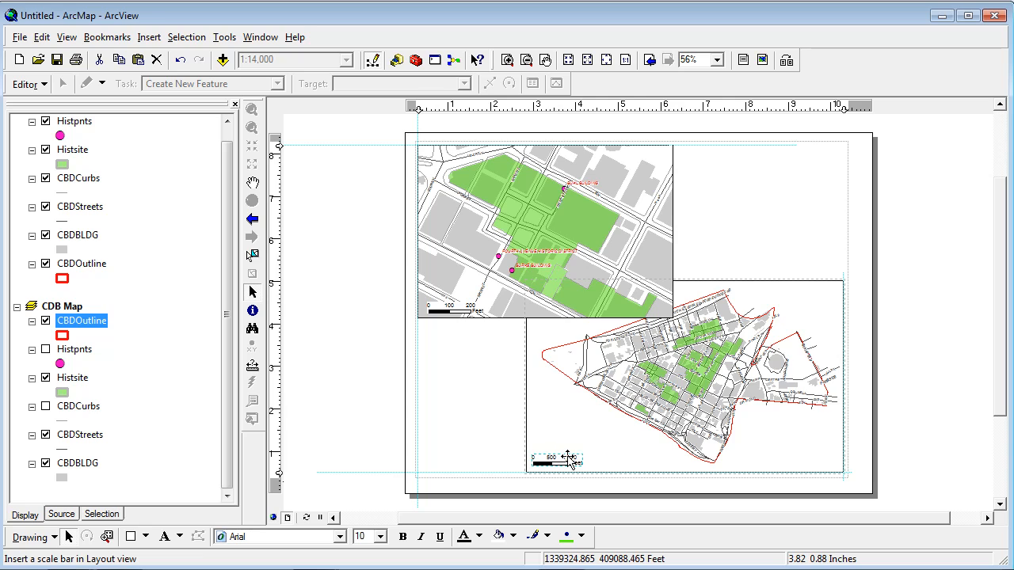
left_click(334, 396)
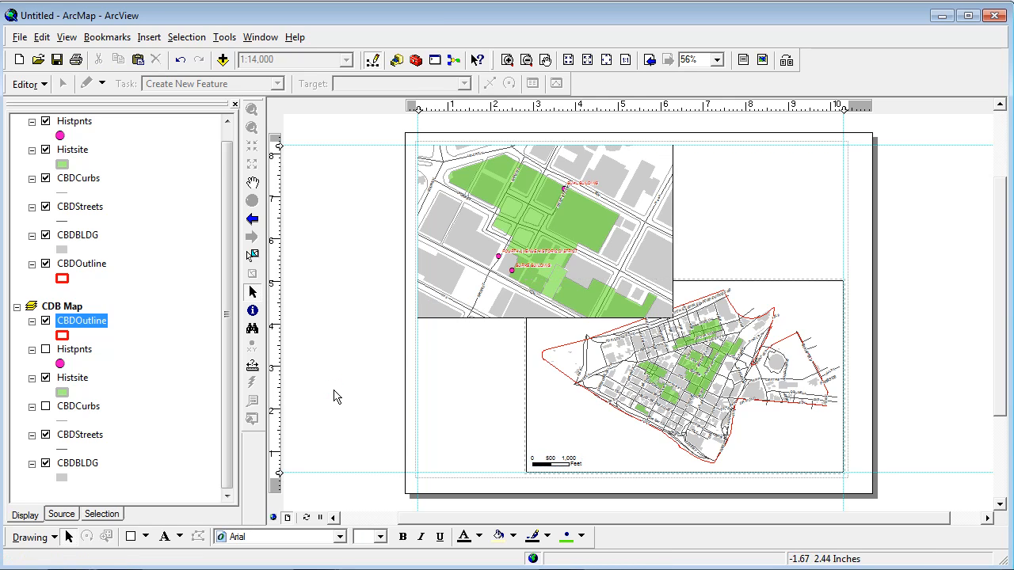
Step: Split the title "Walking Tour of Pittsburgh's Market Square, Historic District" into two lines, with the second starting at "Market Square"
left_click_drag(519, 165, 512, 158)
double_click(512, 156)
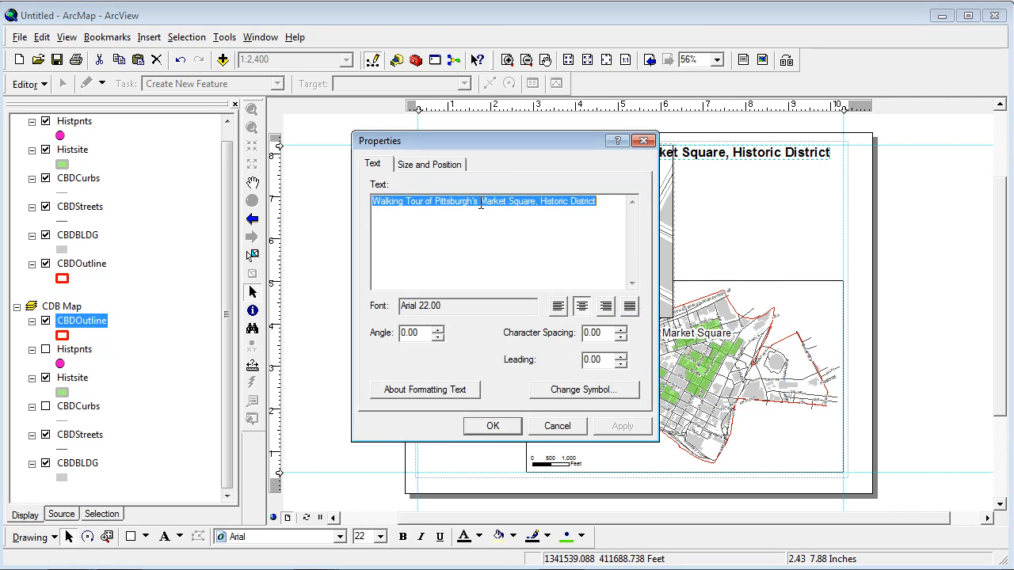
left_click(480, 204)
key("Return")
left_click(493, 425)
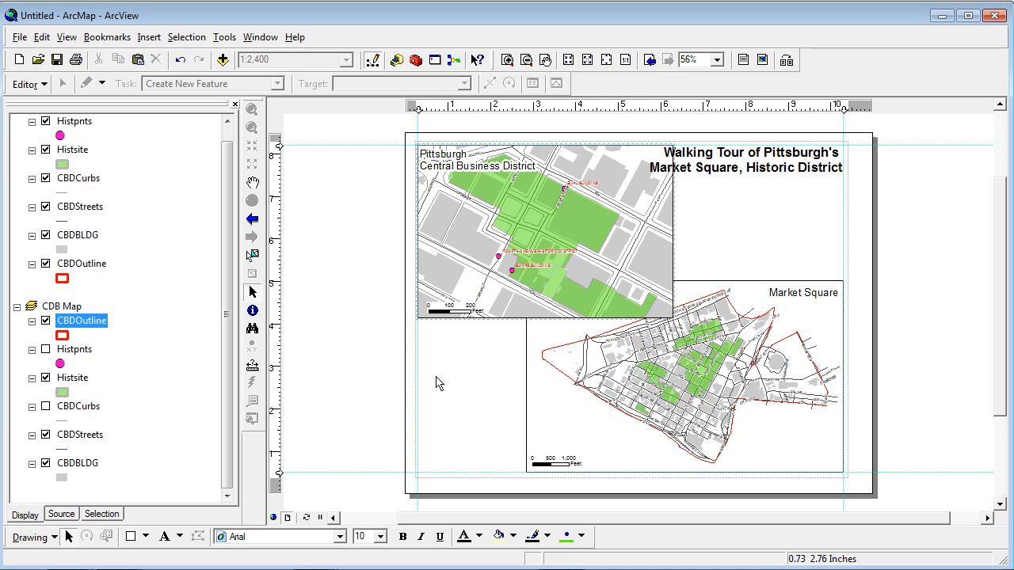
Step: Insert a picture into the layout, browsing to the GIStutorial folder on the C: drive
left_click(149, 37)
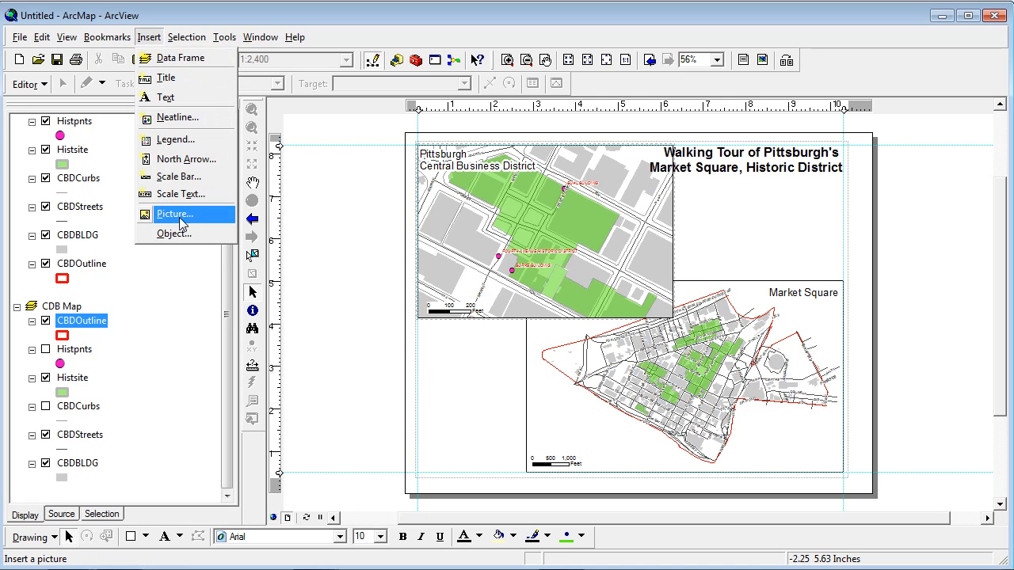
left_click(181, 224)
left_click(417, 162)
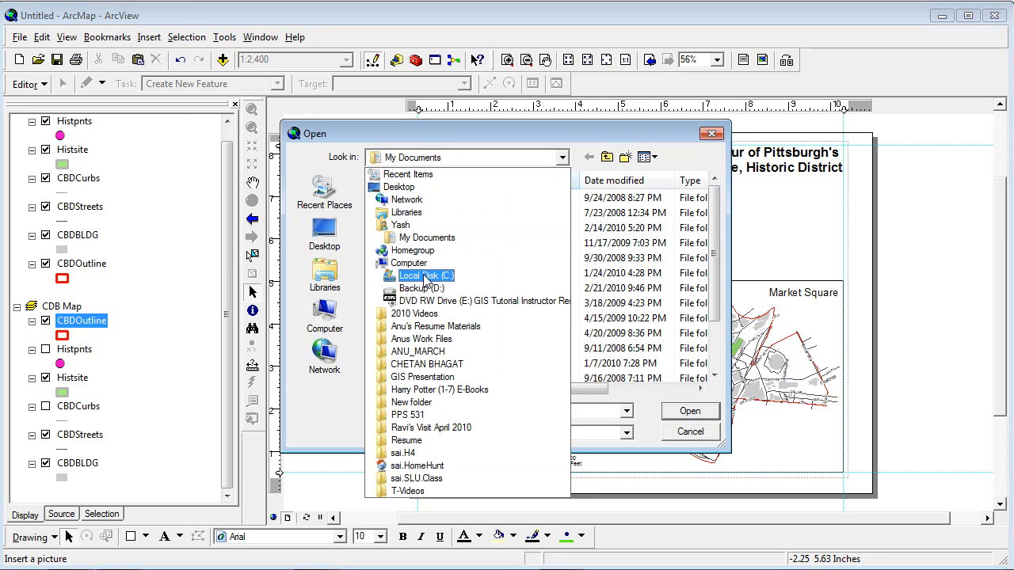
left_click(427, 276)
double_click(418, 242)
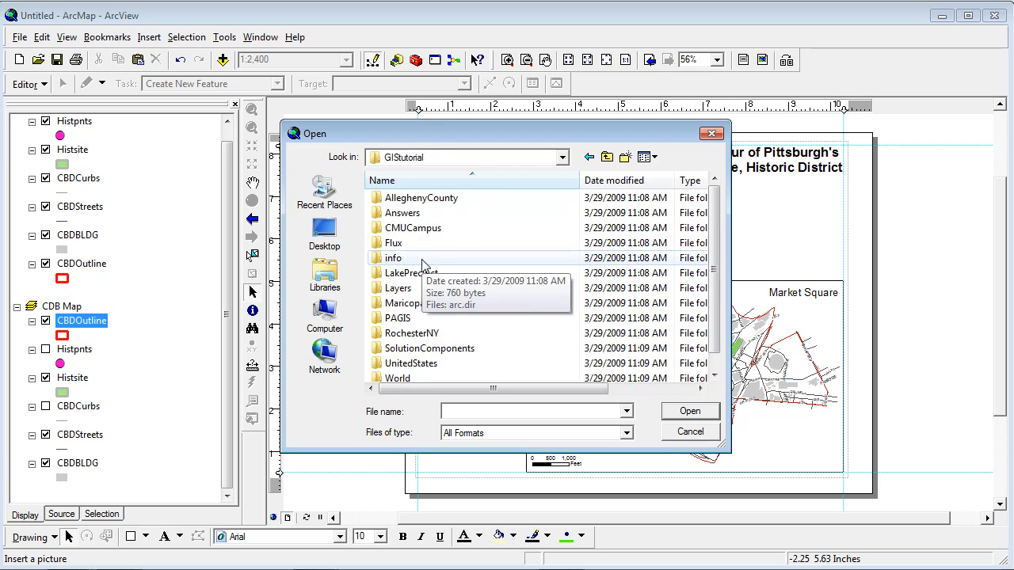
key("Escape")
Step: Export the map as the JPEG file Assignment 3-2 into the Assignment3 folder under Answers, replacing the existing file
left_click(149, 37)
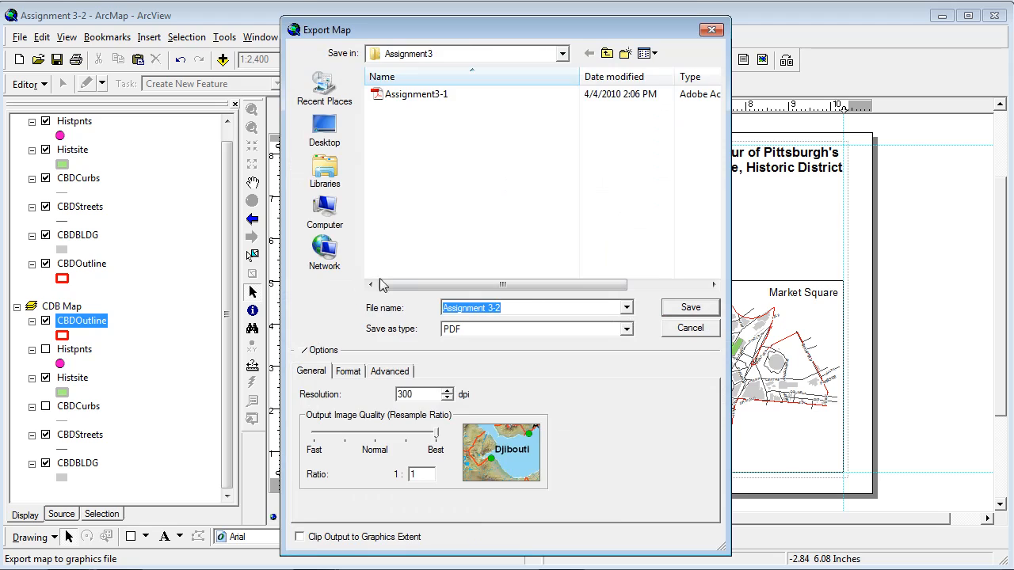
left_click(484, 332)
left_click(484, 405)
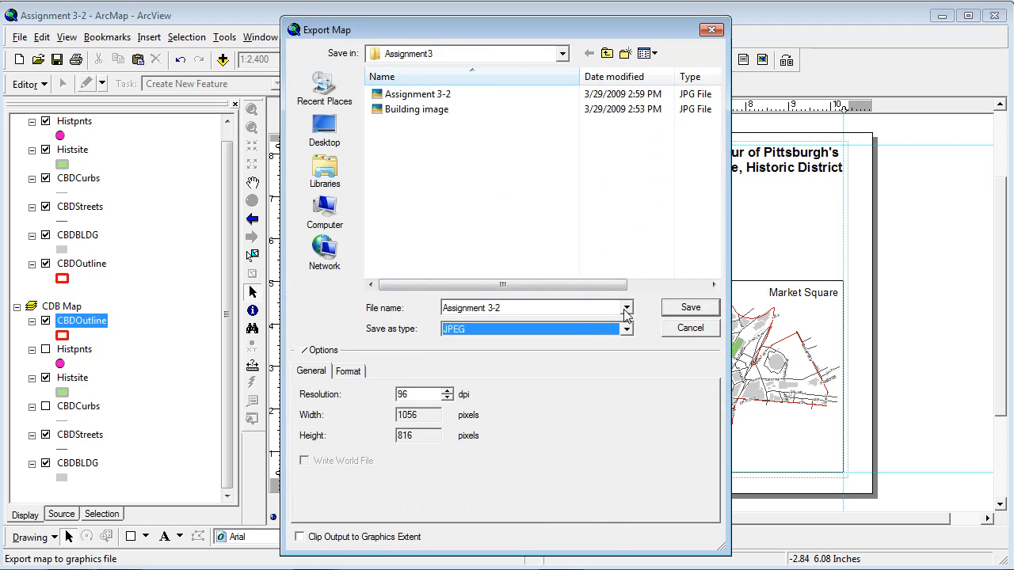
left_click(606, 53)
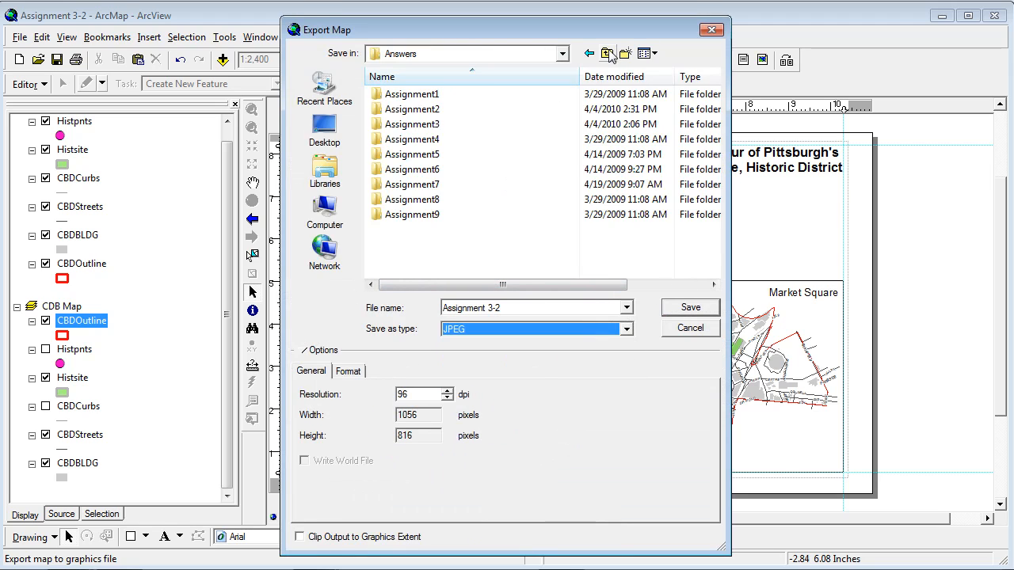
double_click(466, 124)
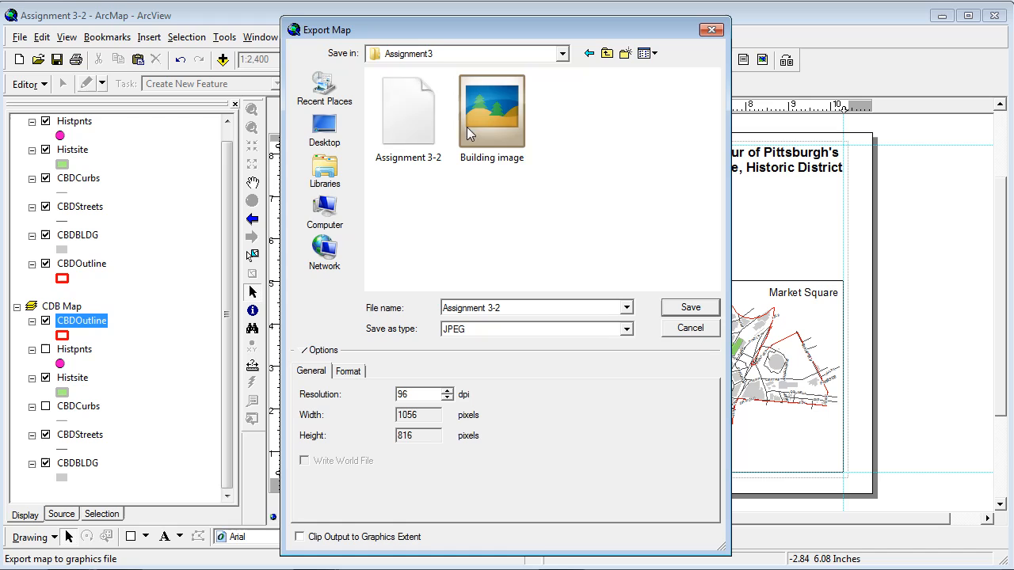
double_click(419, 144)
left_click(564, 284)
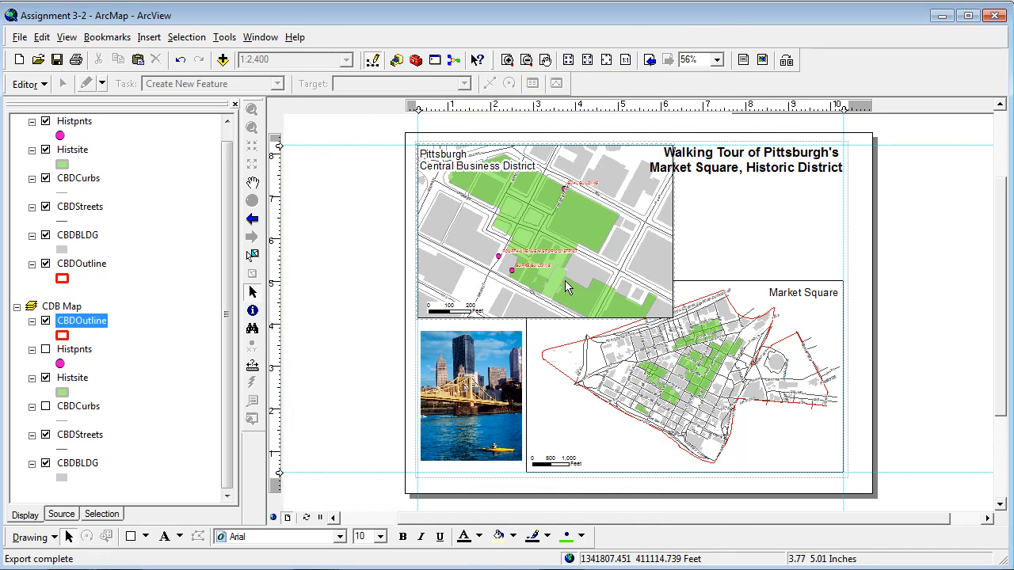